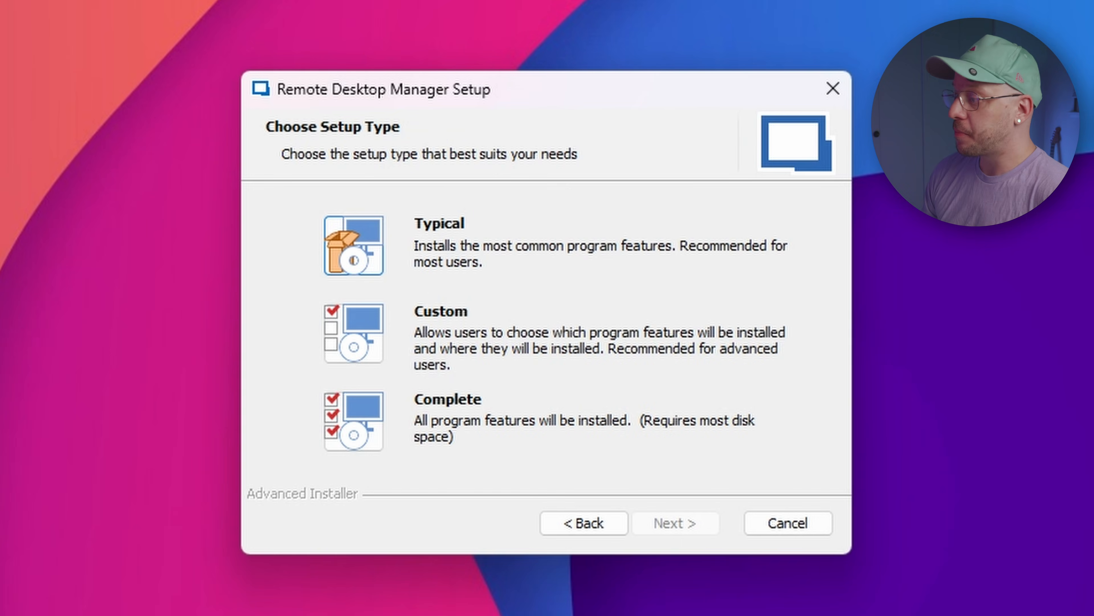
Choose the Typical install with only a Start Menu Programs folder shortcut, and continue
click(397, 255)
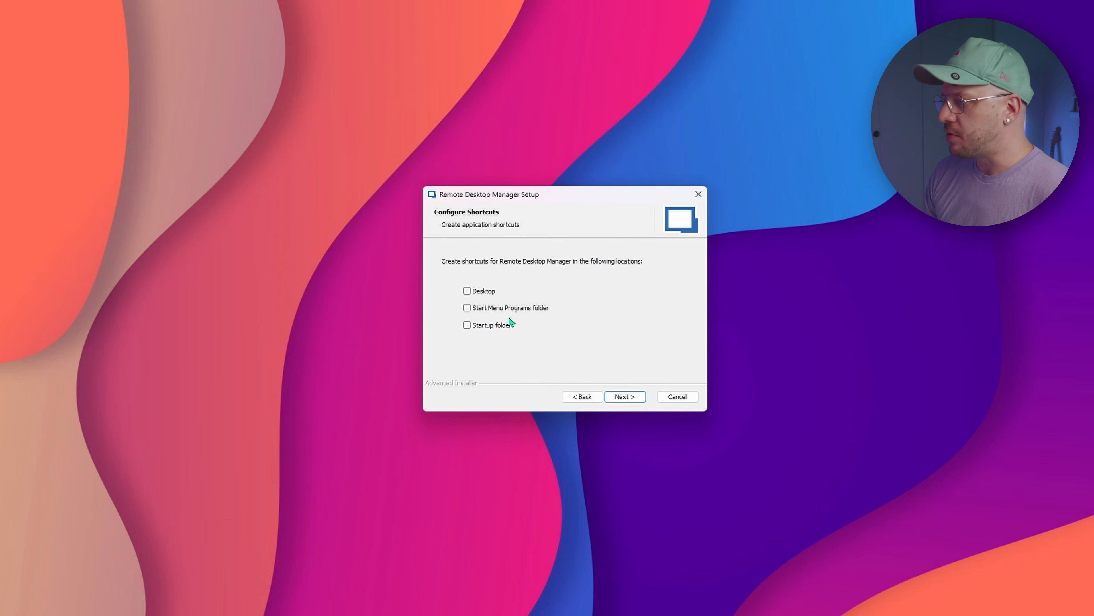
click(411, 332)
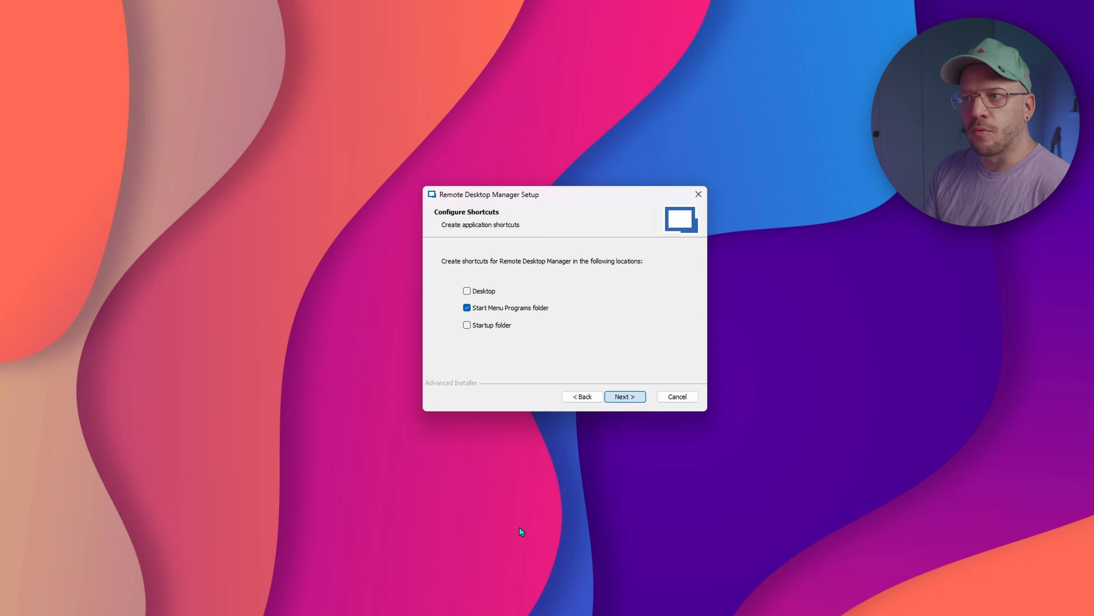
key(Return)
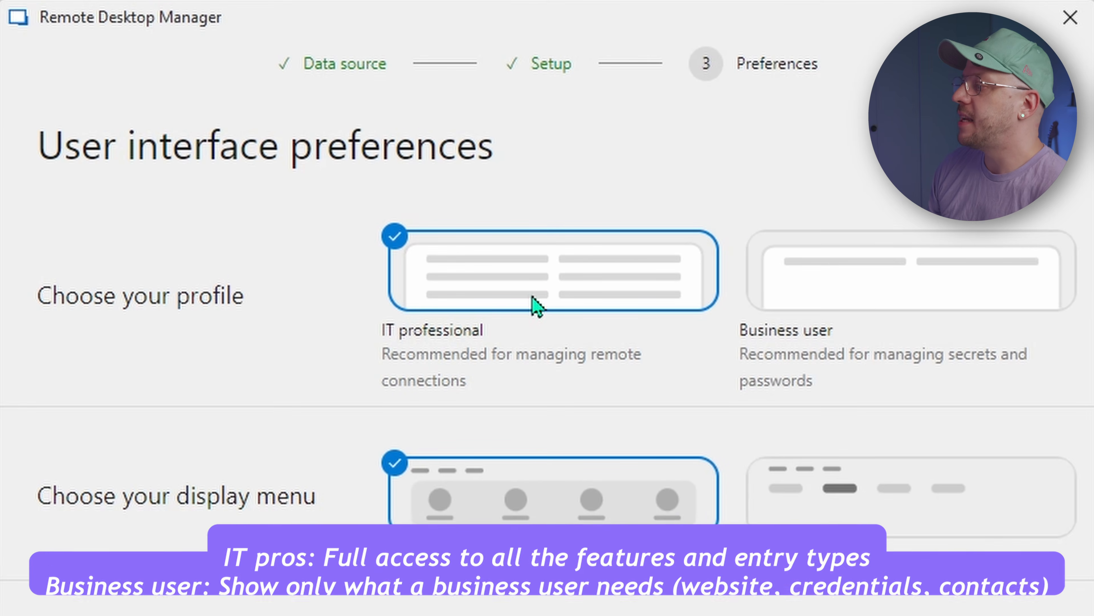
Pick the IT professional user profile in the first-run wizard instead of Business user
click(874, 302)
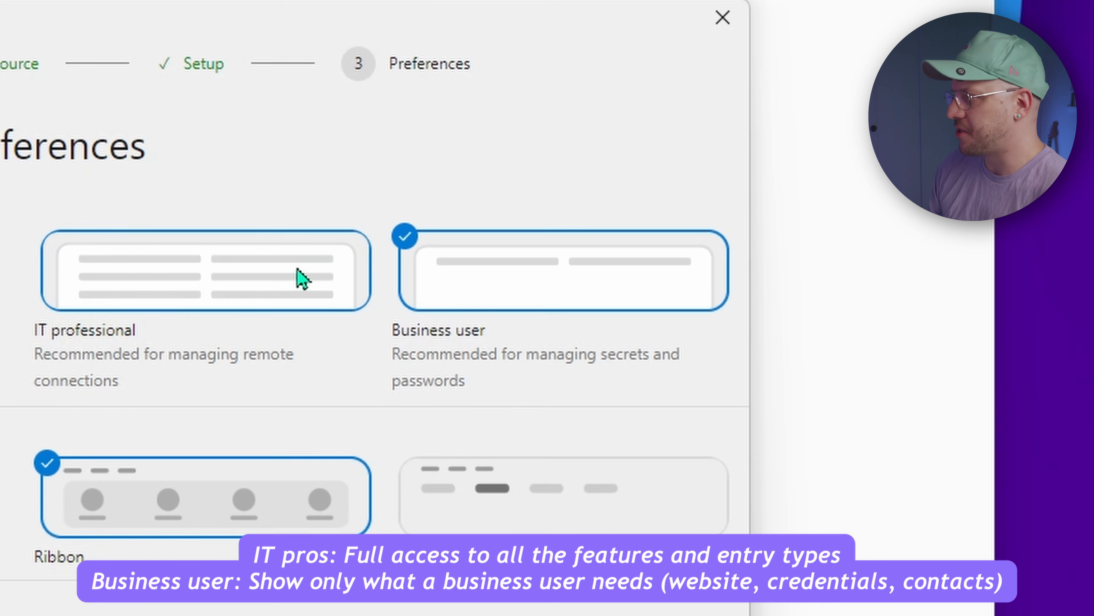
click(301, 279)
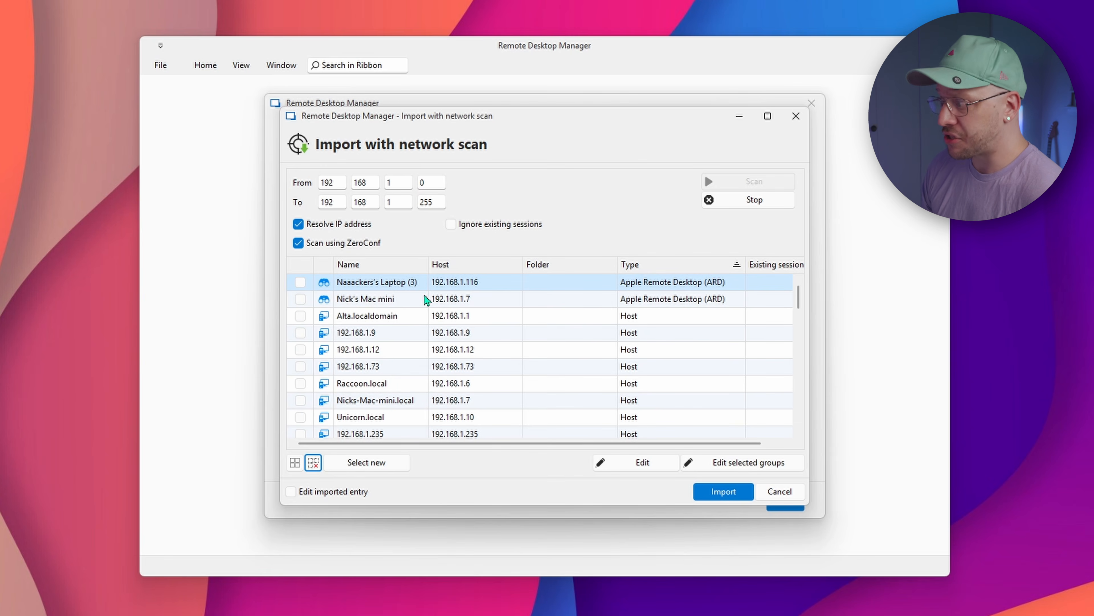
Tick the two Apple Remote Desktop Macs and four RDP sessions (Raccoon.local, NUC2.local, 192.168.1.156)
click(300, 282)
click(301, 299)
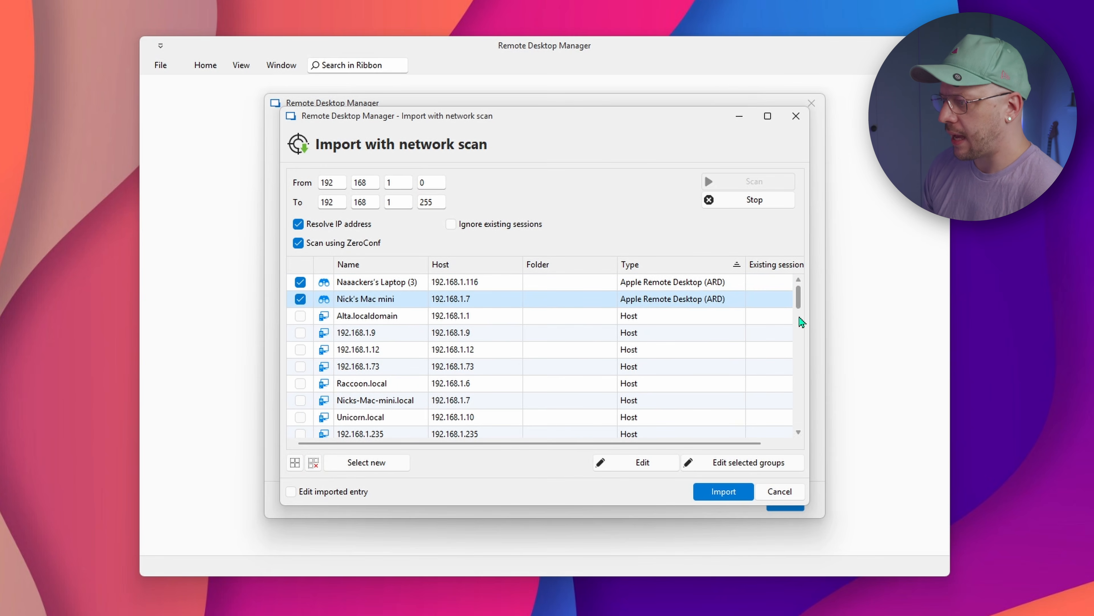
drag(800, 301, 802, 357)
click(301, 349)
click(301, 366)
click(300, 384)
click(300, 400)
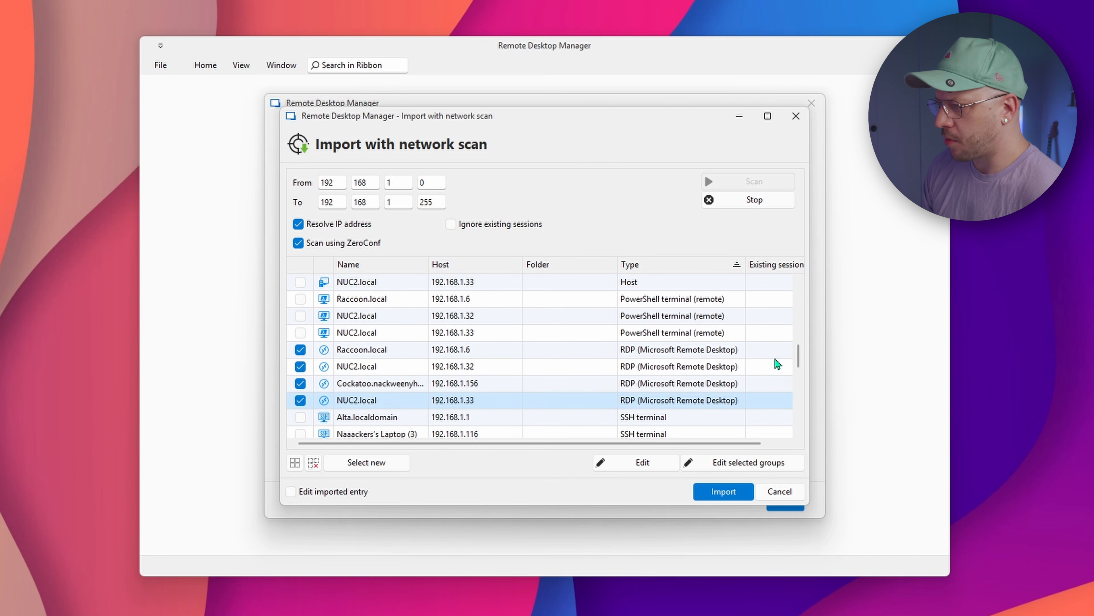
Tick six SSH sessions, including Unicorn.local, Mac mini and Poopy, and import the selection
scroll(802, 368, down, 1)
scroll(804, 371, down, 2)
click(300, 384)
click(300, 366)
click(300, 349)
click(301, 333)
click(300, 315)
click(301, 299)
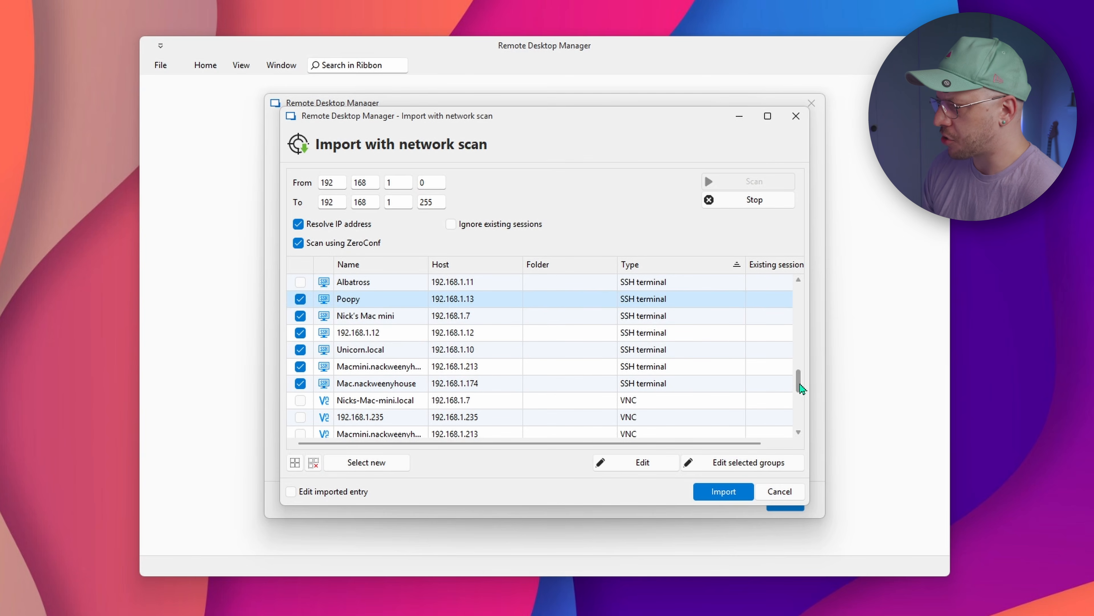
scroll(802, 379, up, 1)
scroll(802, 379, down, 5)
click(724, 491)
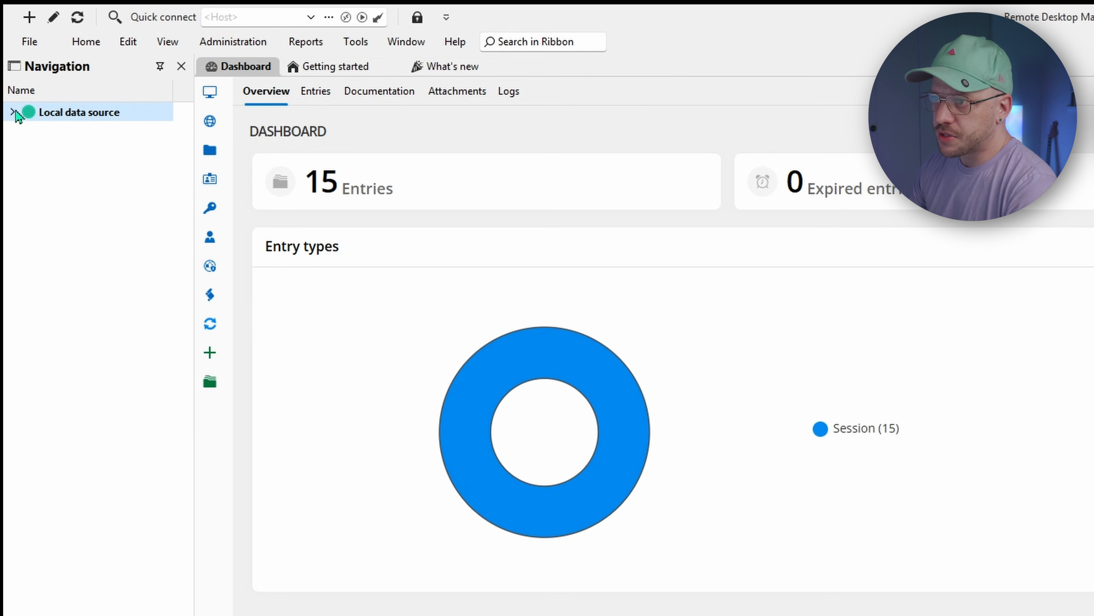
Expand Local data source and browse entries, ending on the Apple Remote Desktop laptop at 192.168.1.116
click(13, 112)
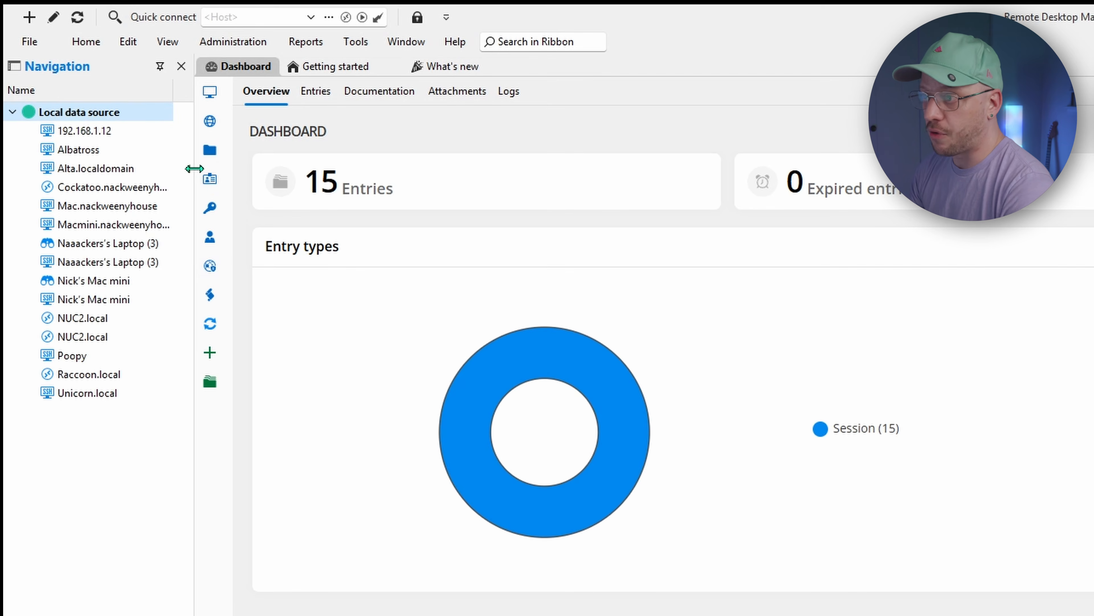
drag(195, 168, 212, 168)
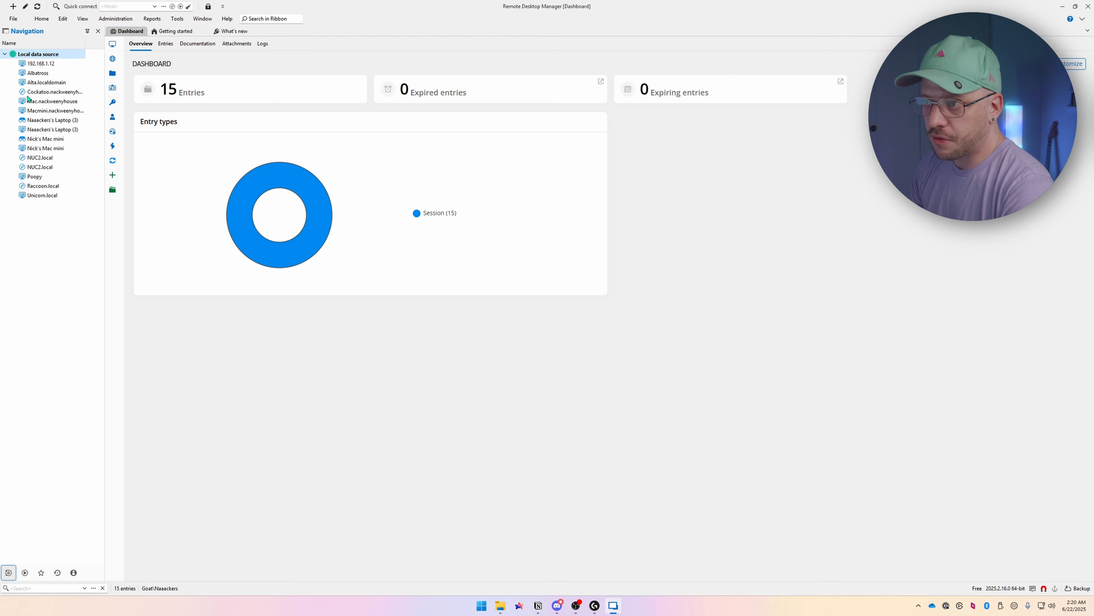
click(25, 168)
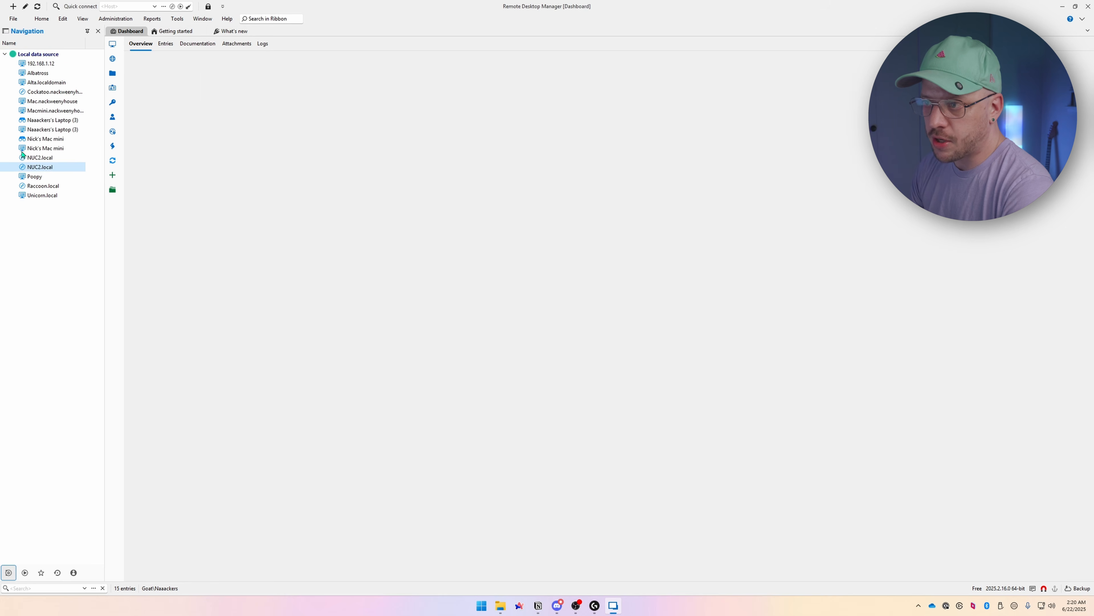
click(28, 147)
click(24, 138)
click(26, 120)
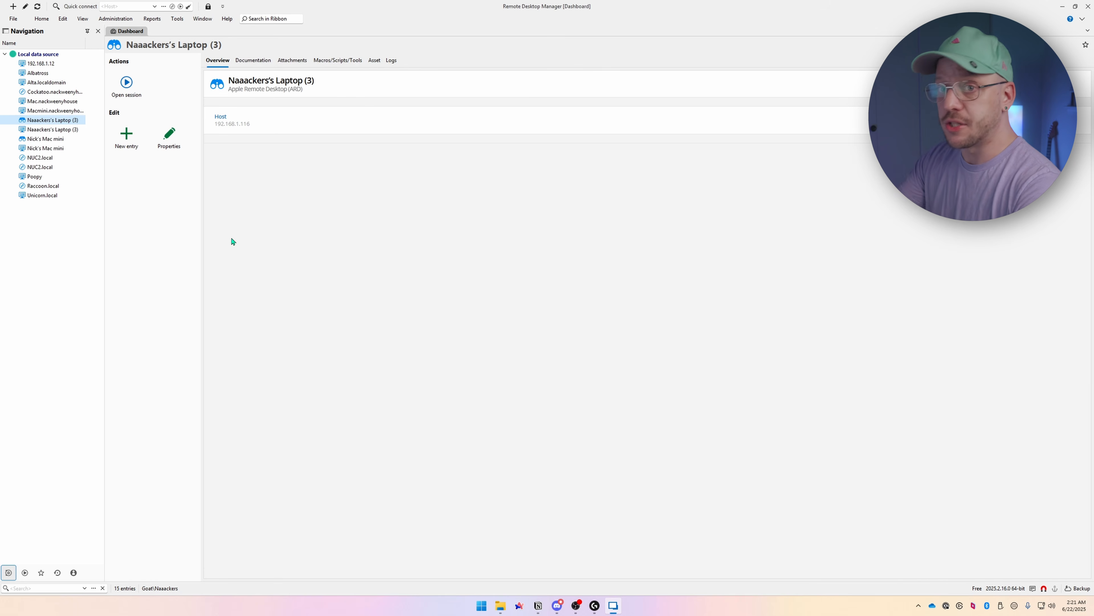
Add a Devolutions Hub Personal data source set to Prompt for data source on startup, and save
click(16, 19)
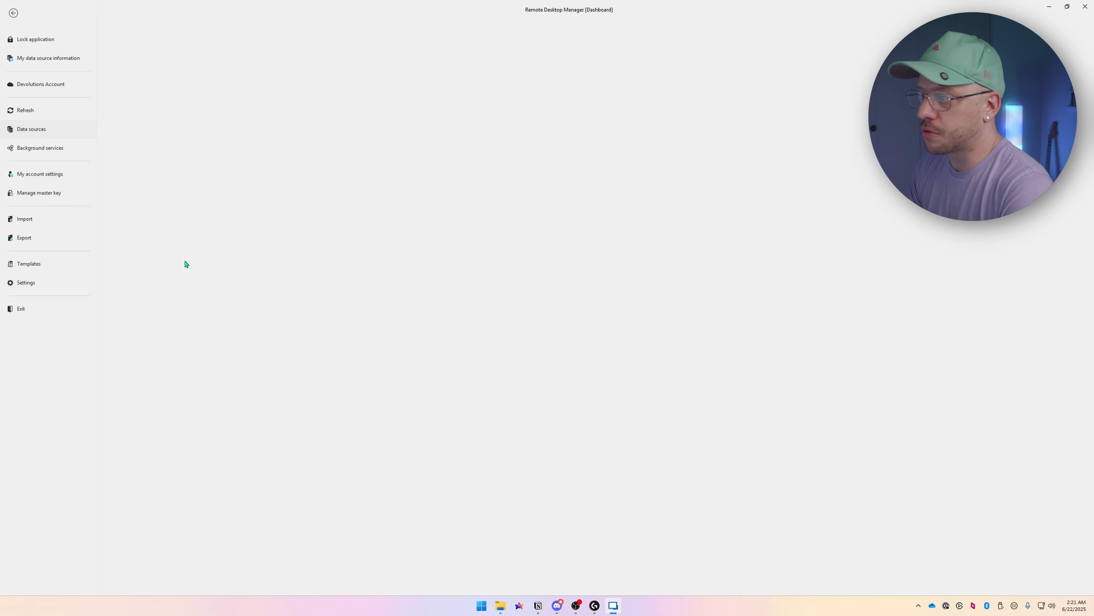
right_click(457, 406)
click(469, 406)
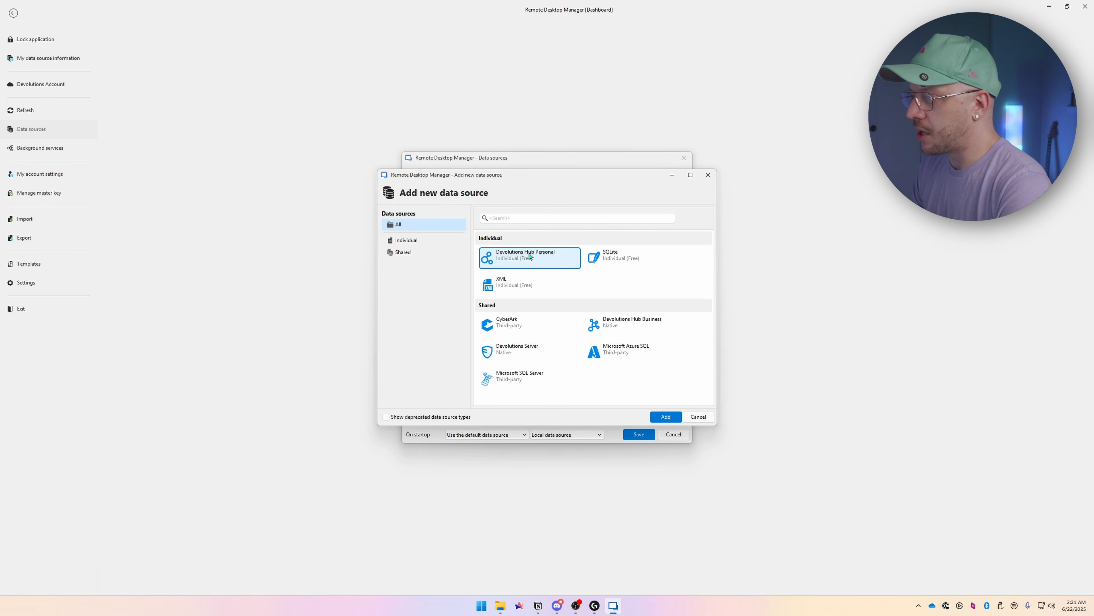
double_click(530, 256)
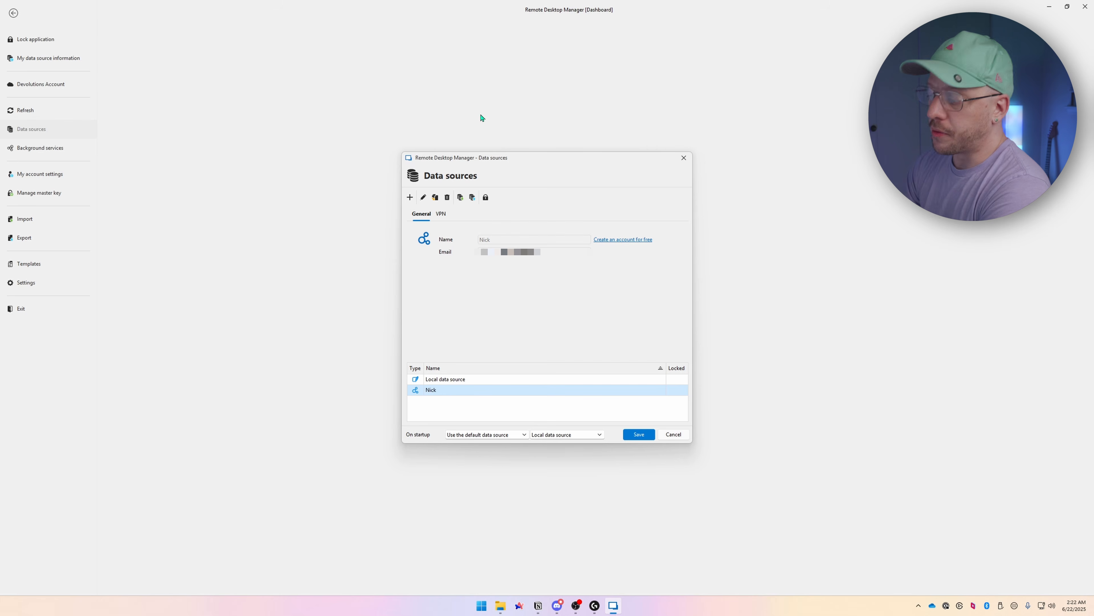
click(520, 437)
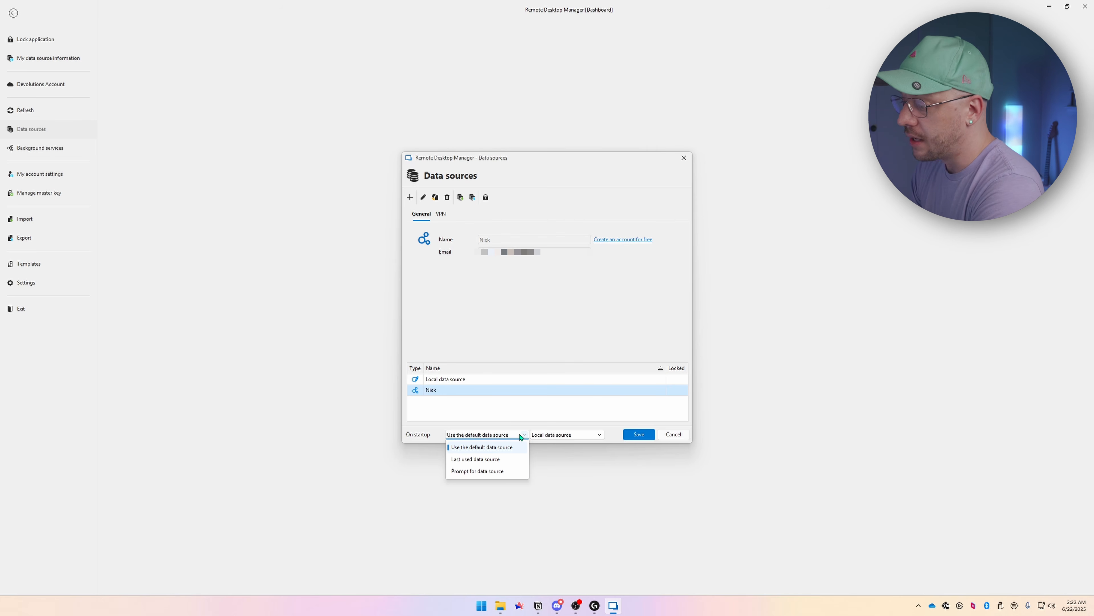
click(490, 471)
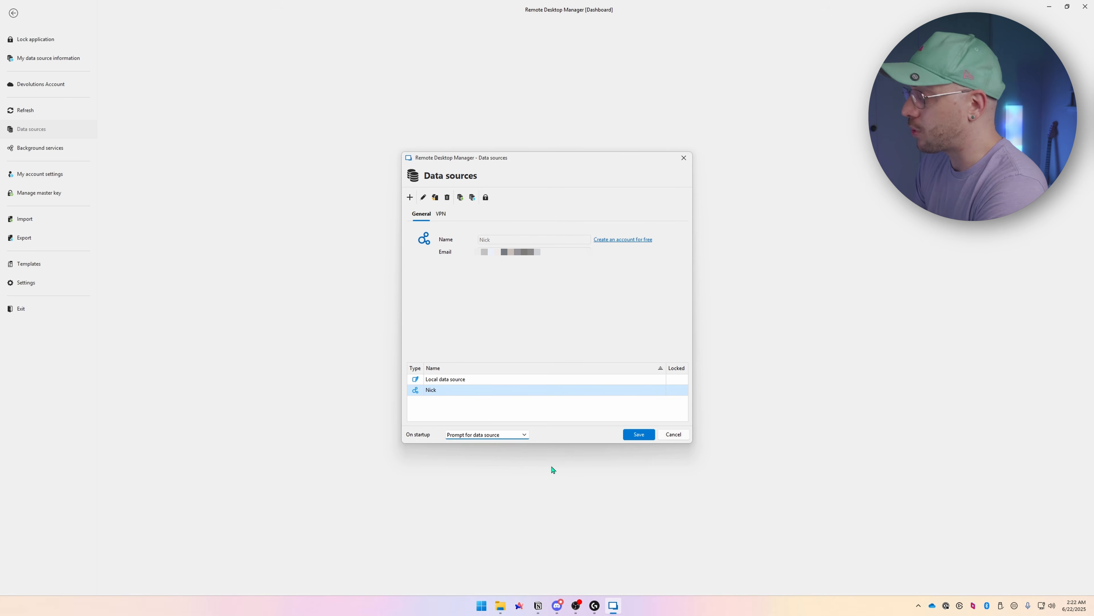
click(639, 435)
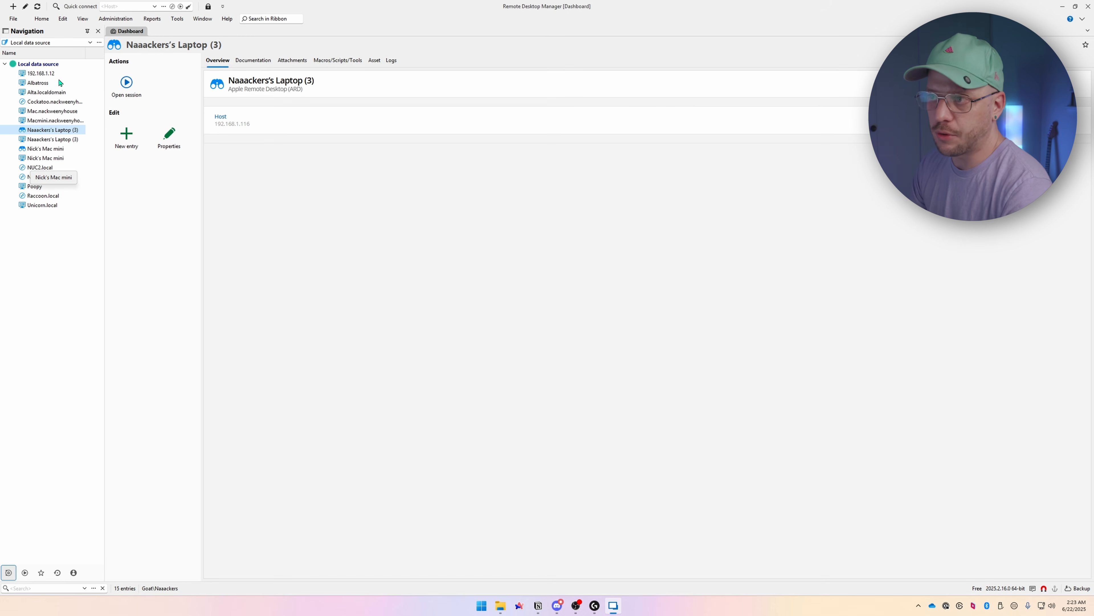
Create top-level Homelab and Workstation folders in the local data source
right_click(47, 64)
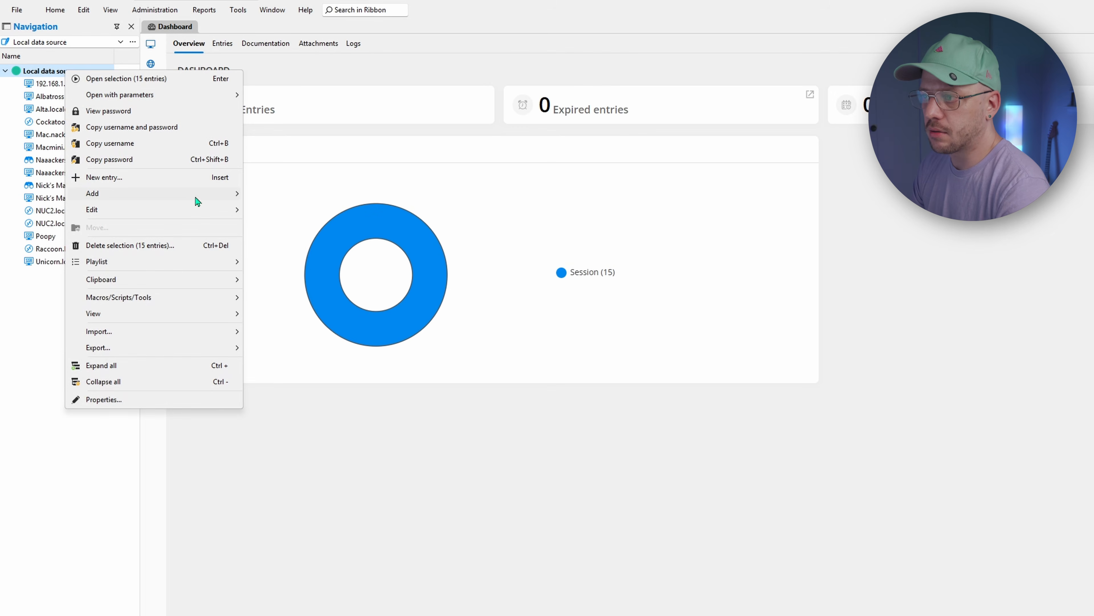
mouse_move(196, 201)
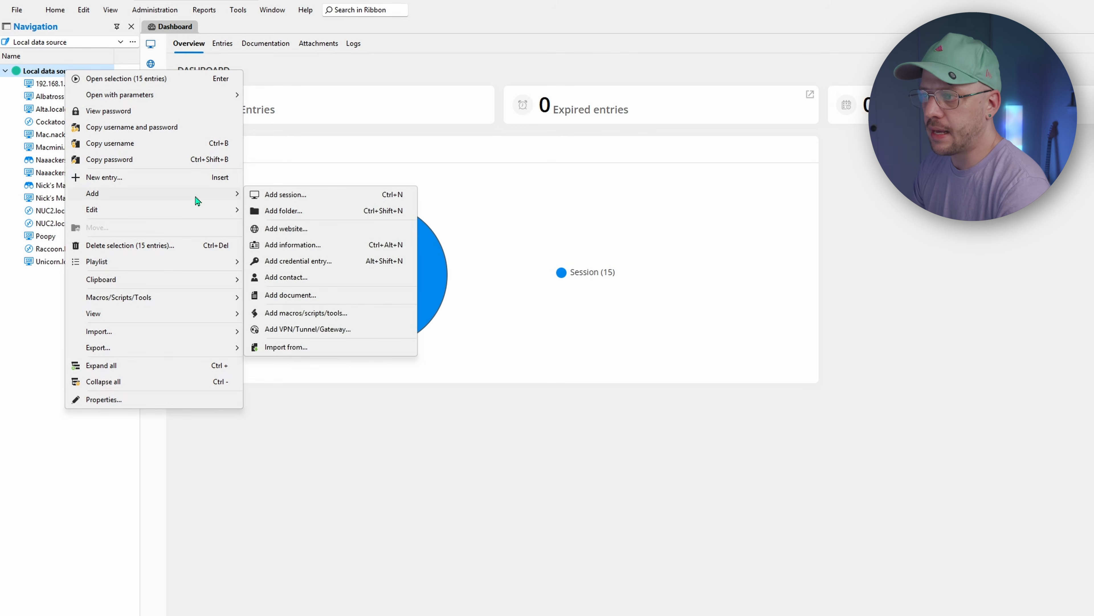
click(278, 211)
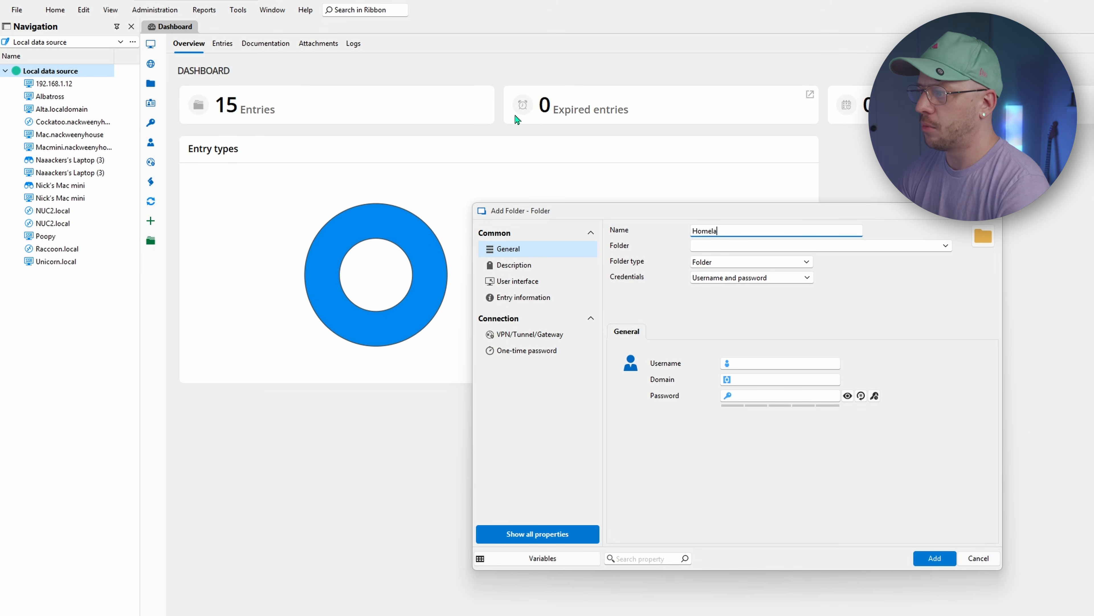
text(Homelab)
click(934, 558)
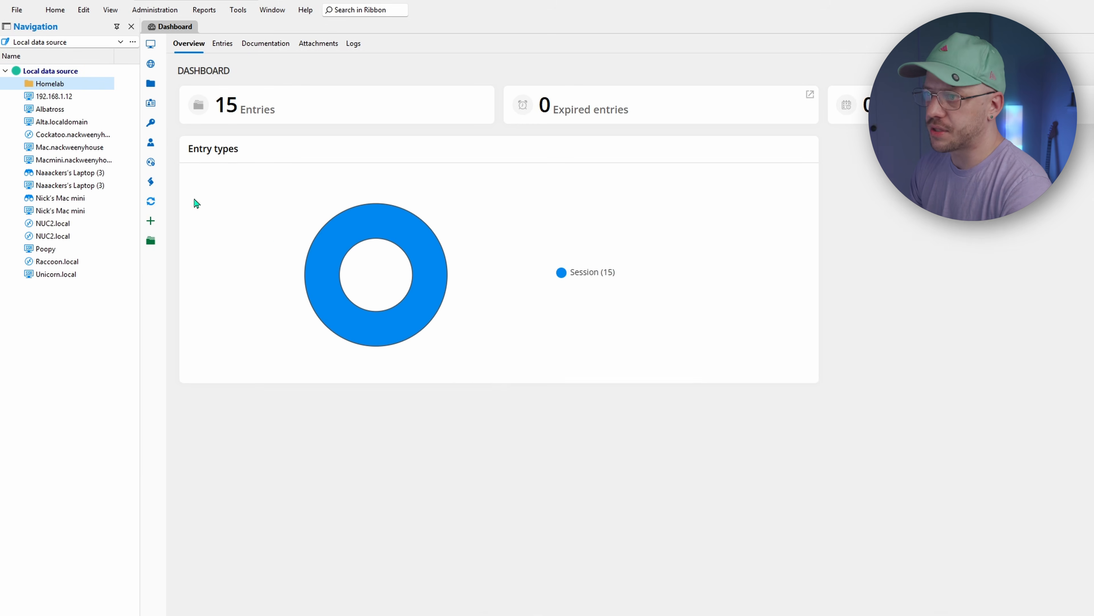
right_click(58, 72)
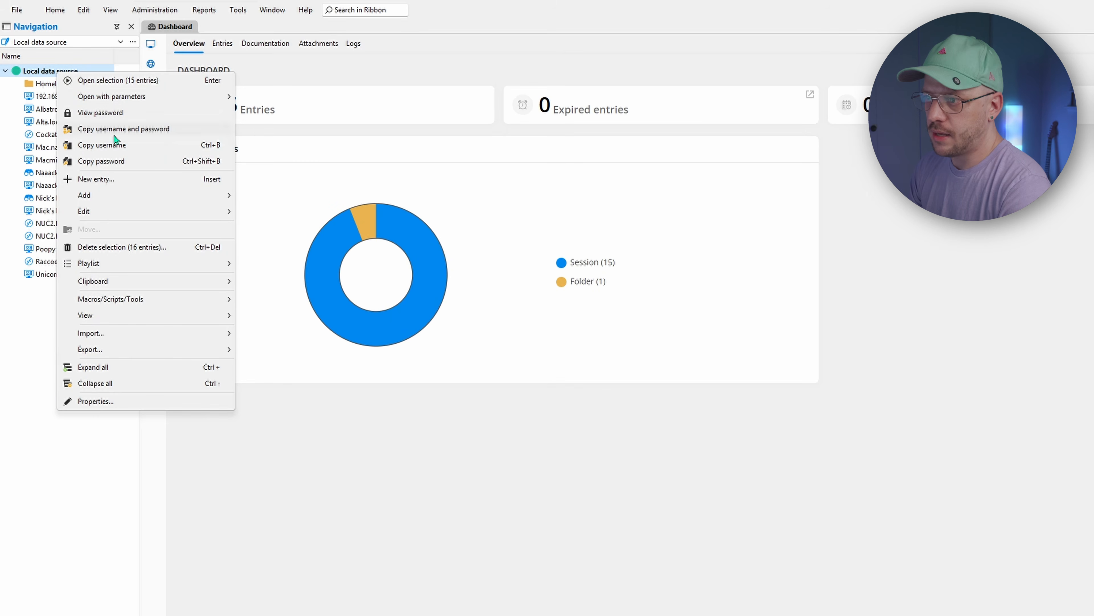
mouse_move(176, 200)
click(297, 213)
text(Workstation)
key(Return)
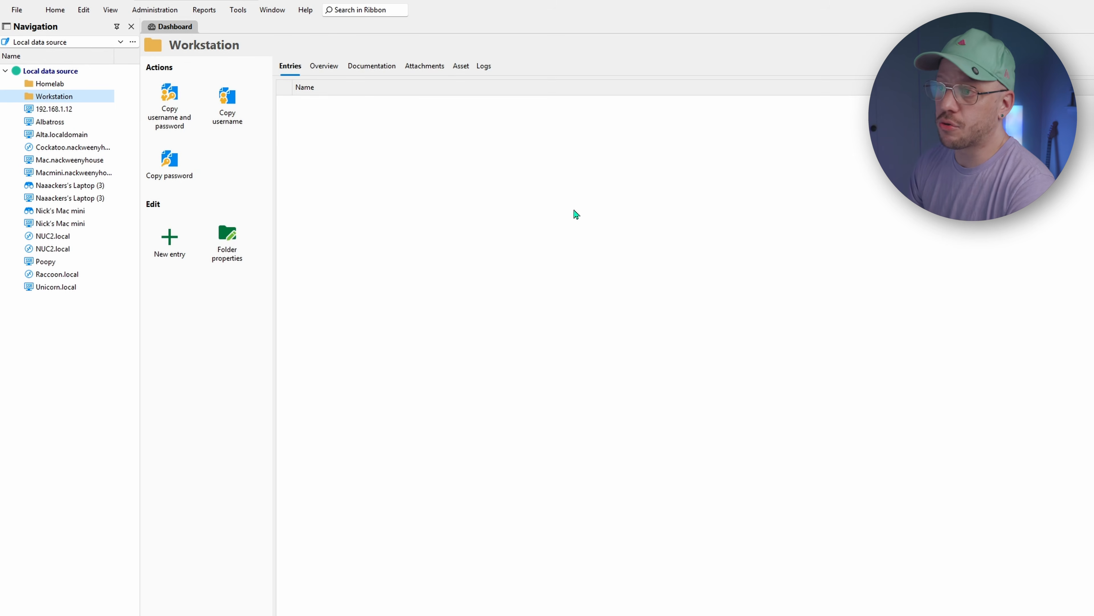
Add Windows and Mac subfolders under Workstation, then select Unicorn.local and Poopy
right_click(61, 96)
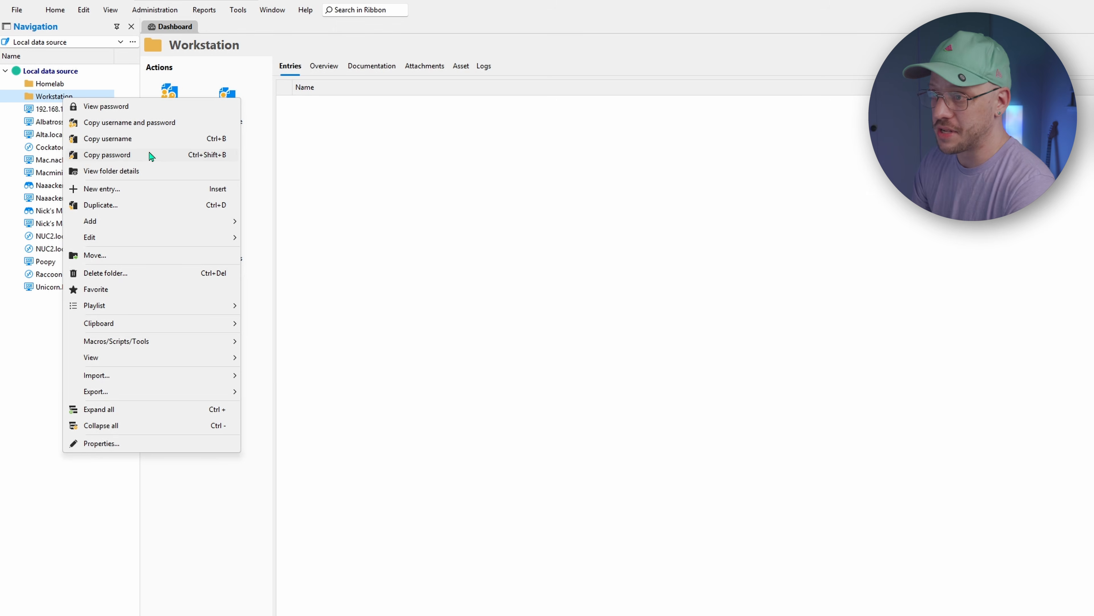
mouse_move(155, 221)
click(291, 240)
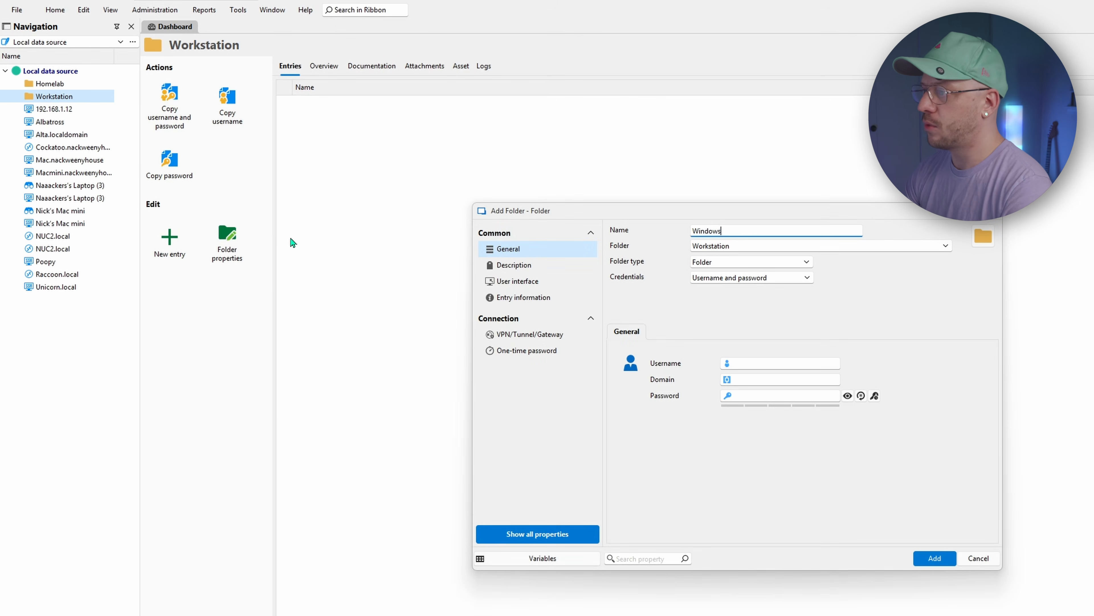
text(Windows)
key(Return)
right_click(60, 92)
mouse_move(183, 217)
click(318, 242)
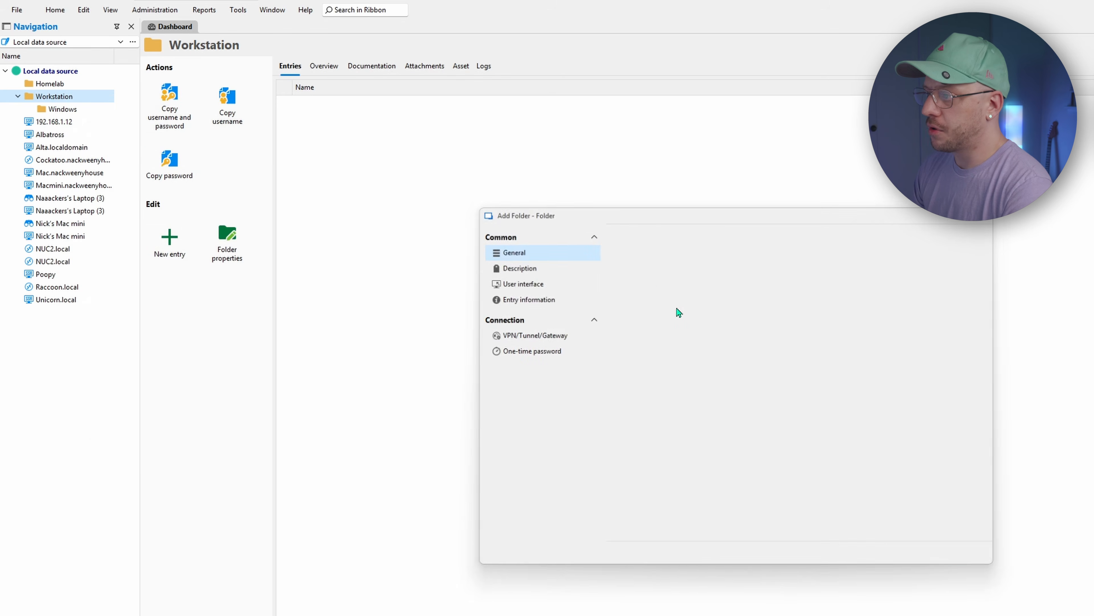
text(Mac)
key(Return)
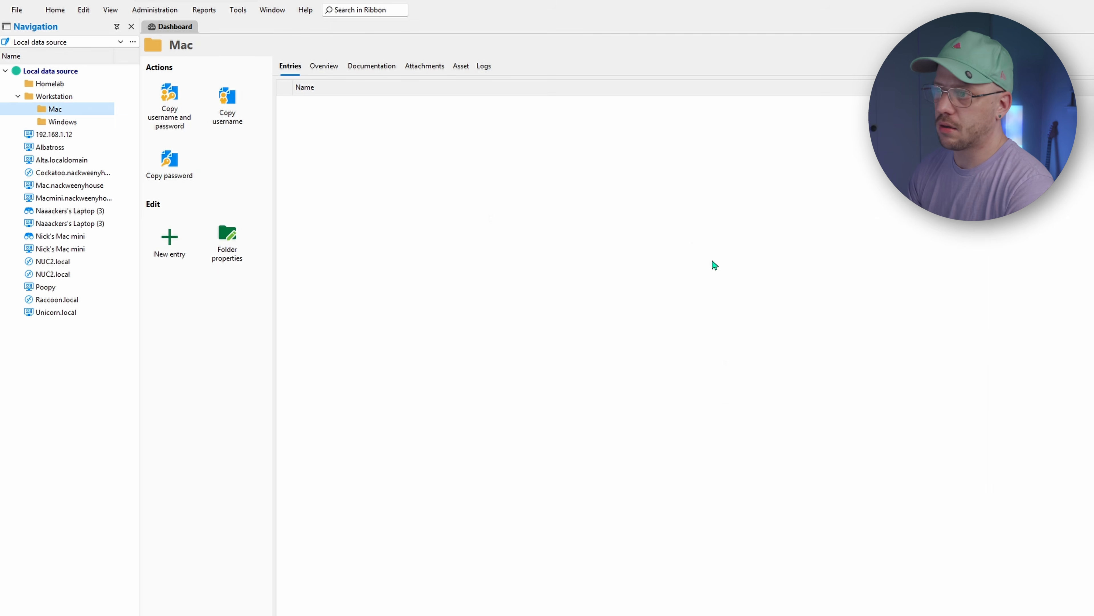
click(61, 338)
ctrl+click(52, 312)
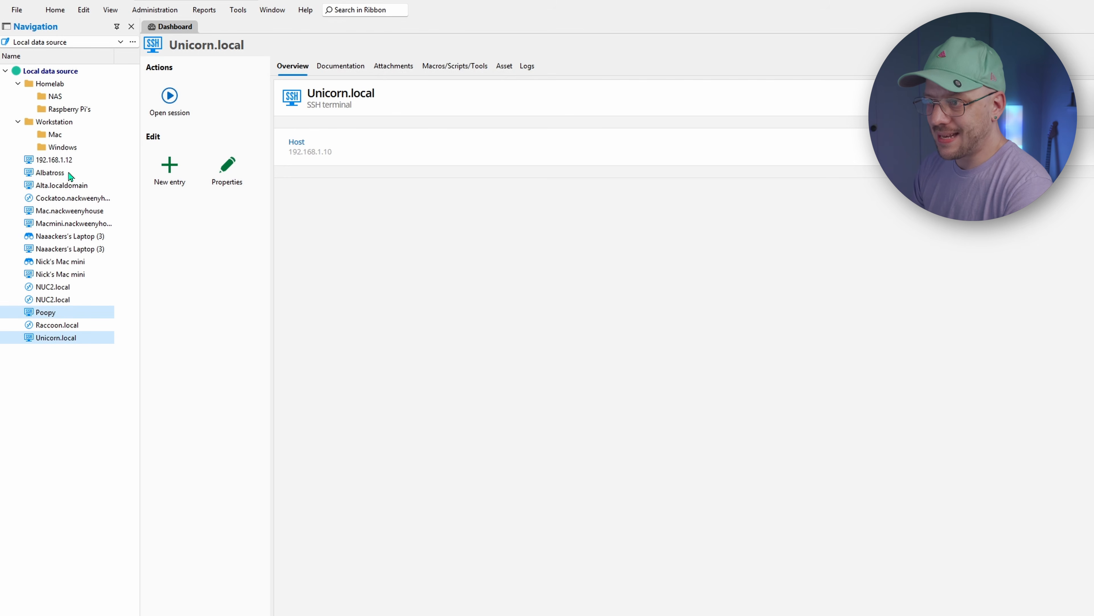
Move four entries, including Albatross and 192.168.1.12, into the NAS folder
ctrl+click(69, 173)
ctrl+click(64, 161)
drag(64, 160, 63, 99)
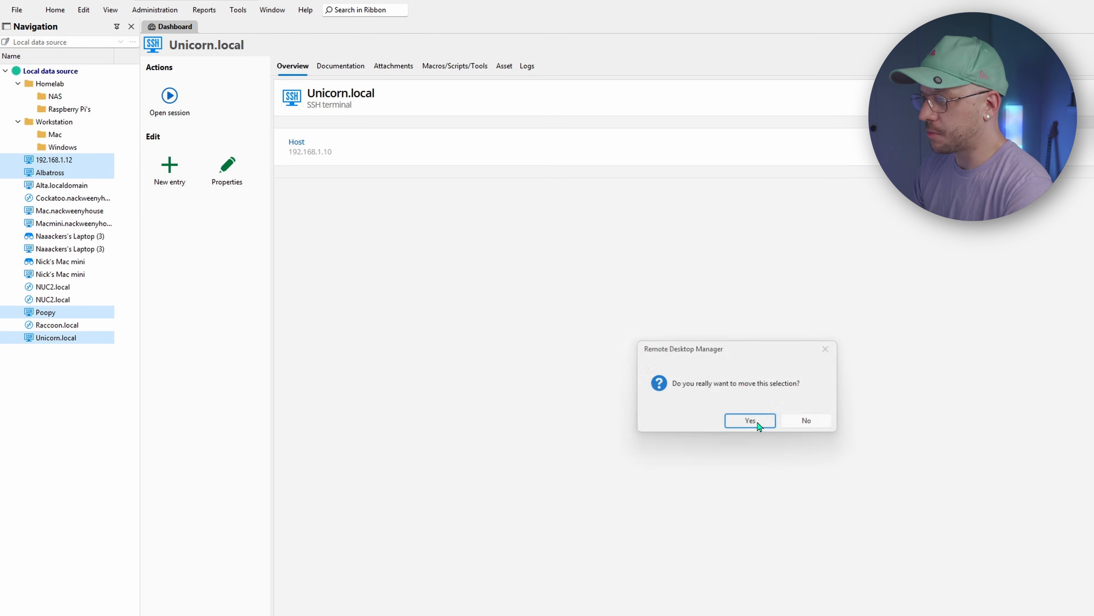
click(750, 420)
Move both NUC2.local entries under Homelab
click(52, 275)
ctrl+click(52, 287)
drag(53, 287, 96, 112)
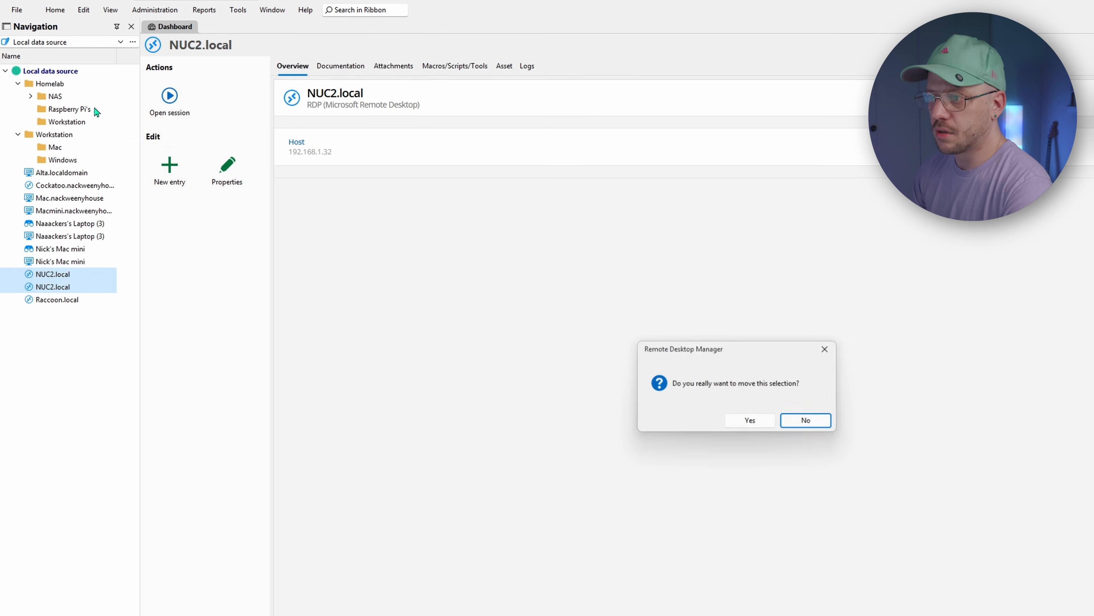
click(750, 420)
Move the laptops and Mac minis into the Mac folder
click(79, 261)
ctrl+click(82, 249)
ctrl+click(84, 237)
ctrl+click(81, 224)
drag(79, 233, 69, 147)
click(753, 423)
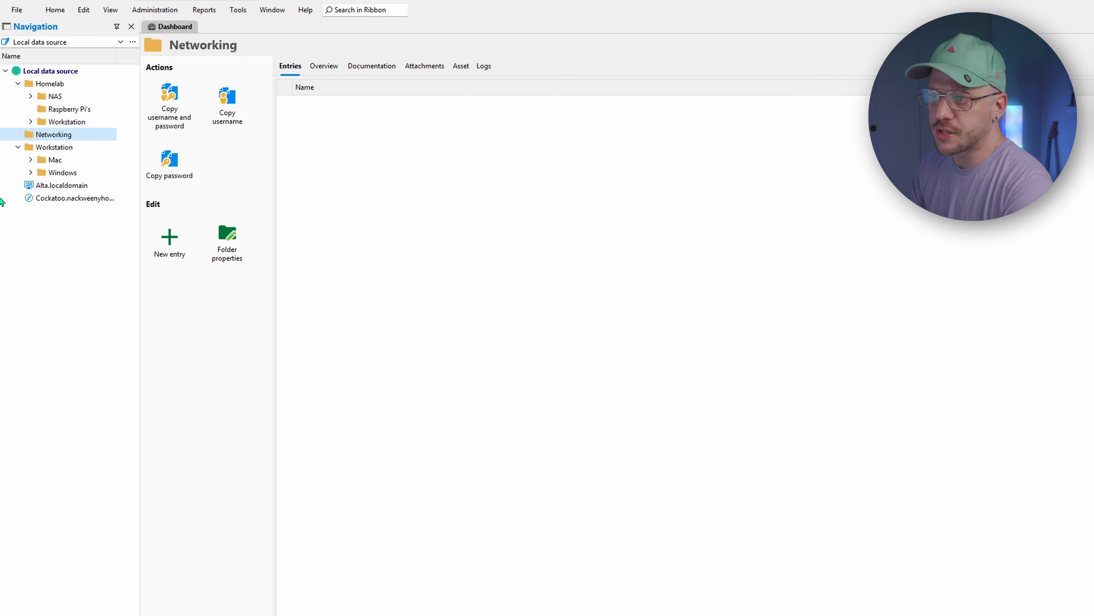
Move Alta.localdomain into Networking and Cockatoo into the Windows folder
drag(78, 185, 61, 136)
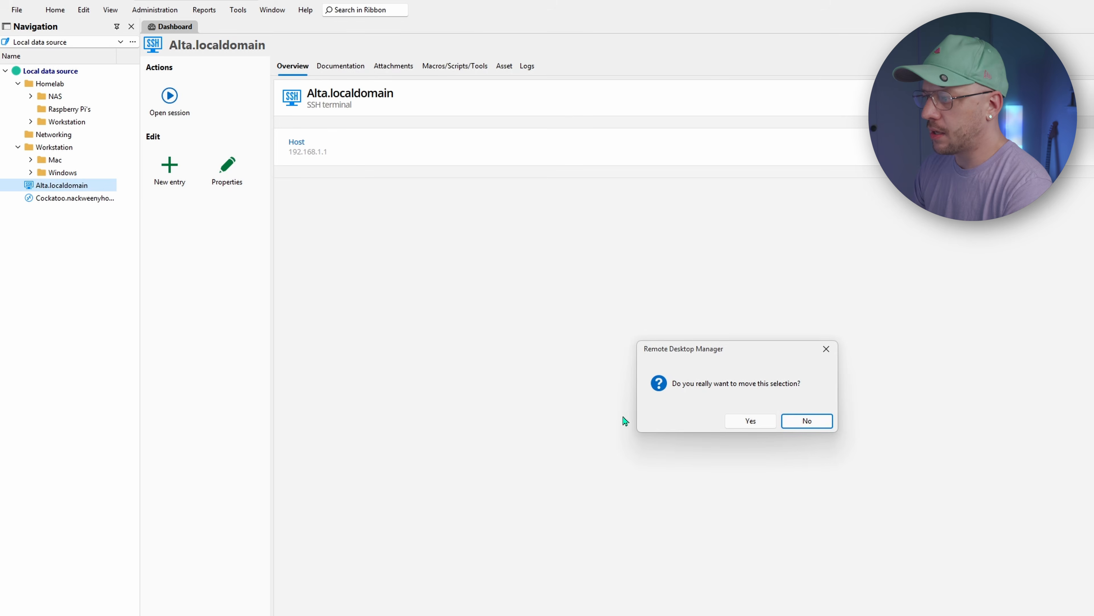
click(754, 421)
drag(65, 192, 62, 173)
click(750, 422)
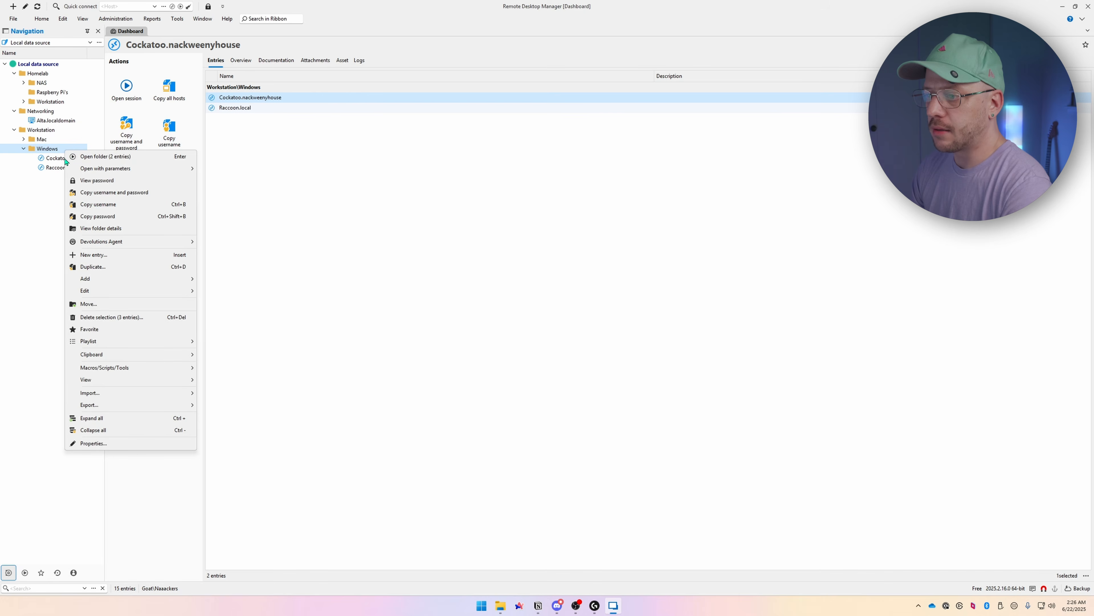
Open the Add new entry dialog for a session in the Windows folder
mouse_move(126, 281)
click(263, 285)
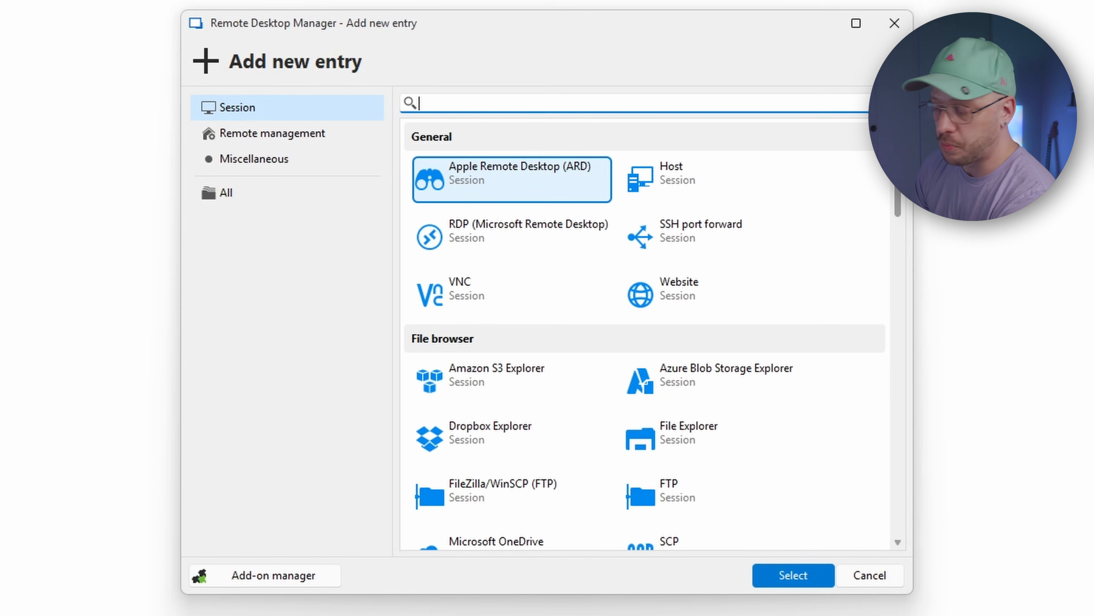
Search for RDP and choose RDP (Microsoft Remote Desktop) as the new entry's type
scroll(907, 261, down, 10)
drag(905, 256, 905, 158)
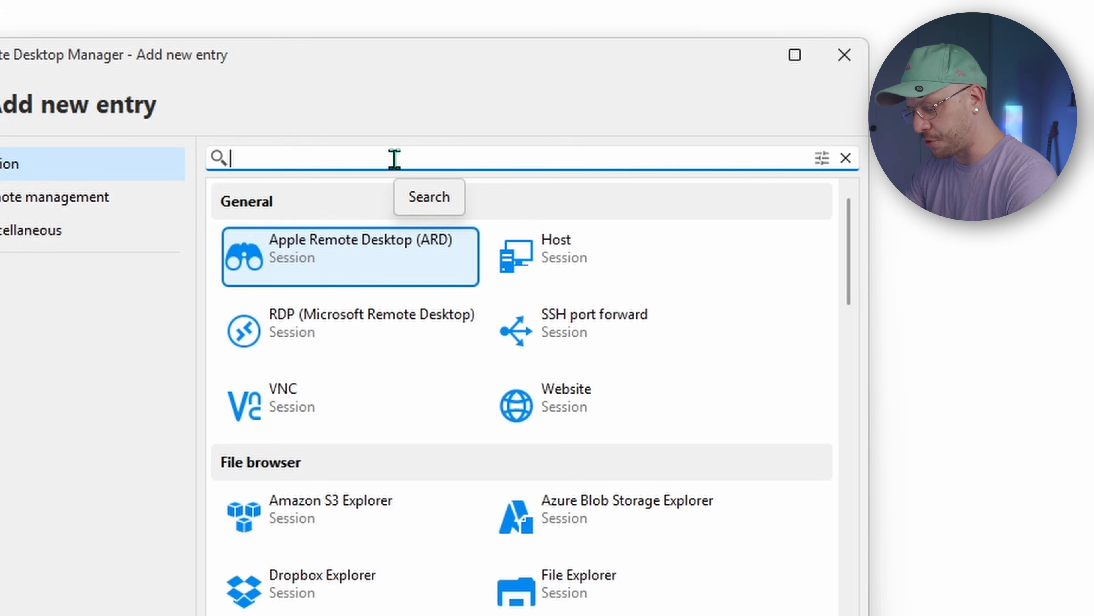
text(rmeotre)
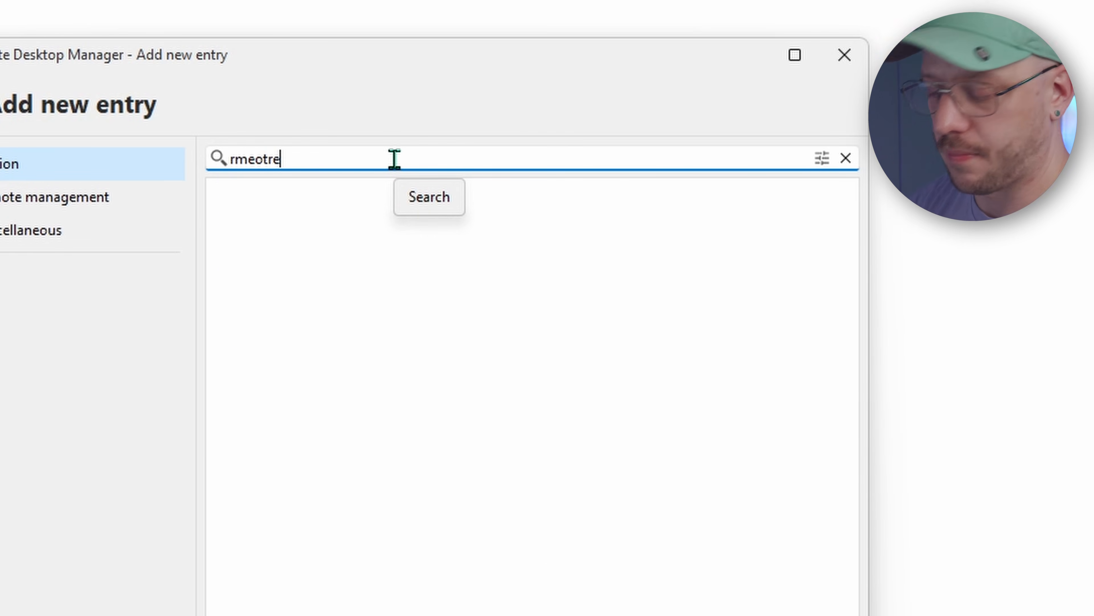
key(shift+Home)
text(remote)
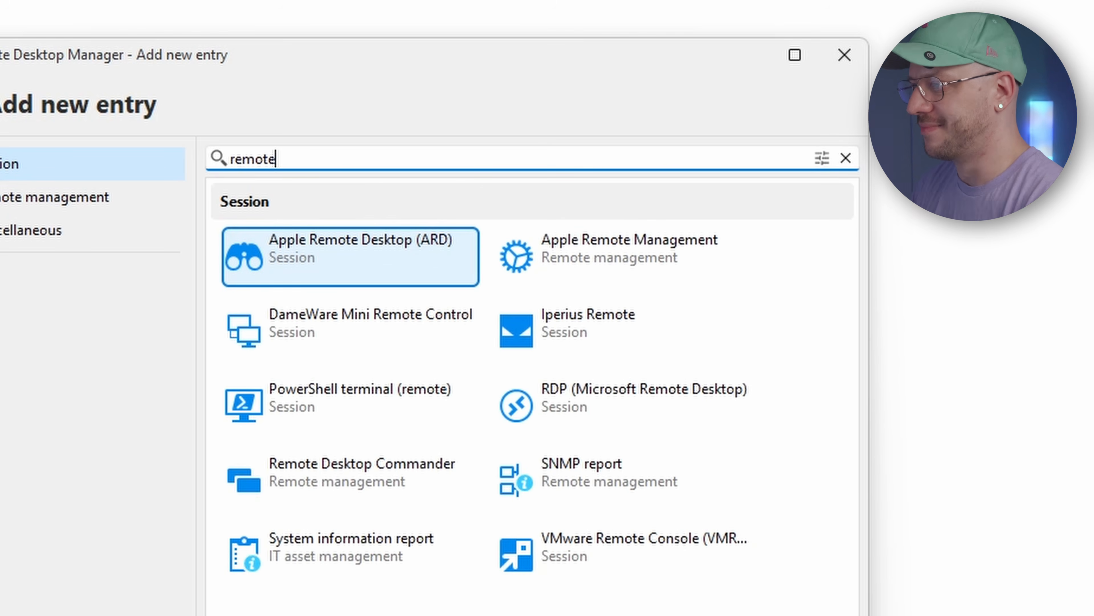
key(shift+Home)
text(RDO)
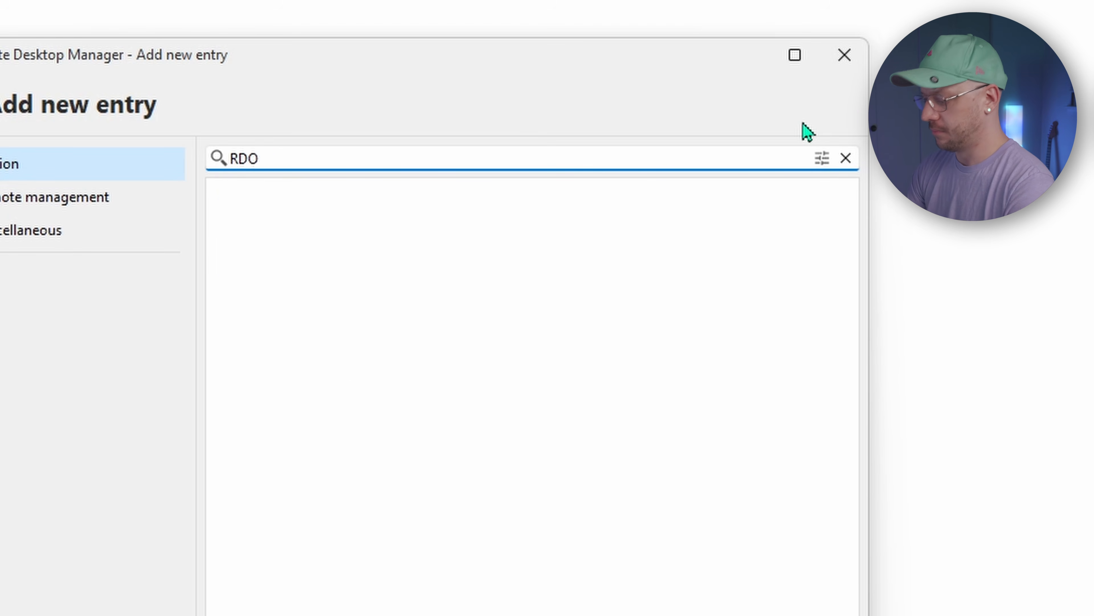
key(BackSpace)
text(P)
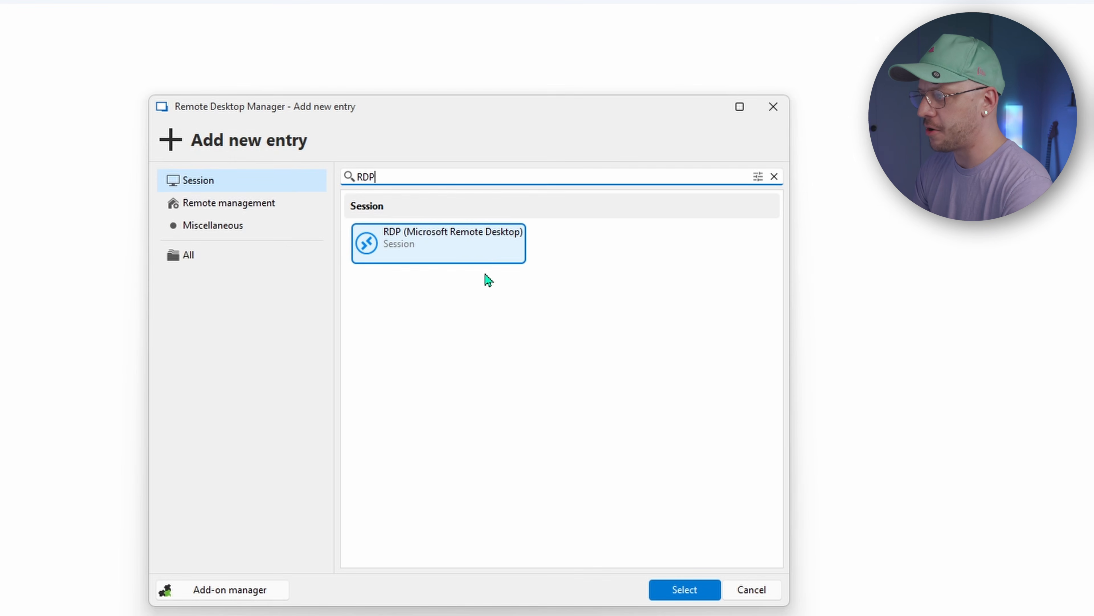
double_click(450, 272)
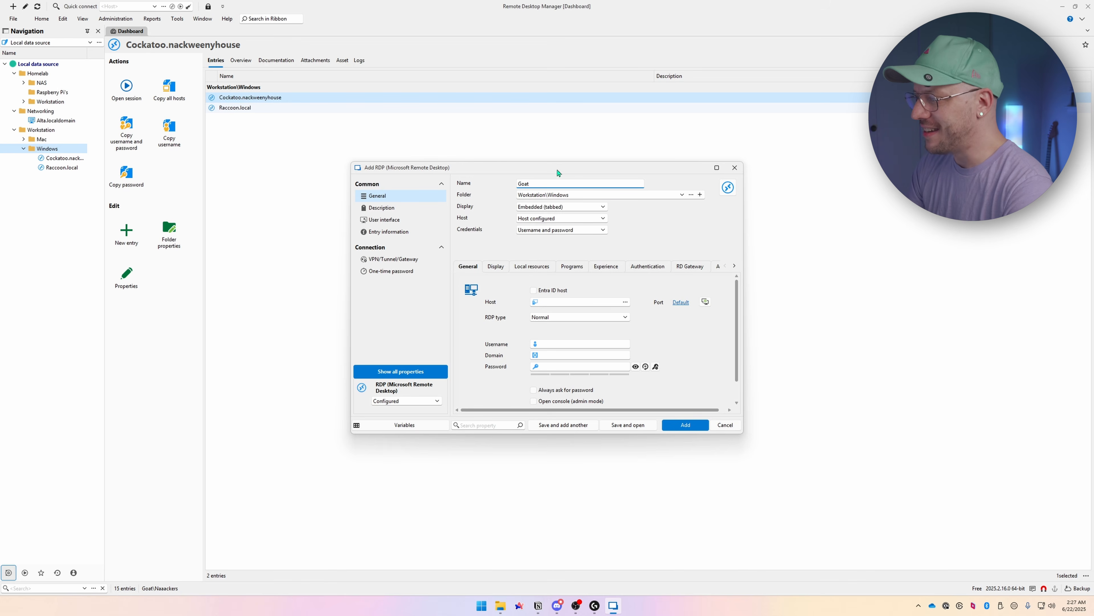
Set the Goat entry's host to 192.168.1.5 and add it
click(595, 304)
text(Goat)
text(s)
key(ctrl+a)
text(12192.168.1.5)
click(685, 424)
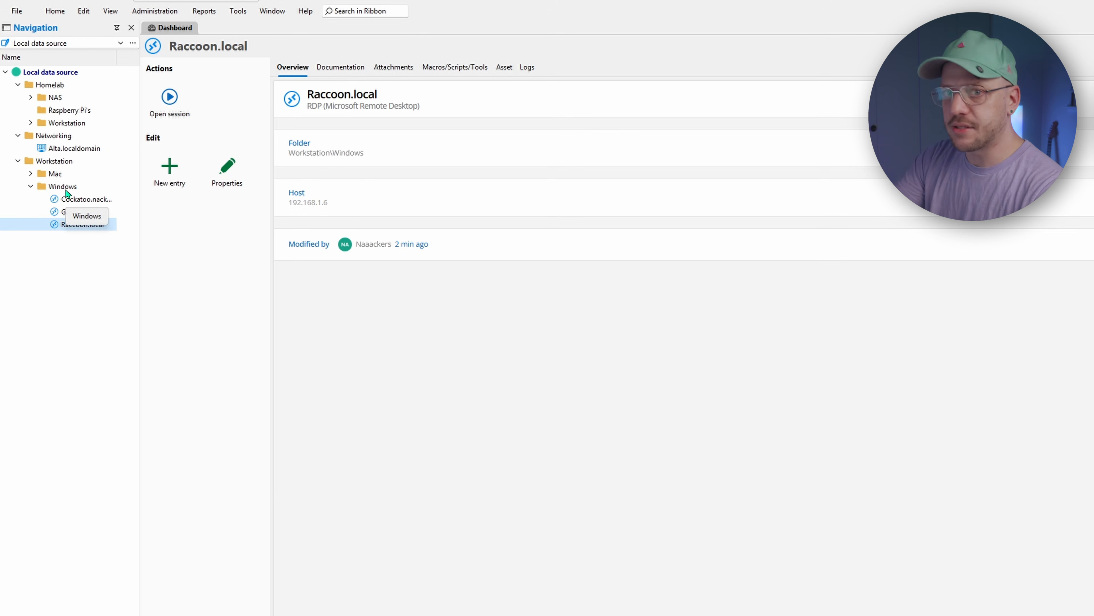
Add a Credentials folder inside the Windows folder
click(49, 187)
right_click(77, 186)
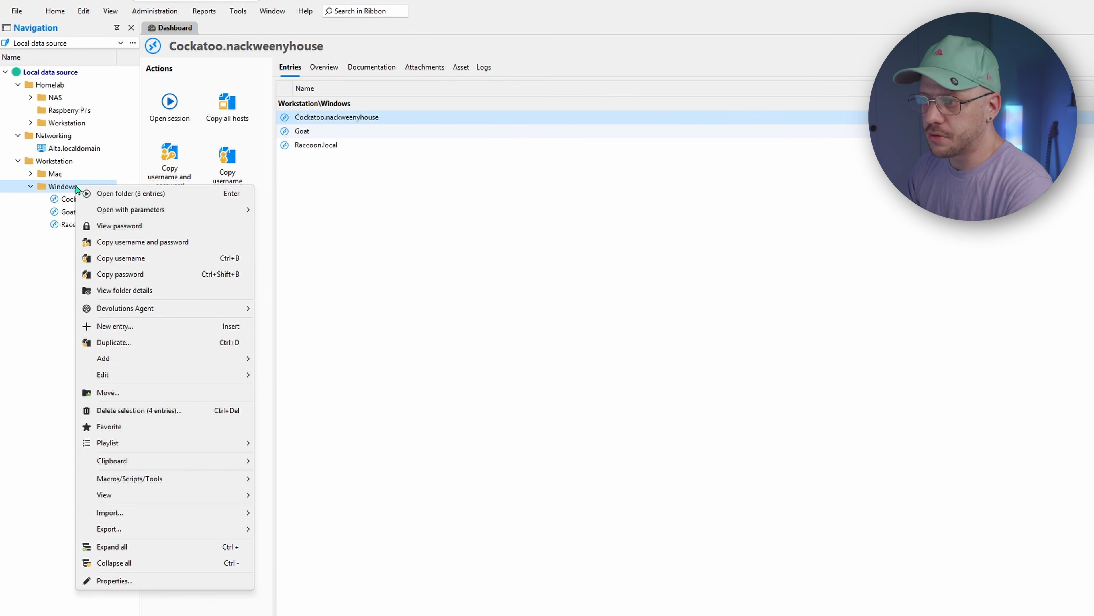
mouse_move(196, 359)
click(298, 361)
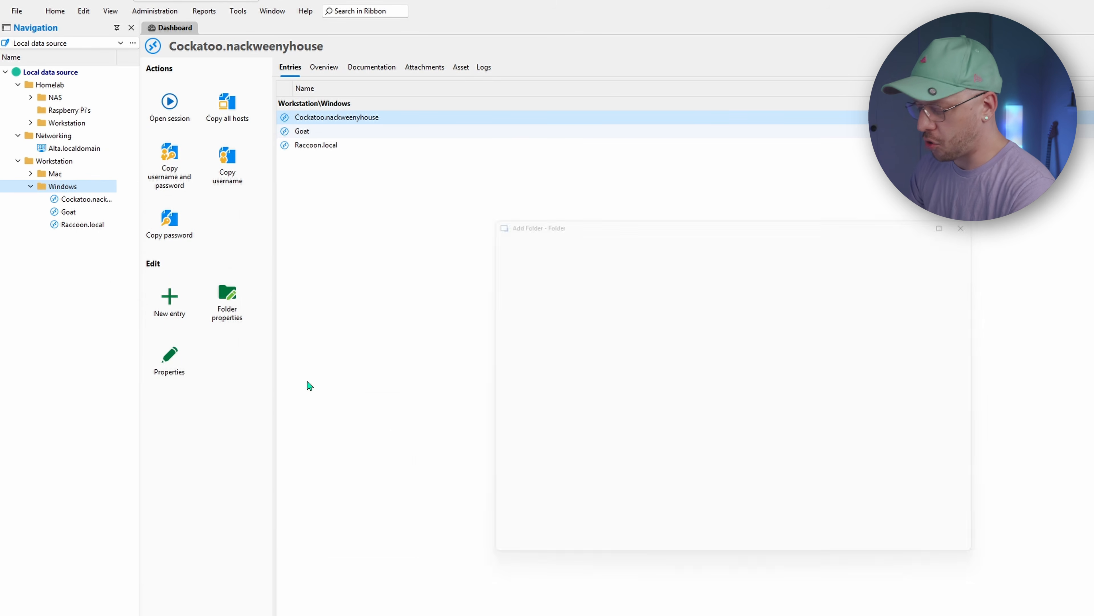
text(C)
text(ls)
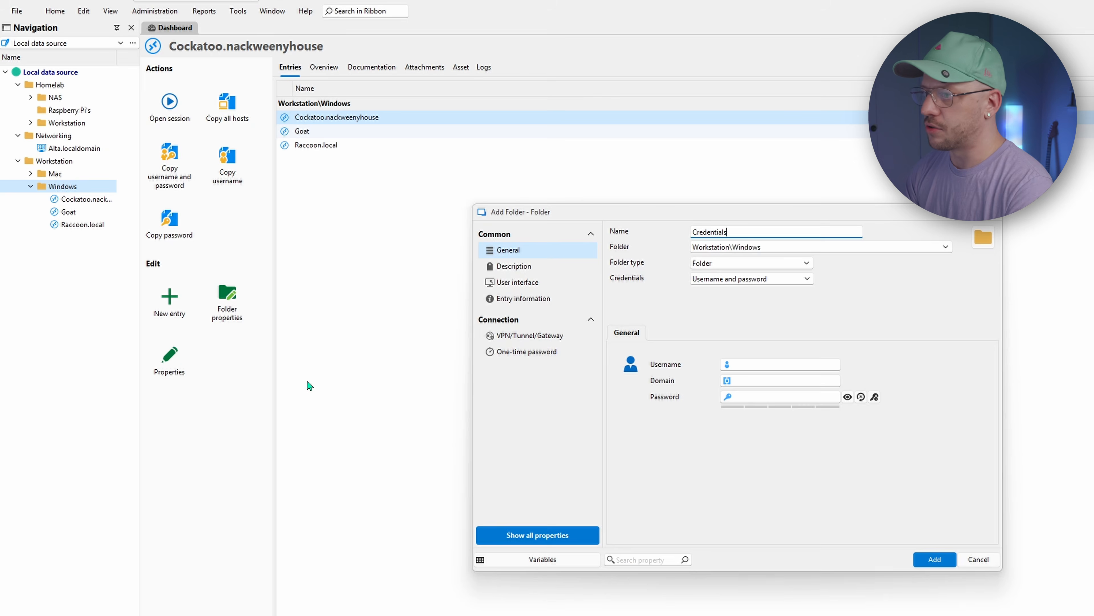
key(Return)
Add a Credentials folder inside the Mac folder
right_click(54, 173)
mouse_move(258, 350)
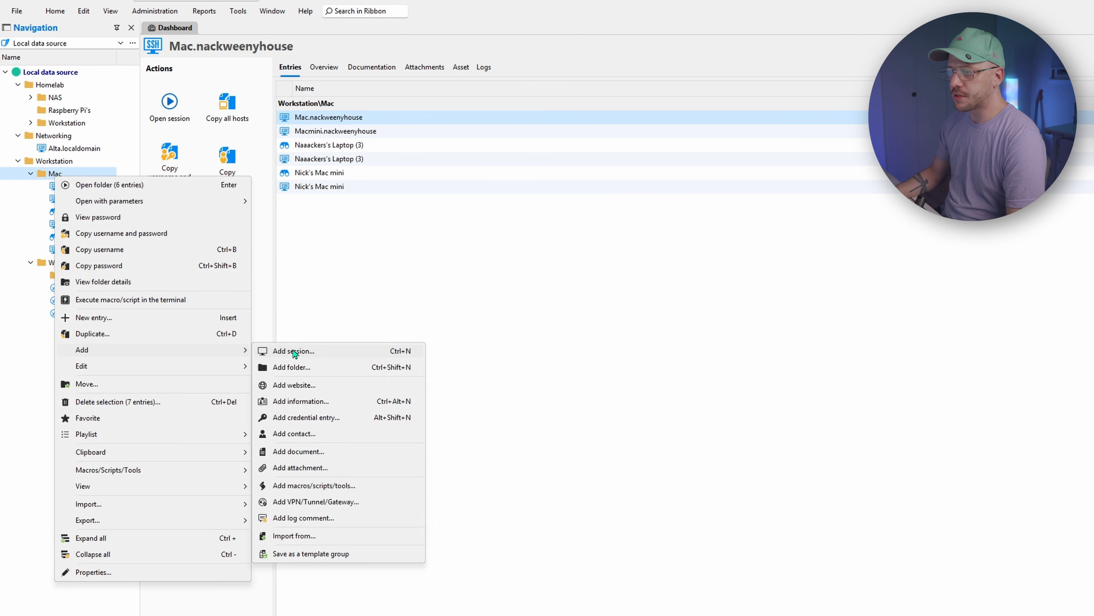
click(321, 363)
text(Credentials)
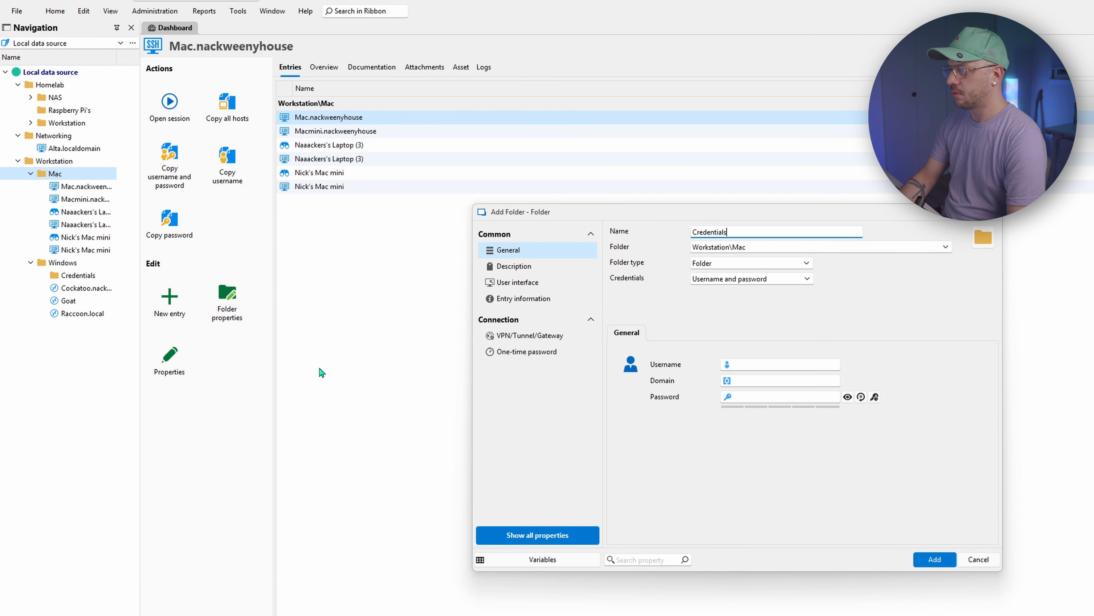
key(Return)
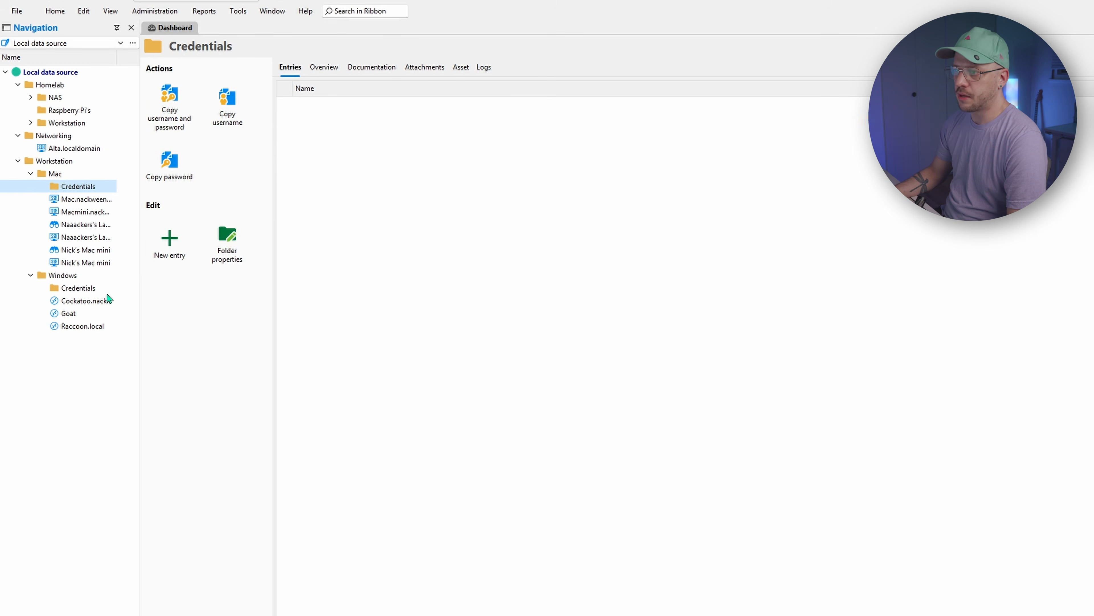
Select the NAS folder and bring up its Add folder menu
right_click(66, 84)
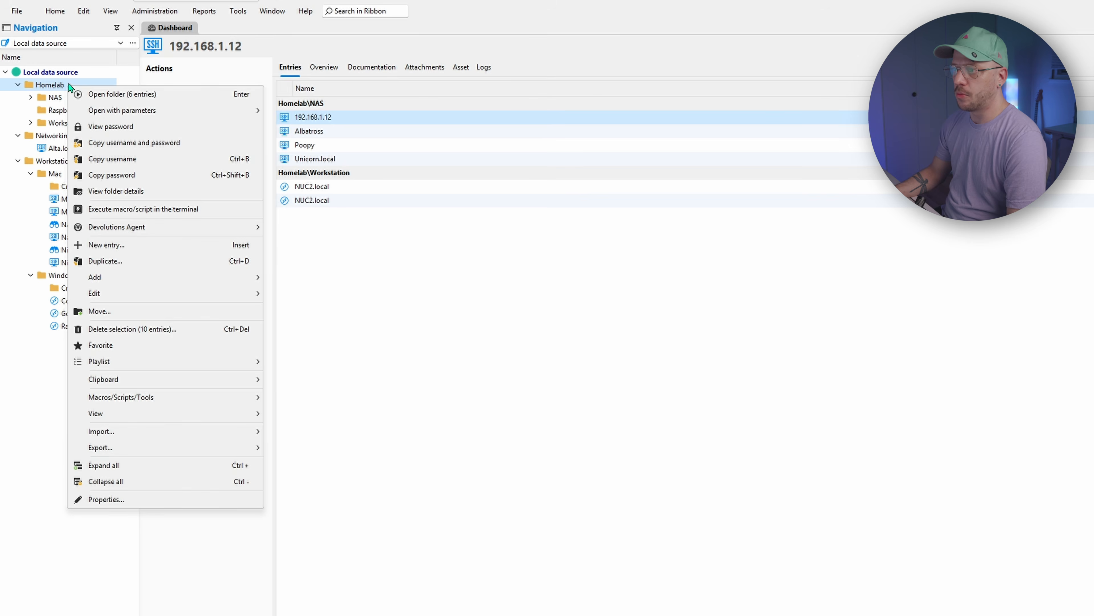
click(59, 98)
right_click(61, 94)
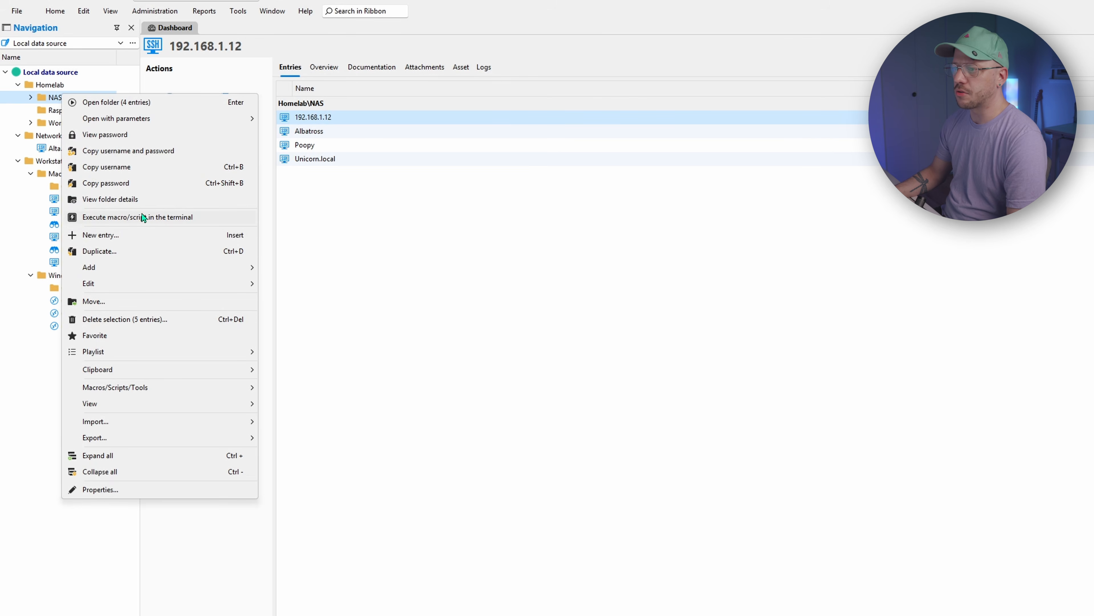
mouse_move(161, 272)
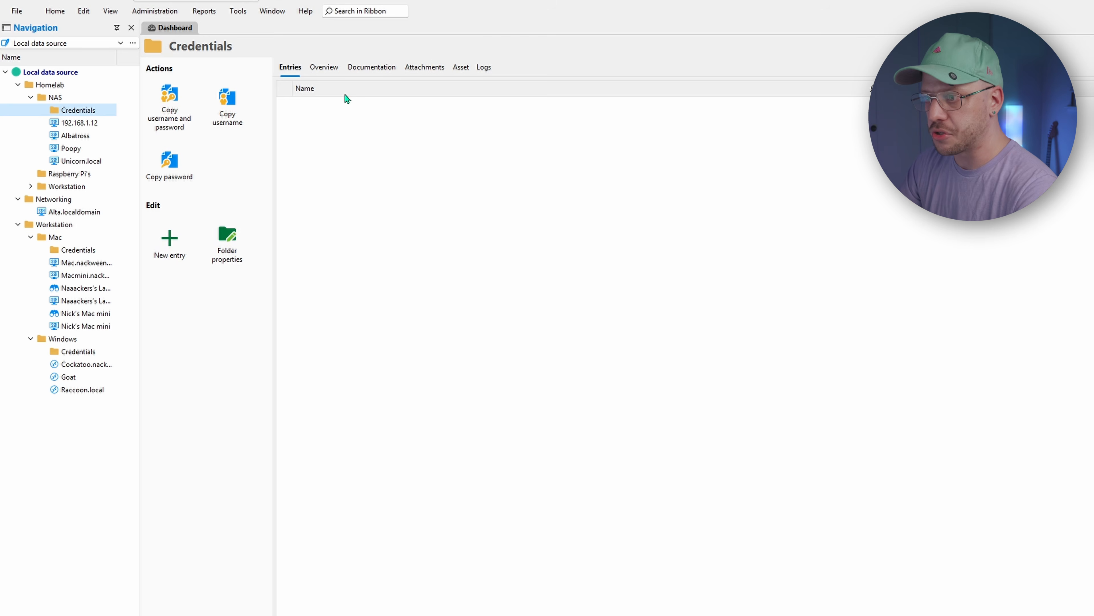
Create a new Username and password entry in the Windows Credentials folder
right_click(88, 352)
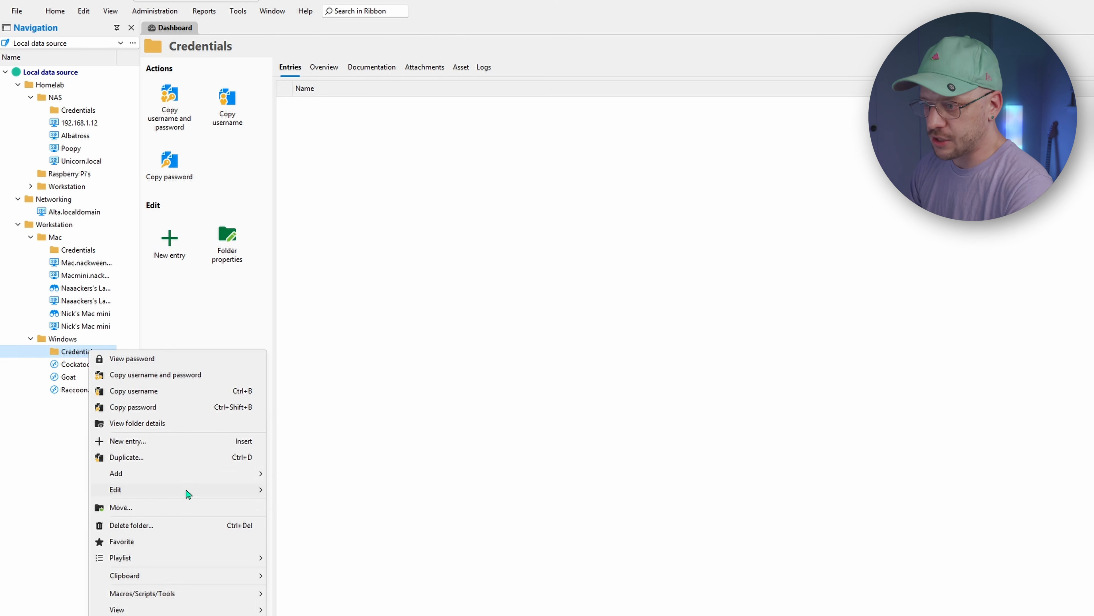
mouse_move(201, 475)
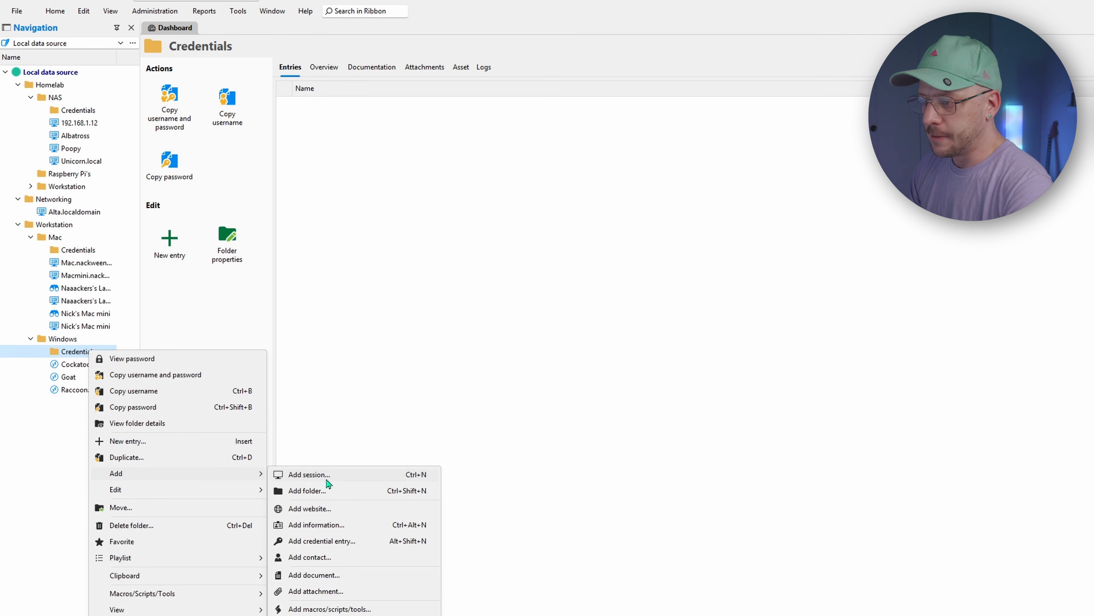
click(343, 545)
text(user)
double_click(698, 312)
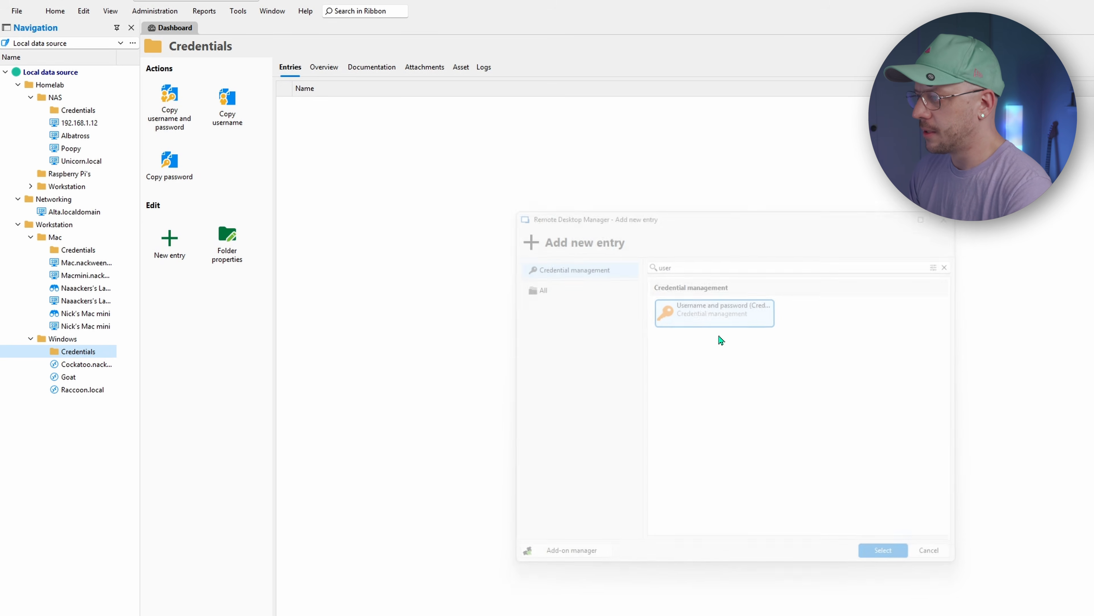
Enter the username, paste a very strong password, and add the Windows Admin credential
click(789, 340)
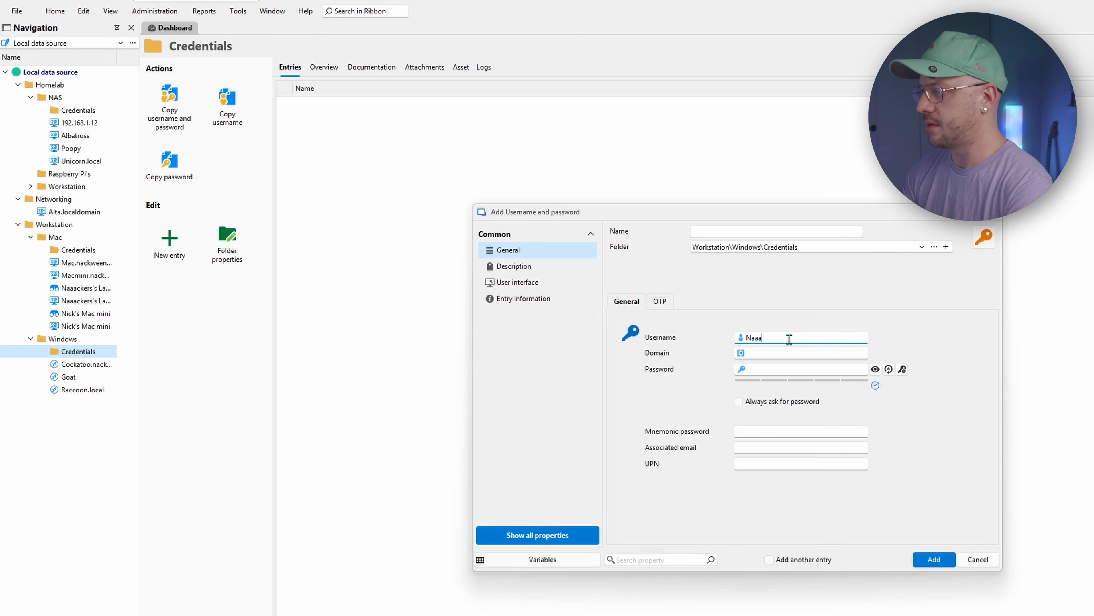
text(Naaackers)
click(807, 370)
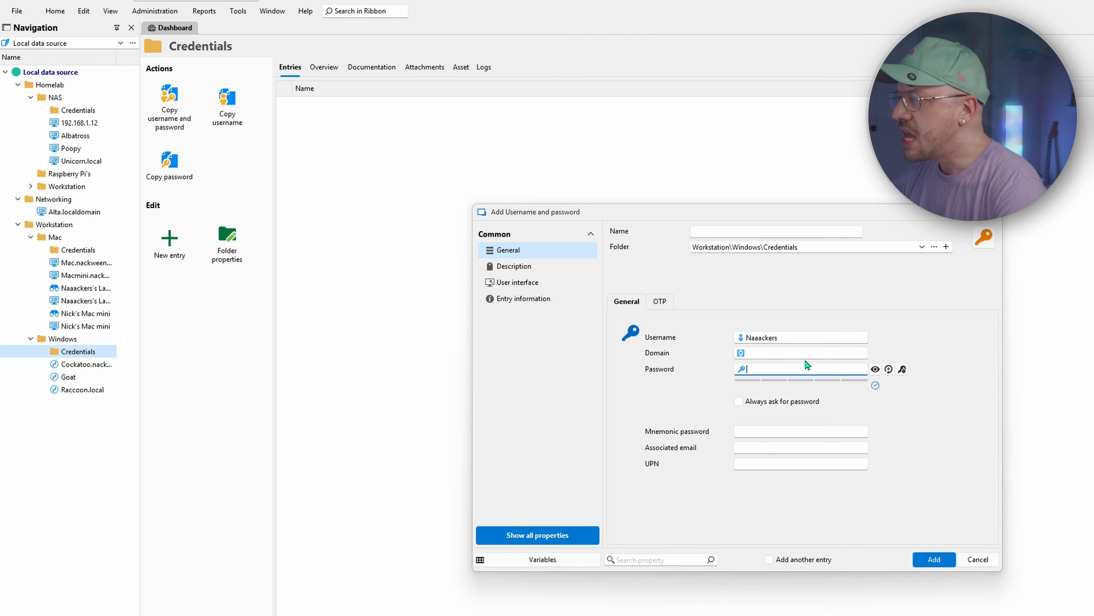
key(ctrl+v)
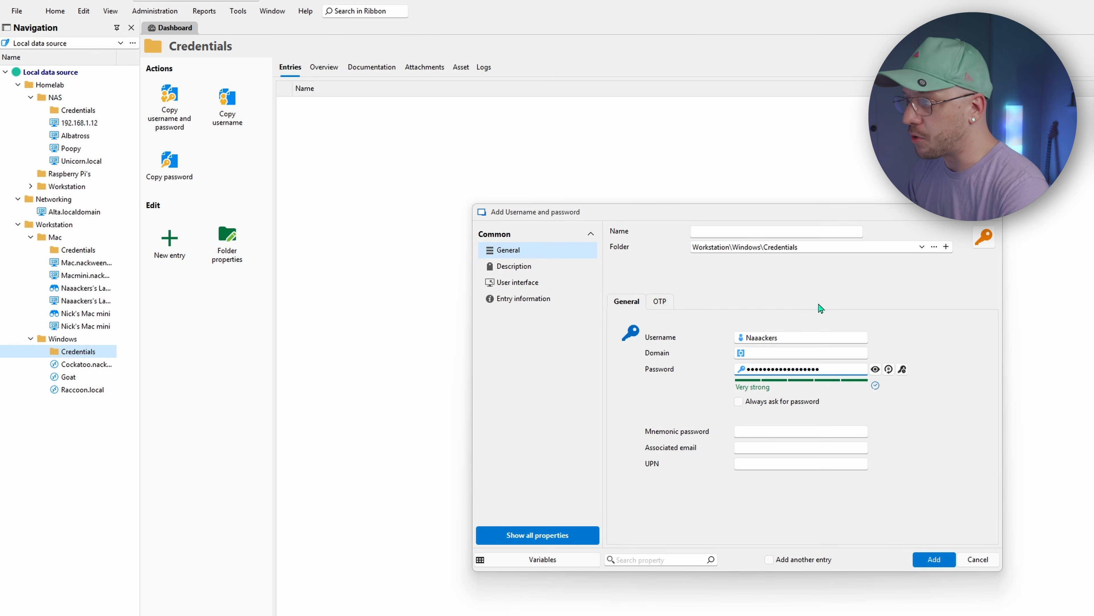
click(660, 302)
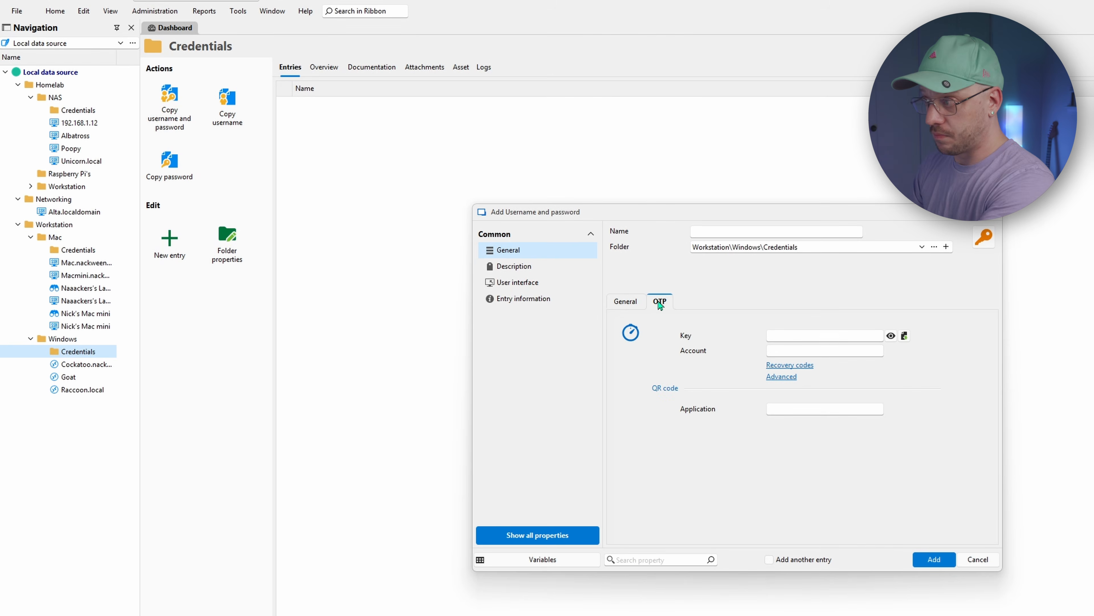
click(615, 305)
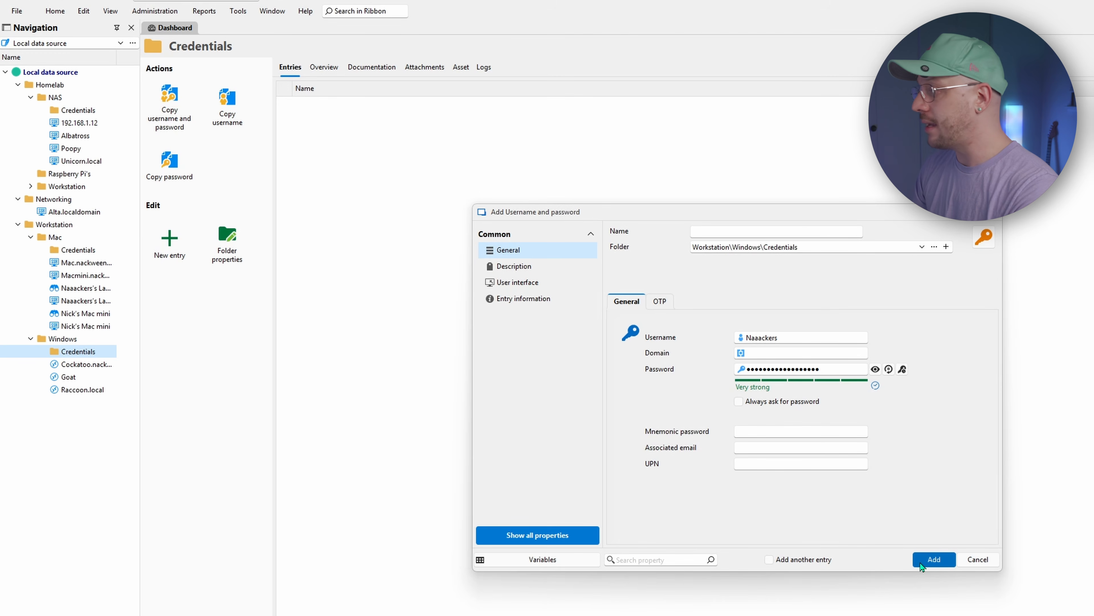
click(934, 560)
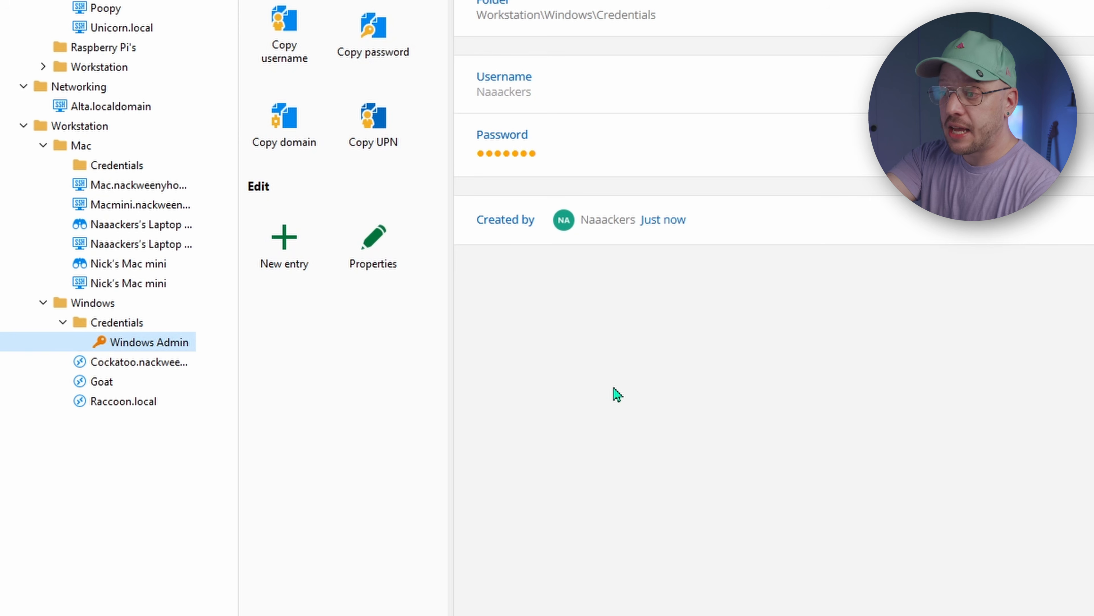
Multi-select Cockatoo, Goat and Raccoon.local and open Batch edit > Change credentials
click(63, 322)
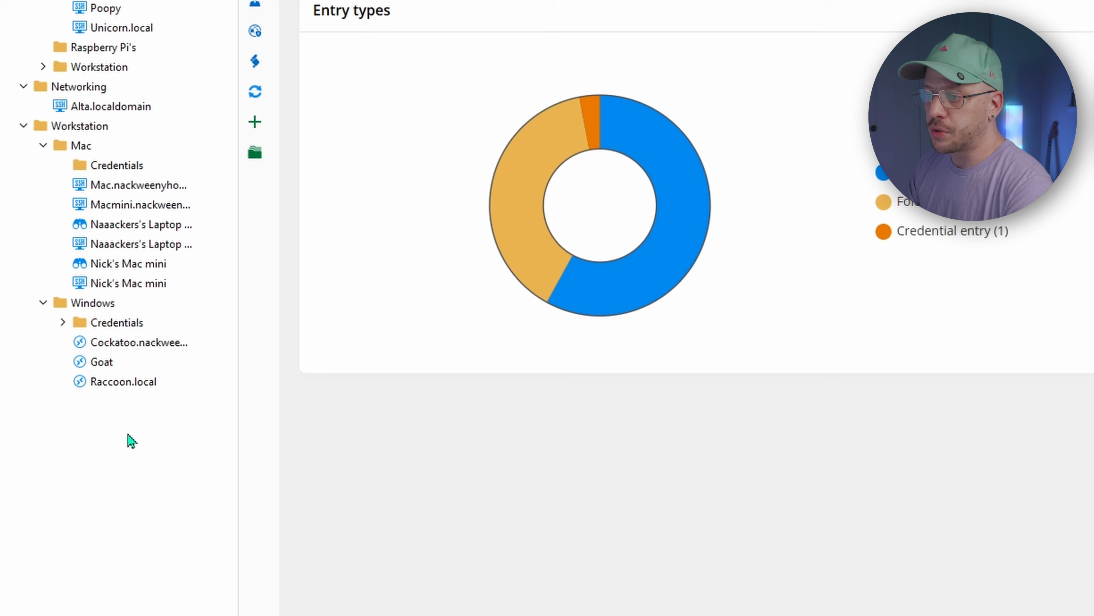
click(105, 346)
ctrl+click(108, 364)
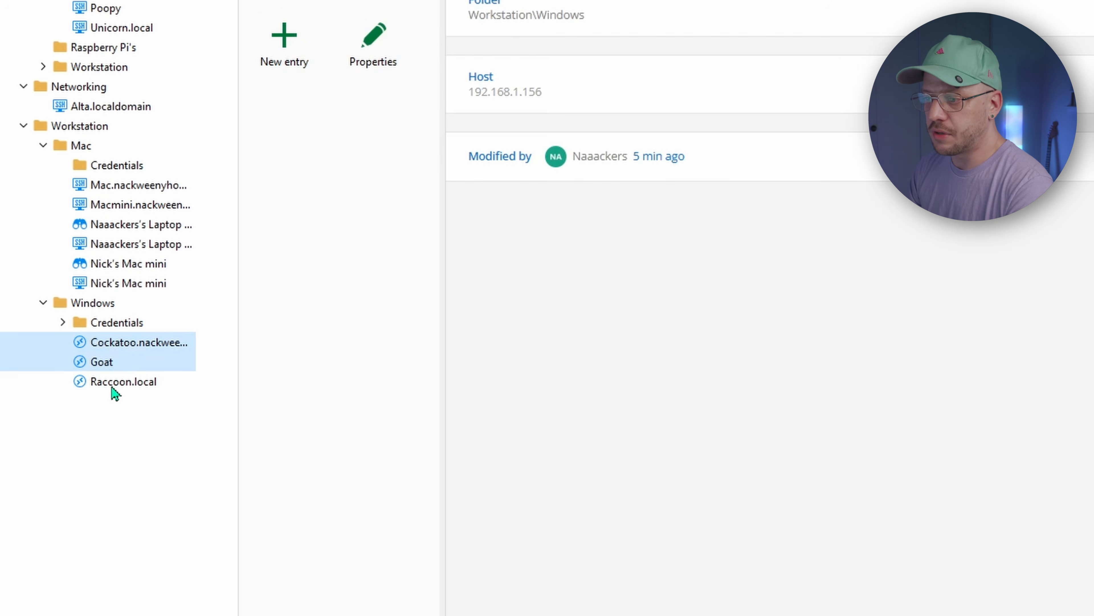
ctrl+click(112, 387)
right_click(111, 370)
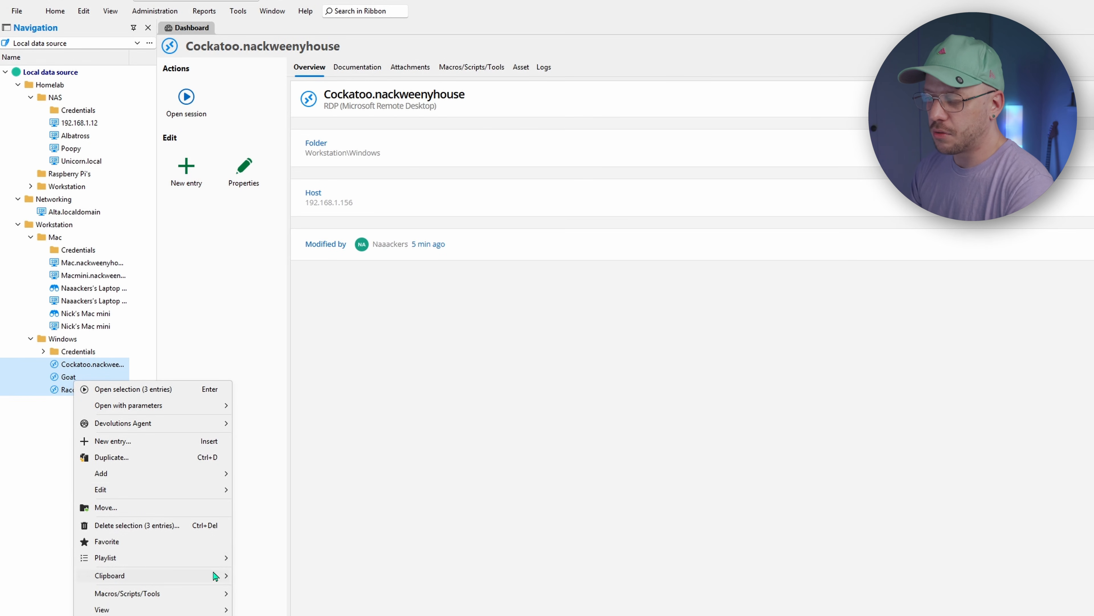
mouse_move(203, 490)
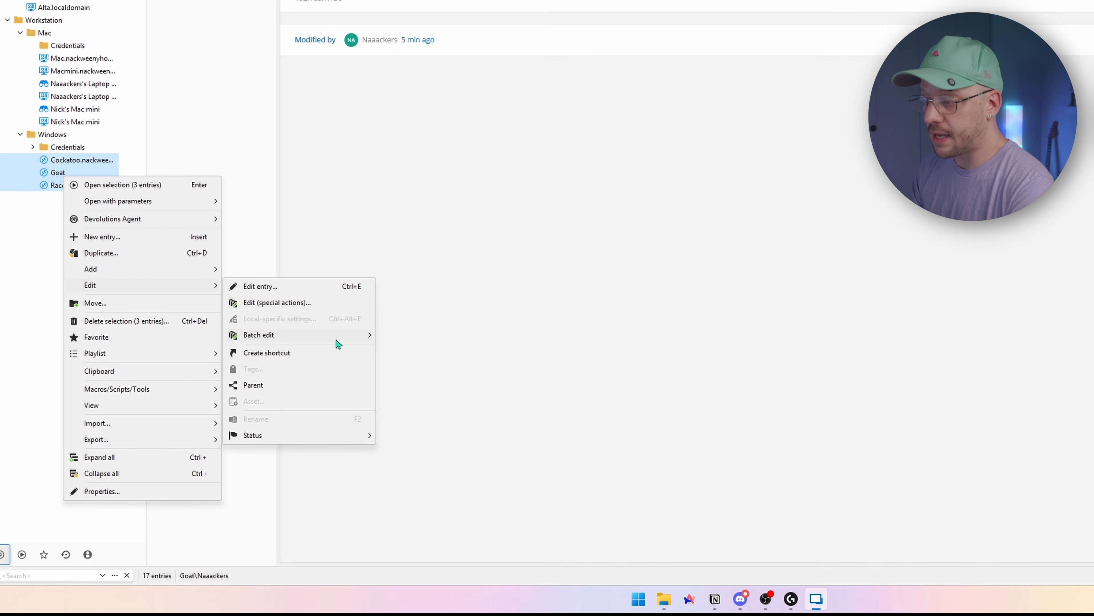
mouse_move(338, 344)
click(456, 353)
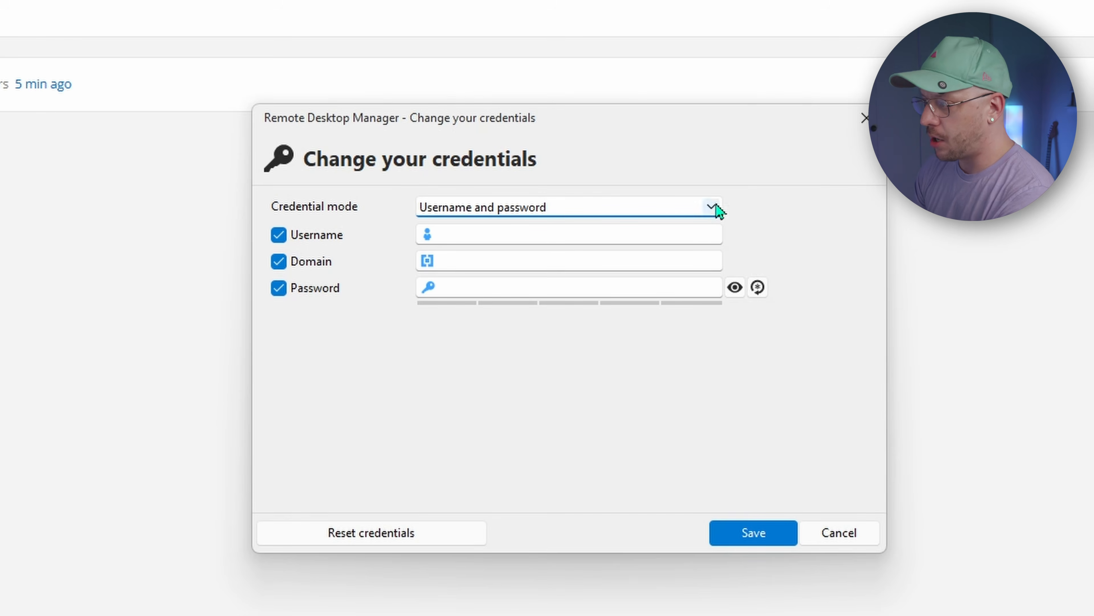
Choose Linked (vault) from the Credential mode dropdown
click(714, 210)
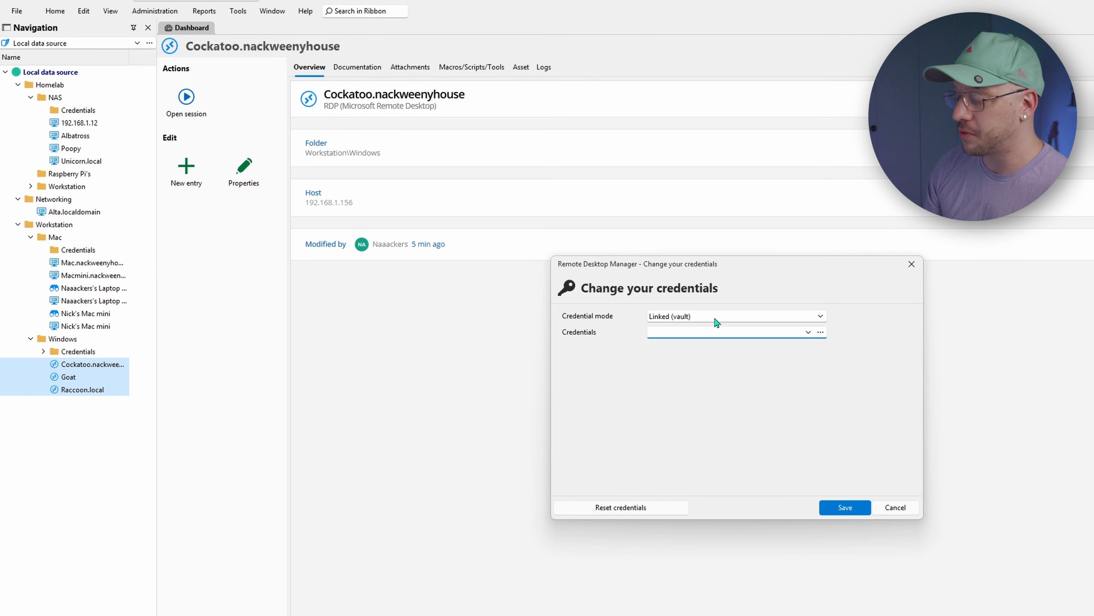
Link Workstation\Windows\Credentials\Windows Admin to all three, save, then select Raccoon.local
click(808, 334)
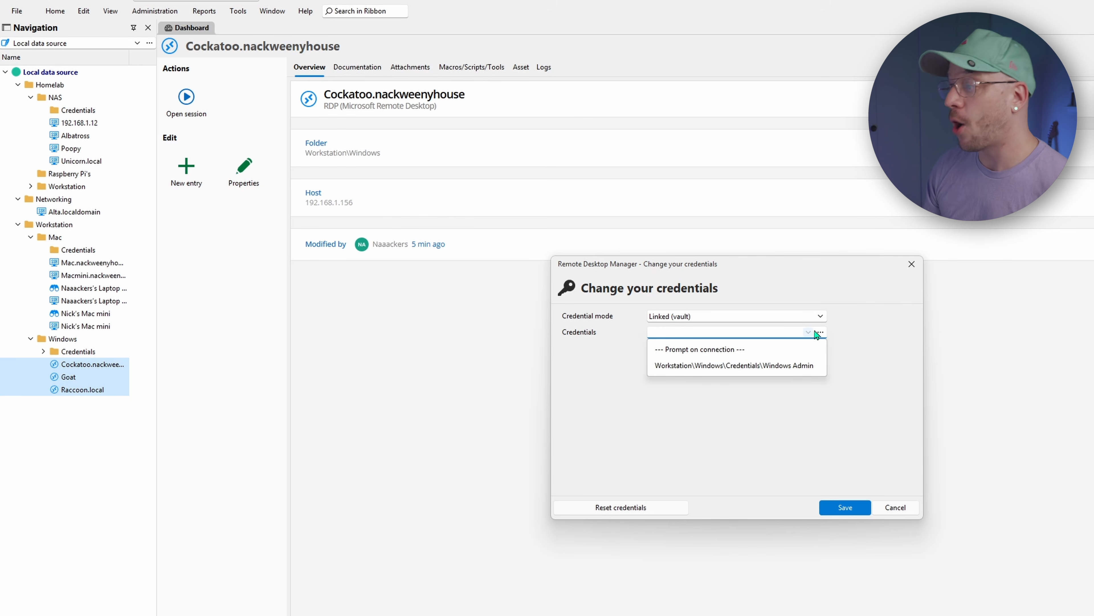
click(751, 370)
click(845, 508)
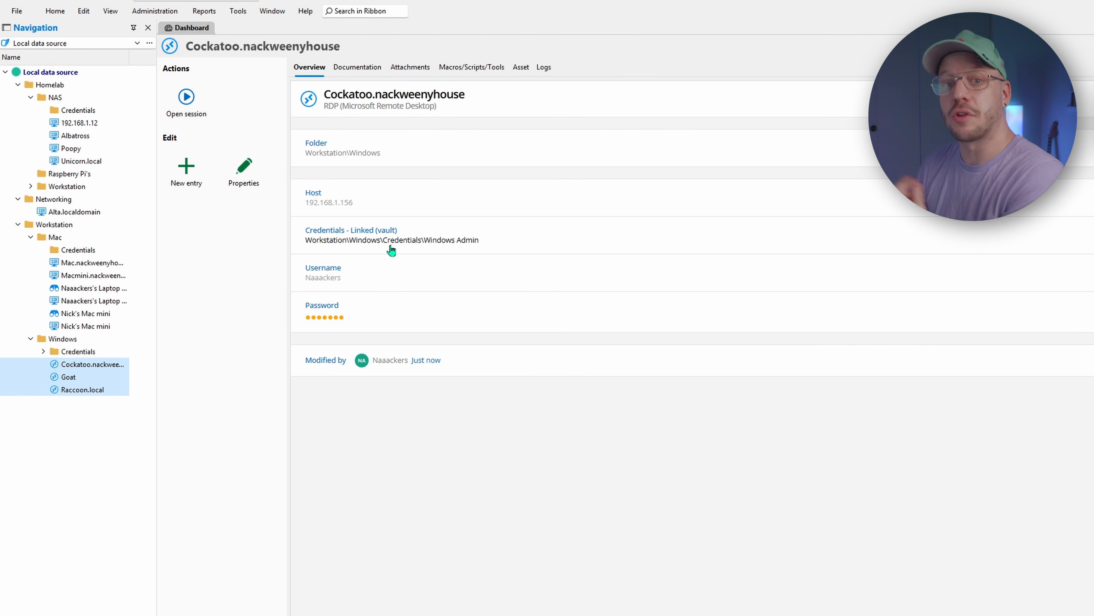
click(101, 390)
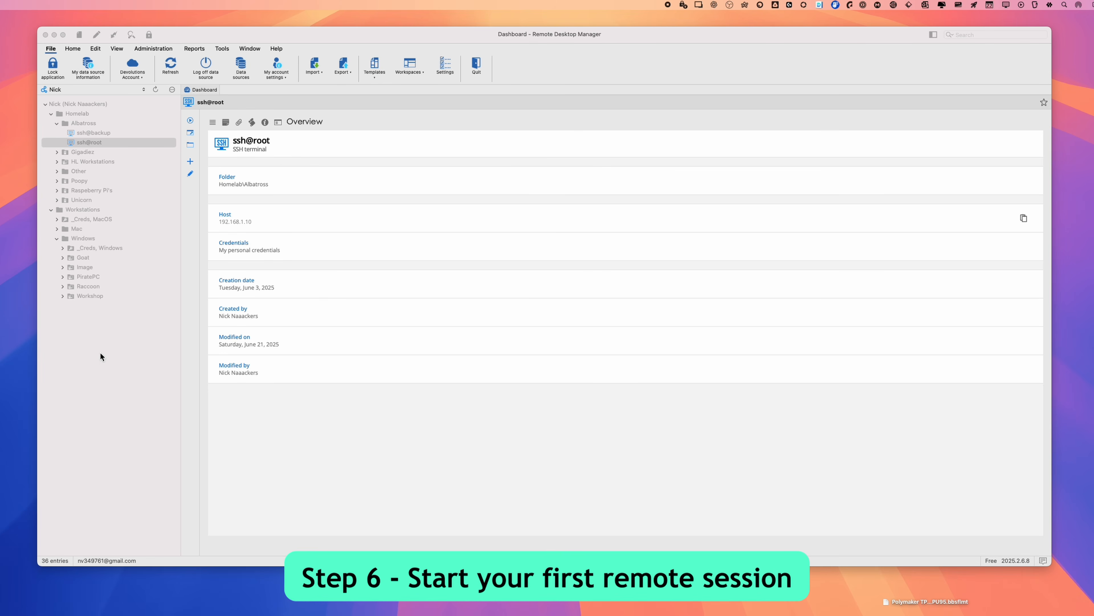
Check the data source list without switching, then show the ssh@backup entry's details
click(114, 260)
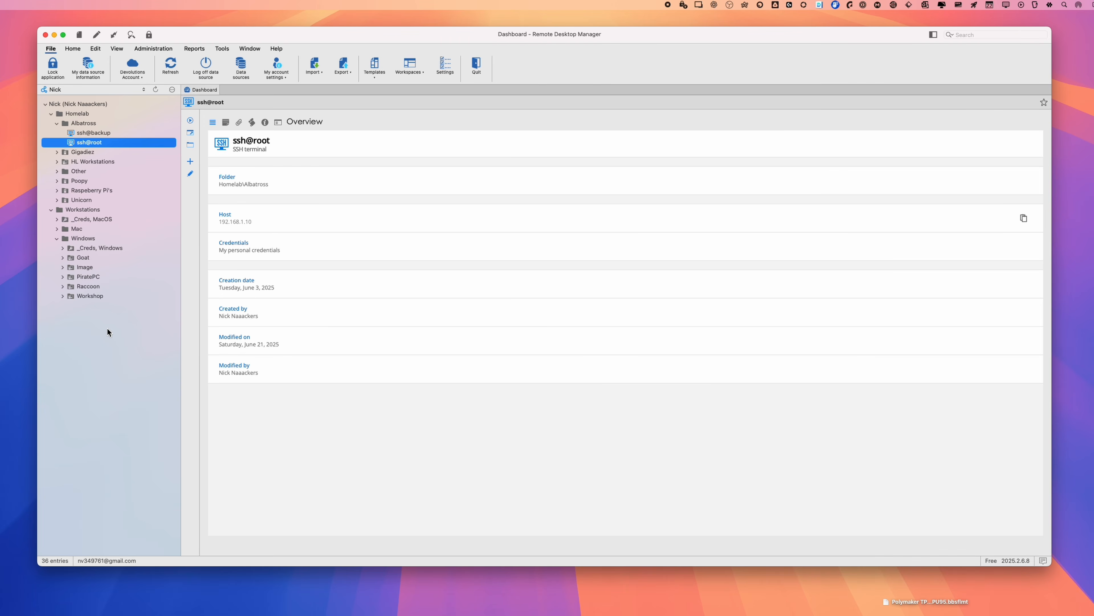
click(145, 89)
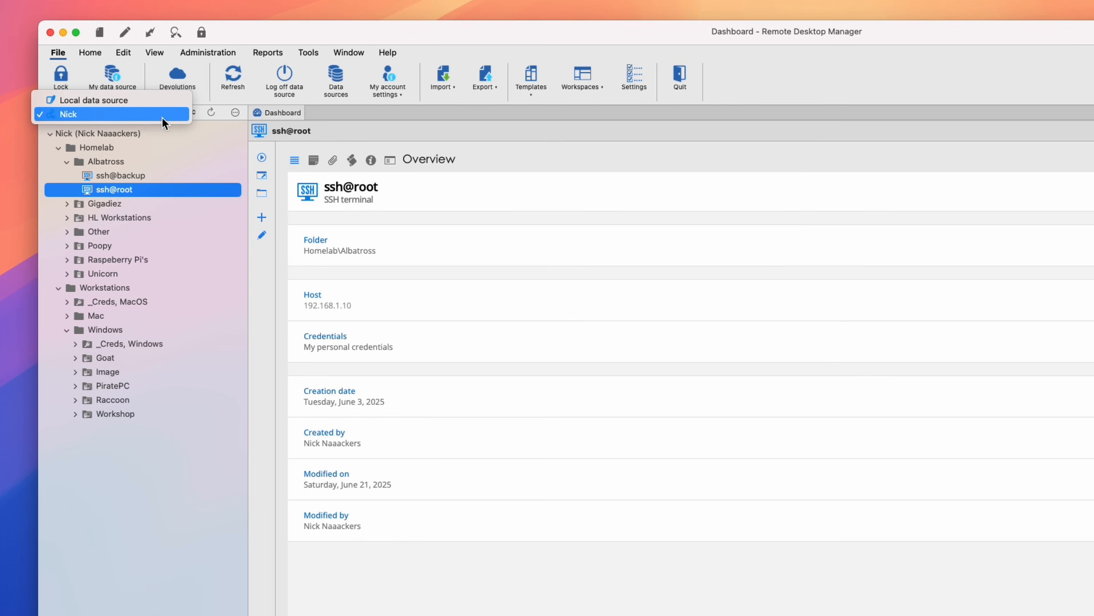
click(144, 540)
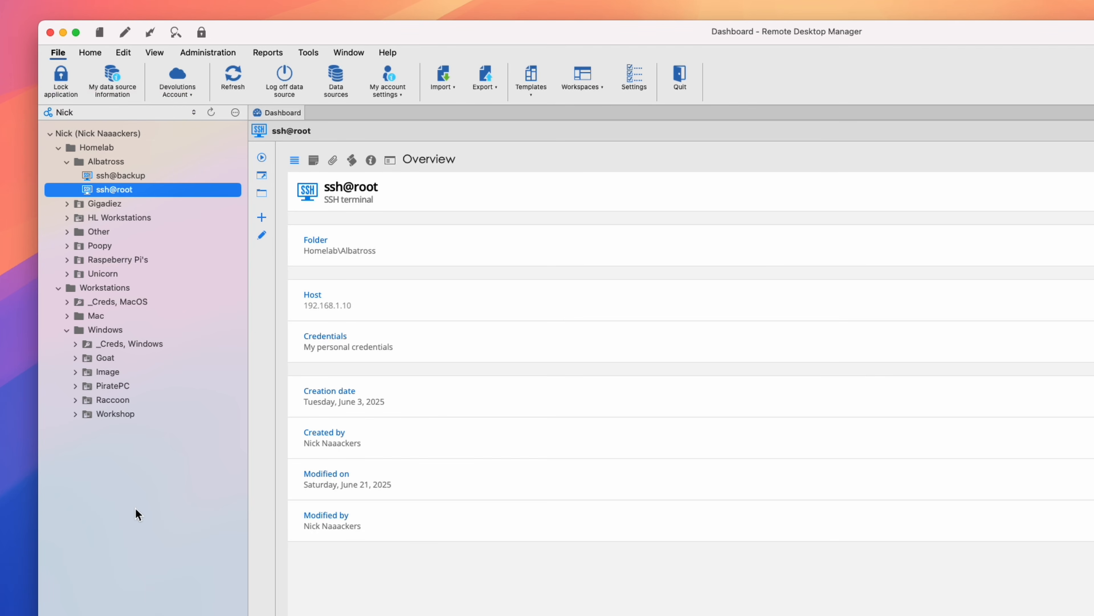
click(154, 177)
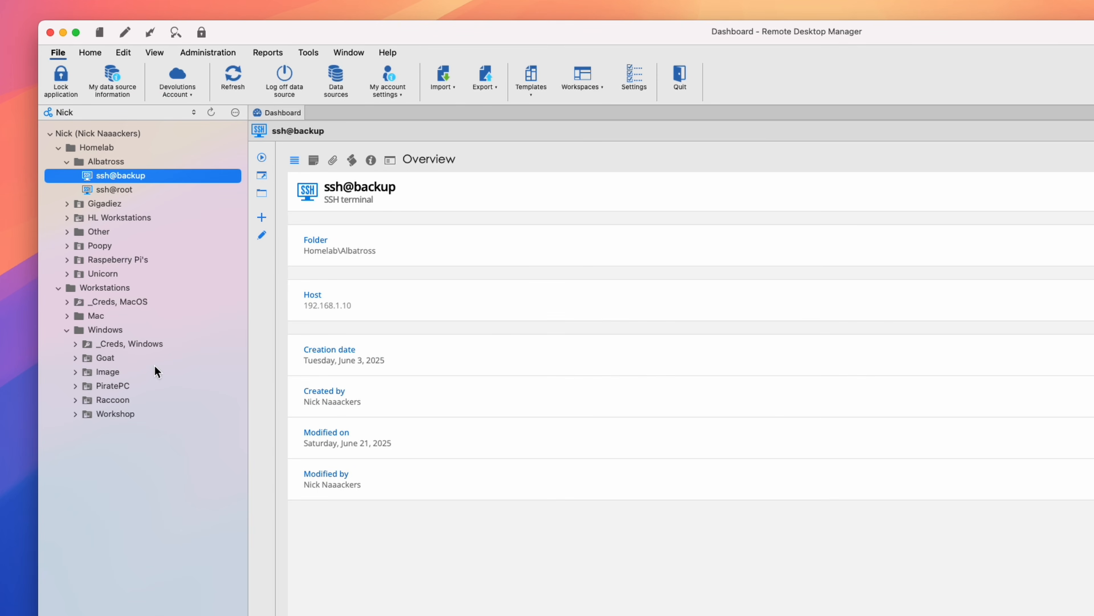
Expand the Goat, Raccoon and Mac folders to reveal their machines
click(77, 360)
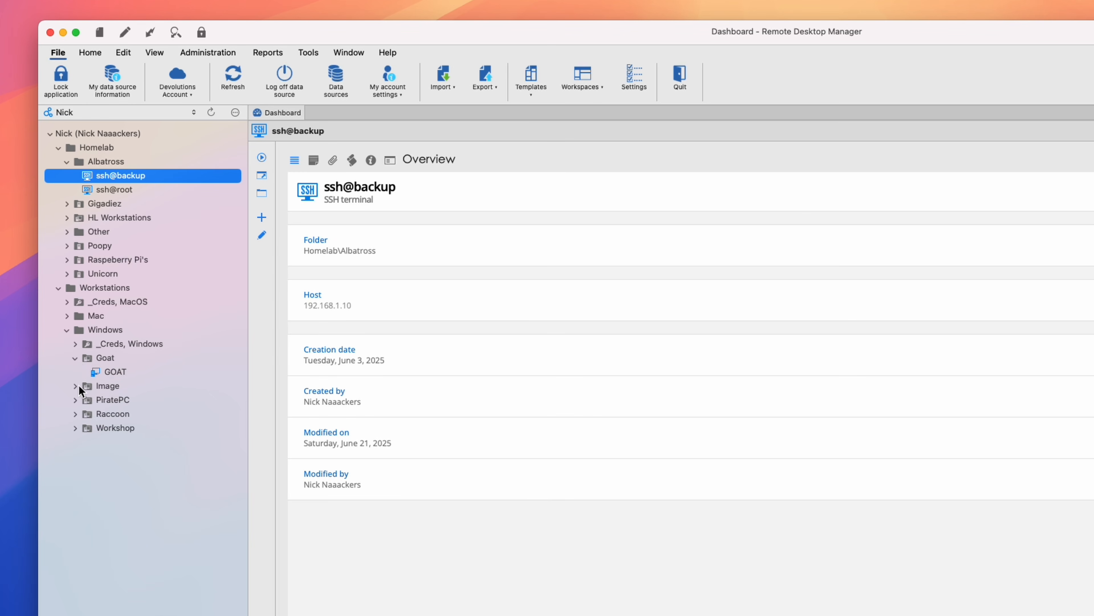
click(77, 415)
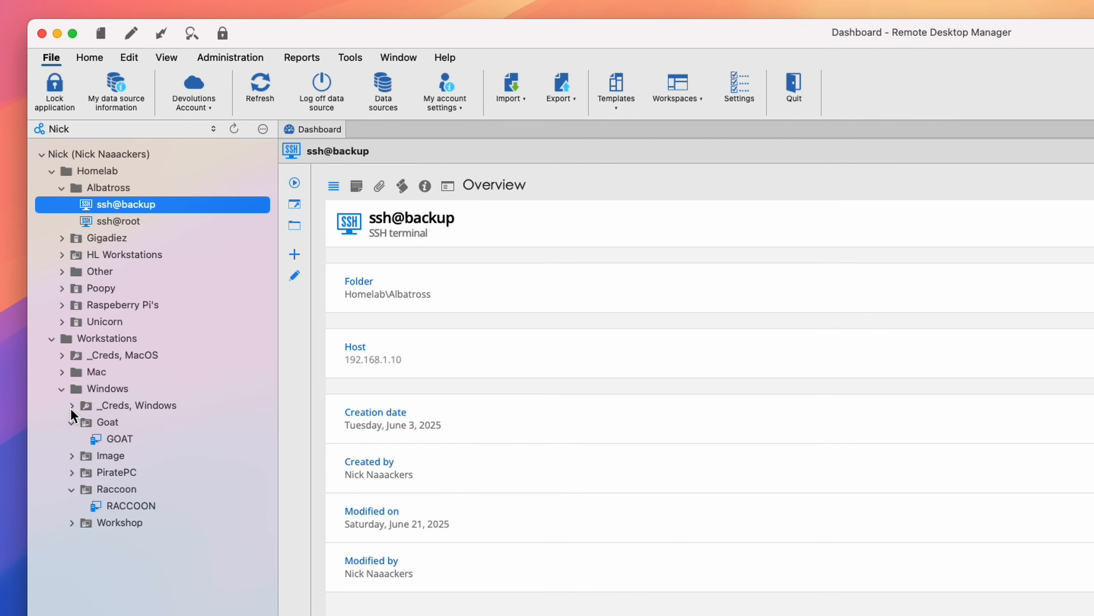
click(71, 406)
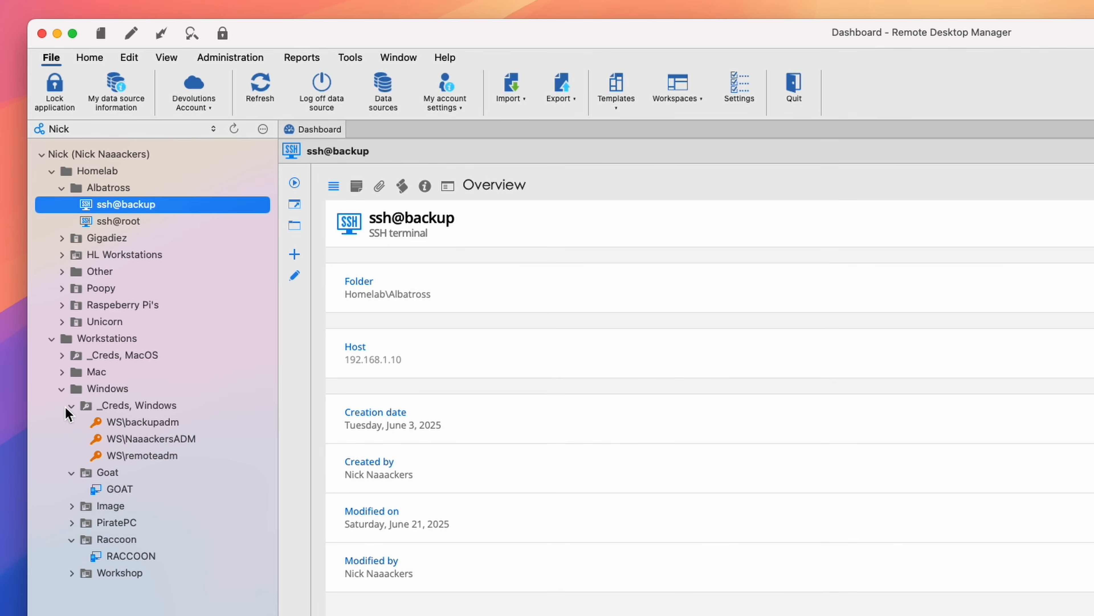
click(71, 406)
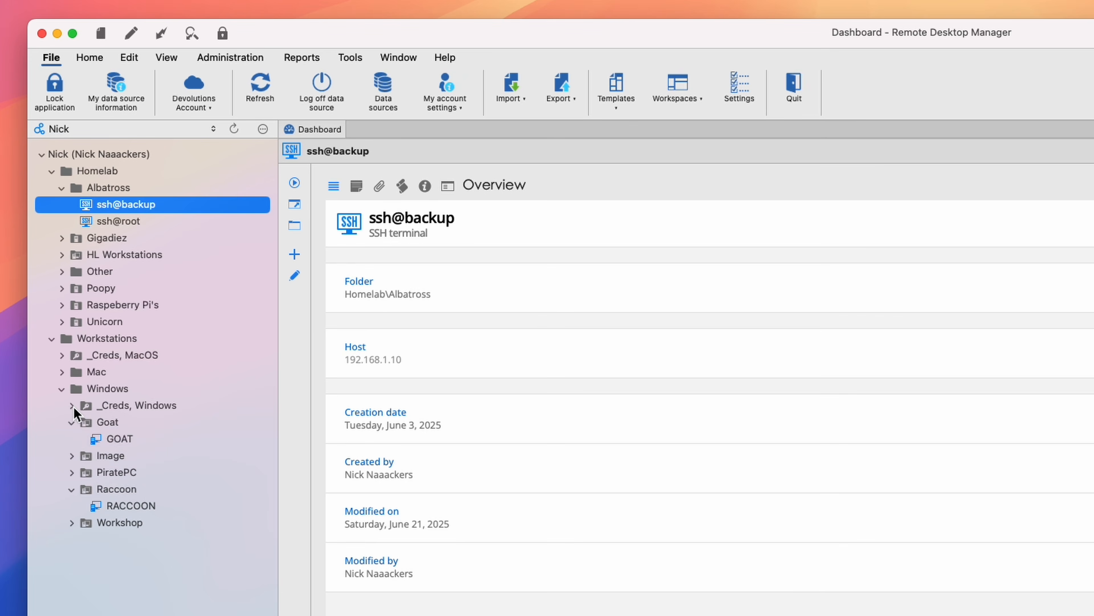
click(62, 372)
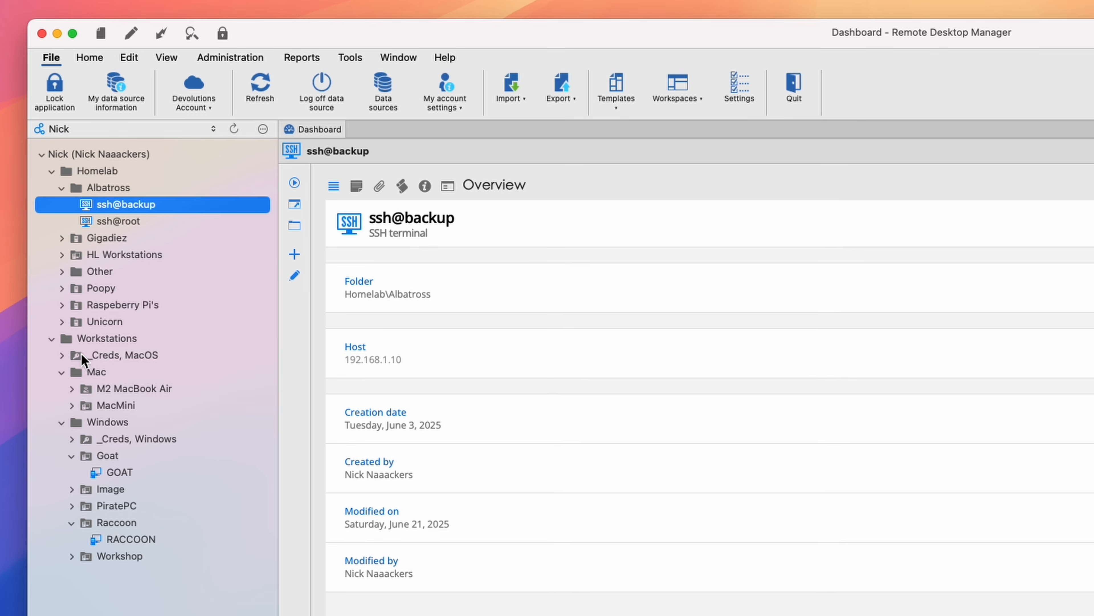
click(62, 356)
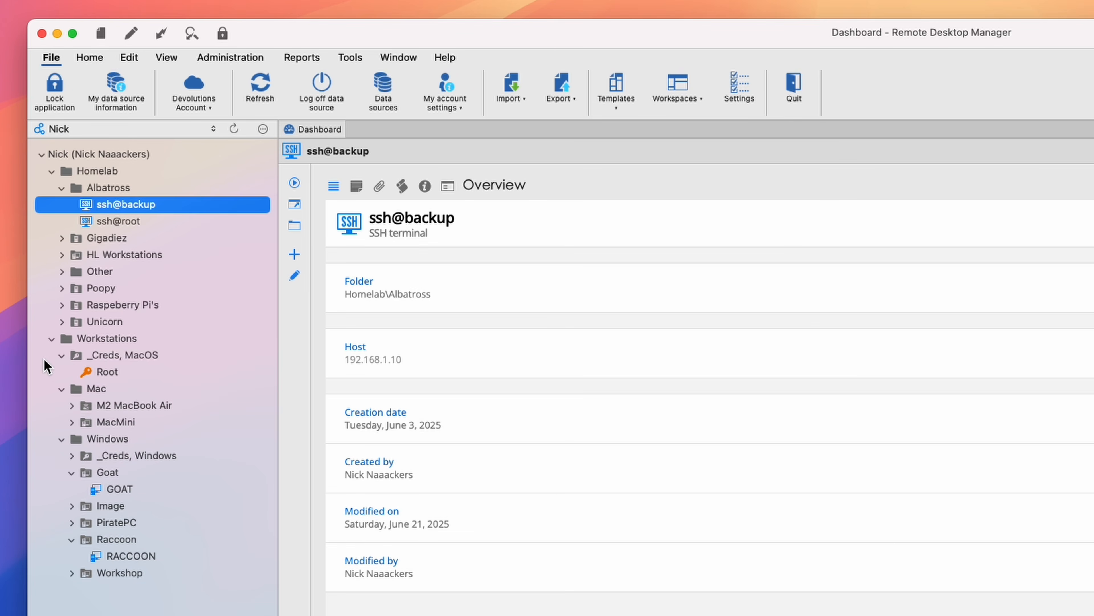
click(64, 356)
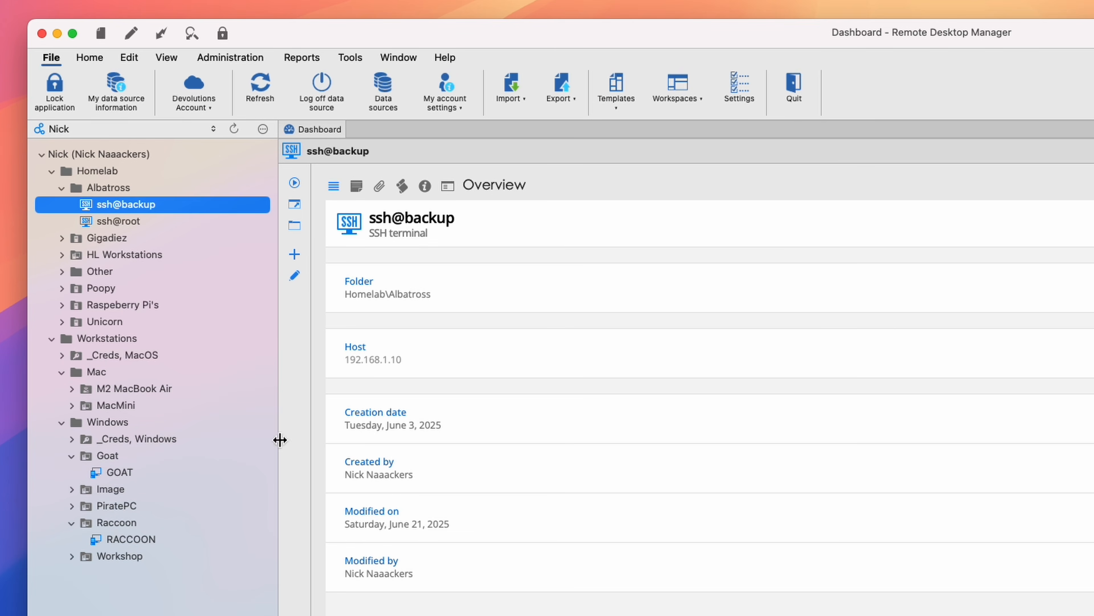
Connect to GOAT using the Windows workstation vault credential
click(121, 473)
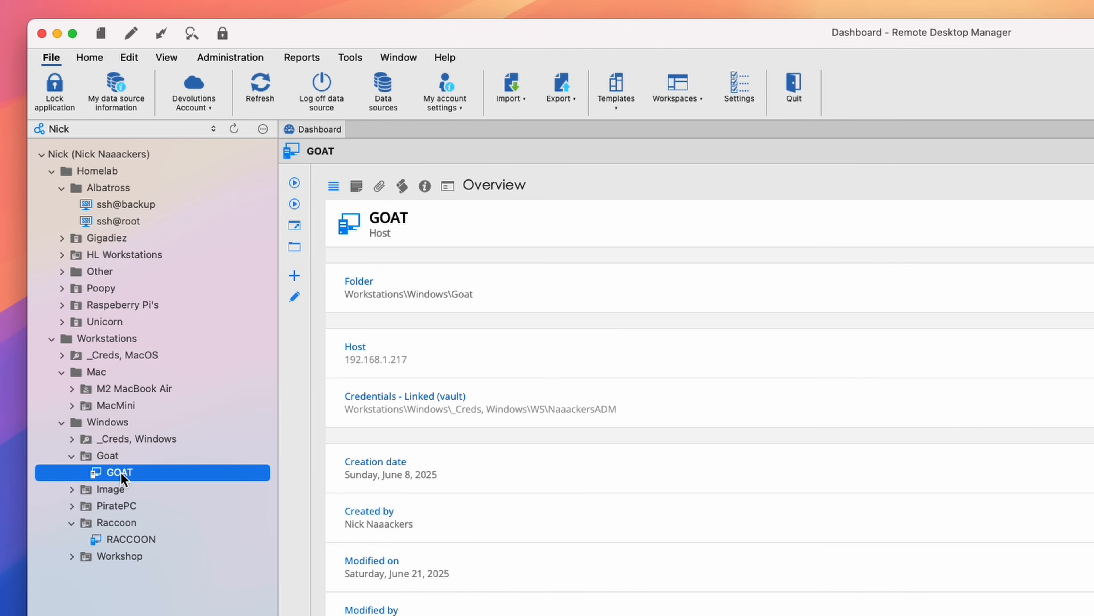
double_click(120, 473)
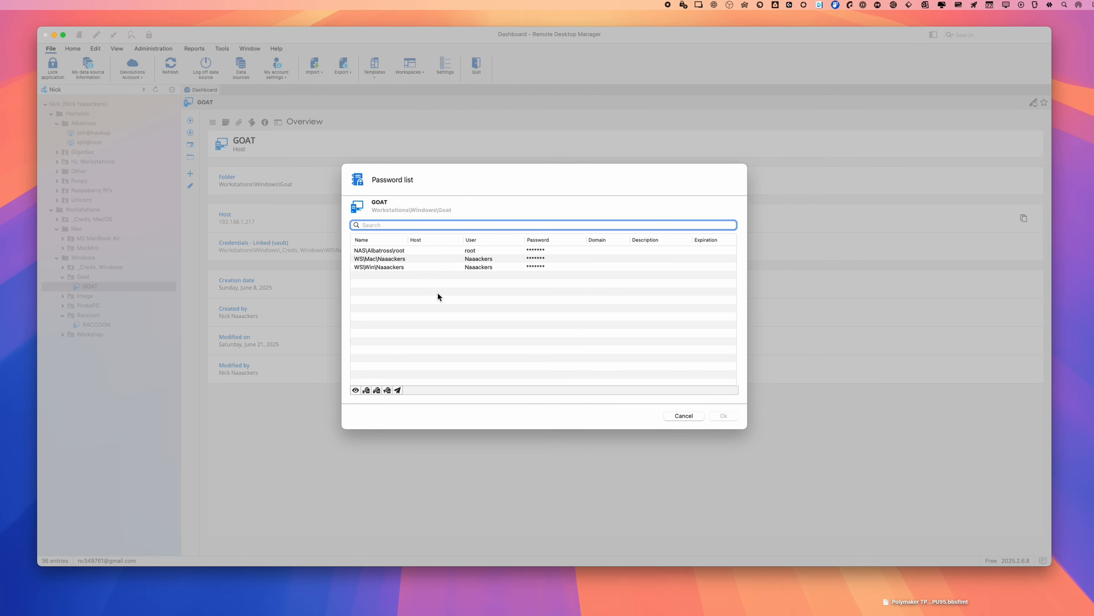
click(393, 267)
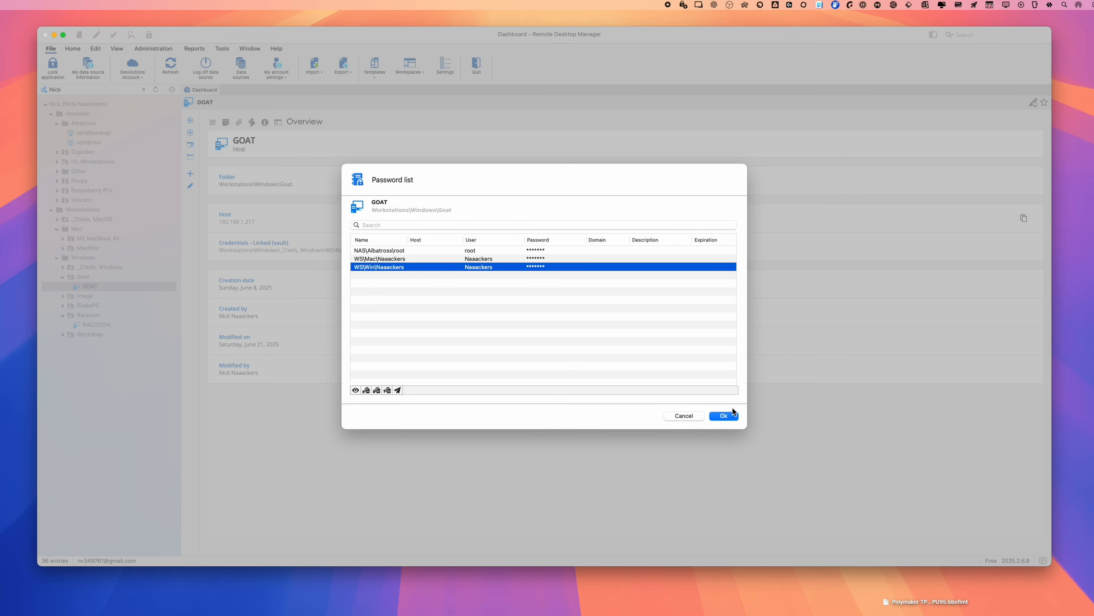
click(726, 417)
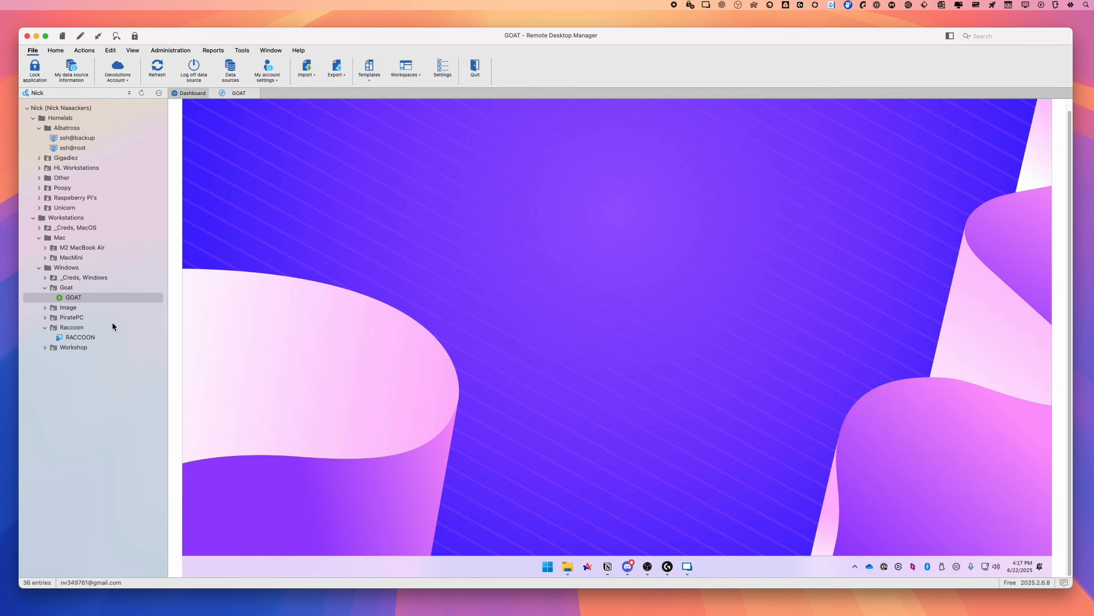
Connect to RACCOON and reselect its entry
click(90, 338)
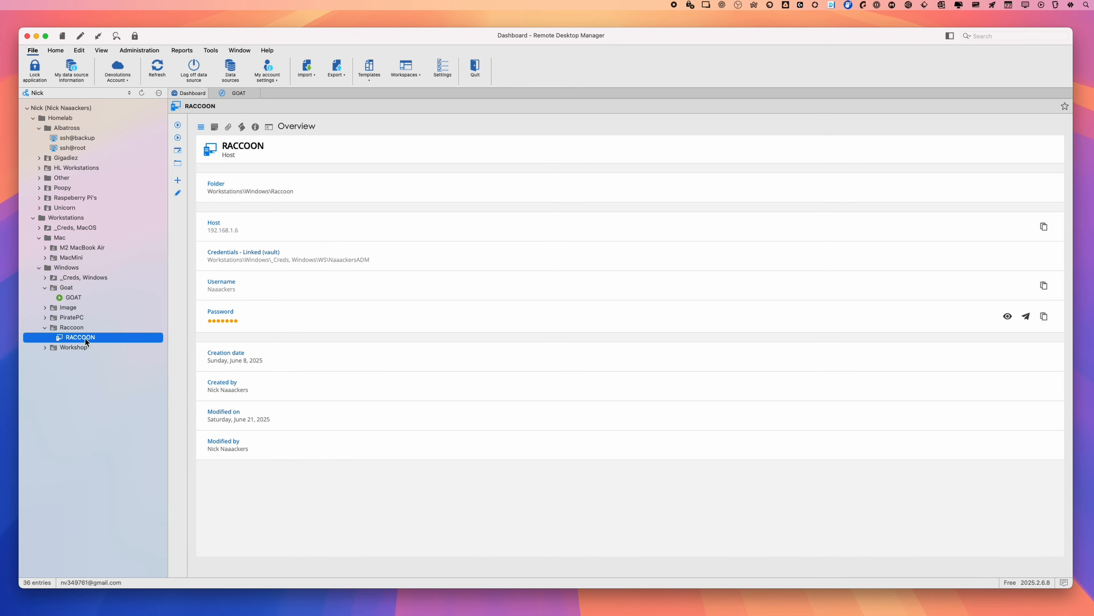
double_click(85, 337)
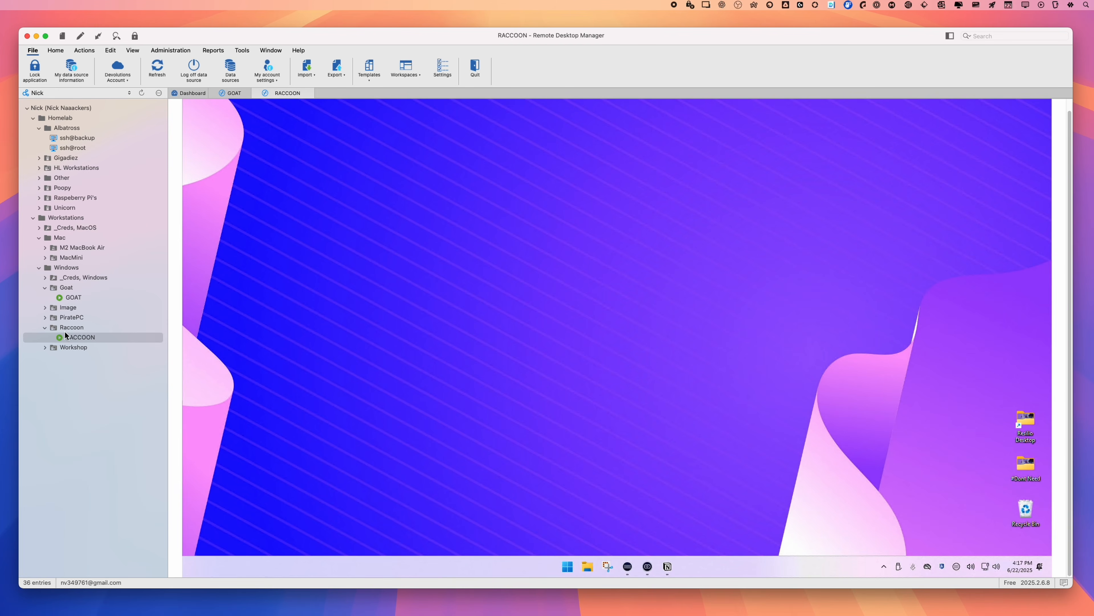
click(75, 298)
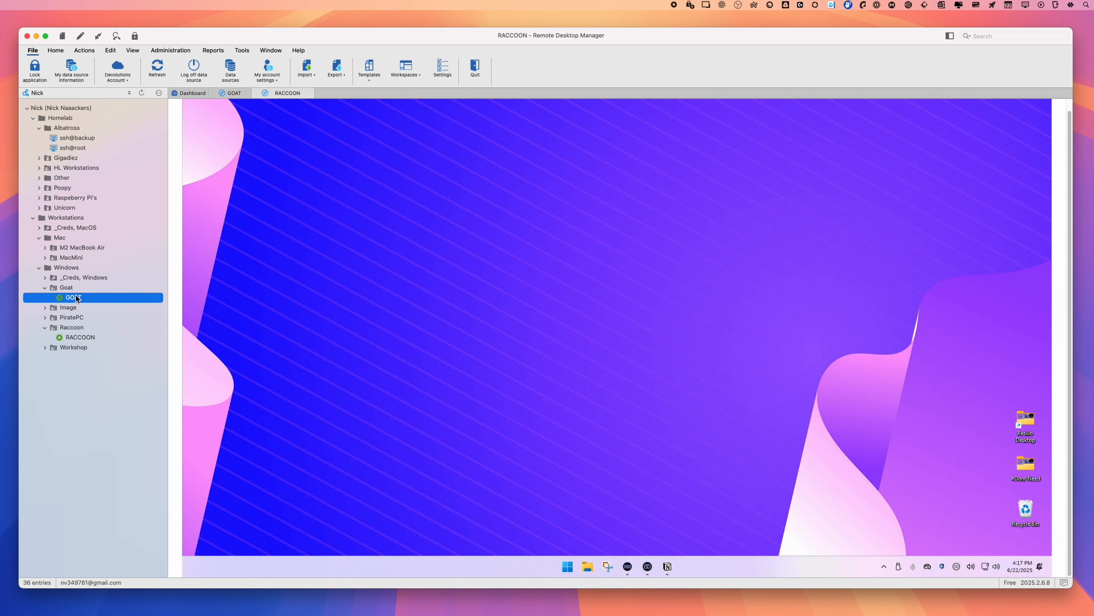
click(80, 337)
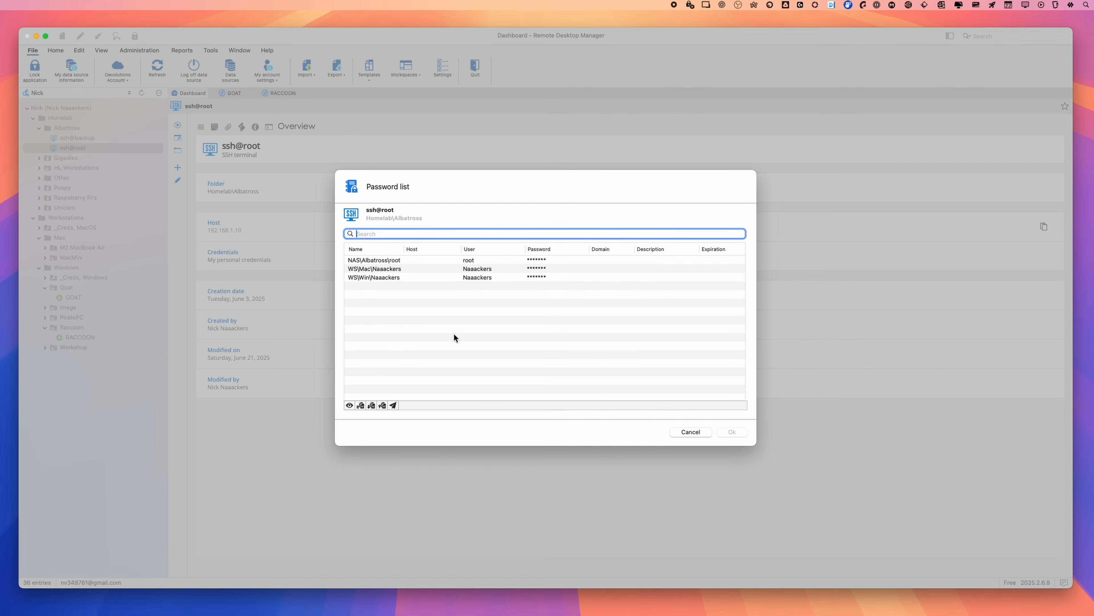
Open the ssh@root terminal with the NAS\Albatross\root credential
click(387, 261)
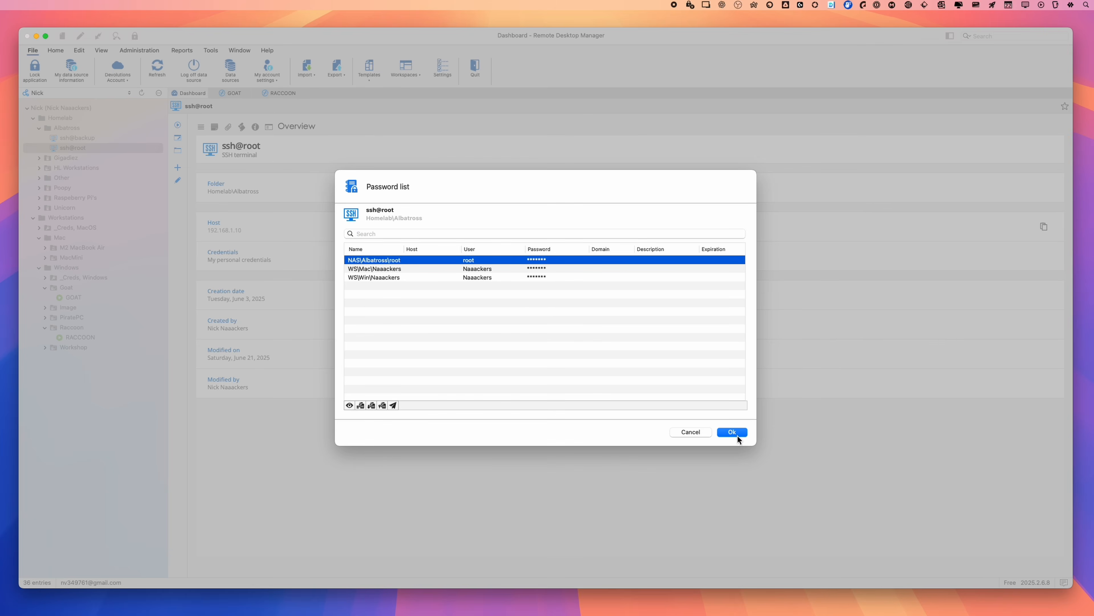
click(733, 433)
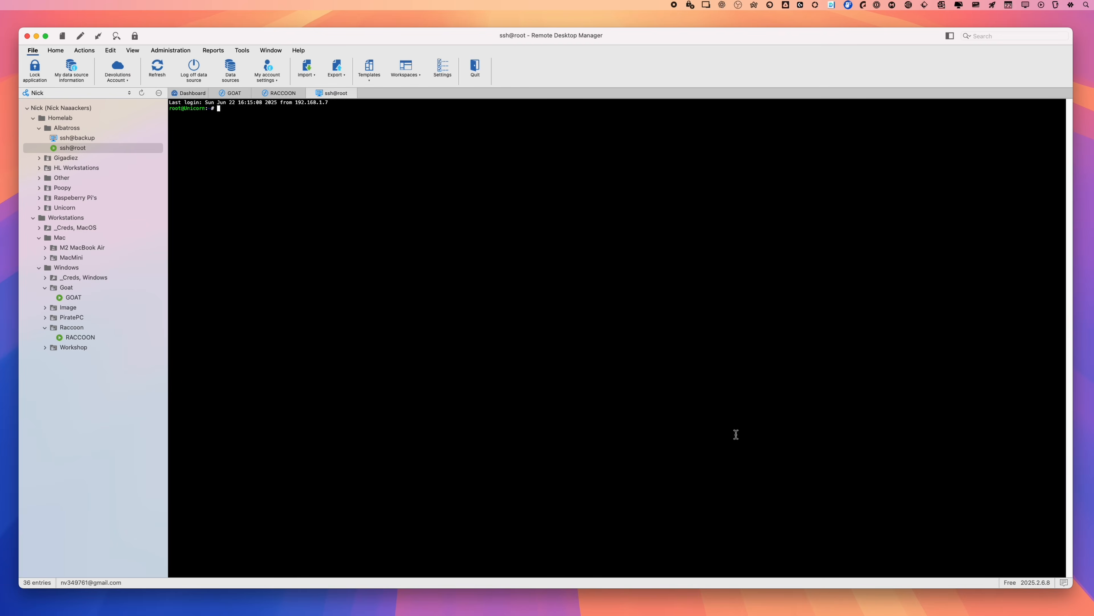
click(285, 93)
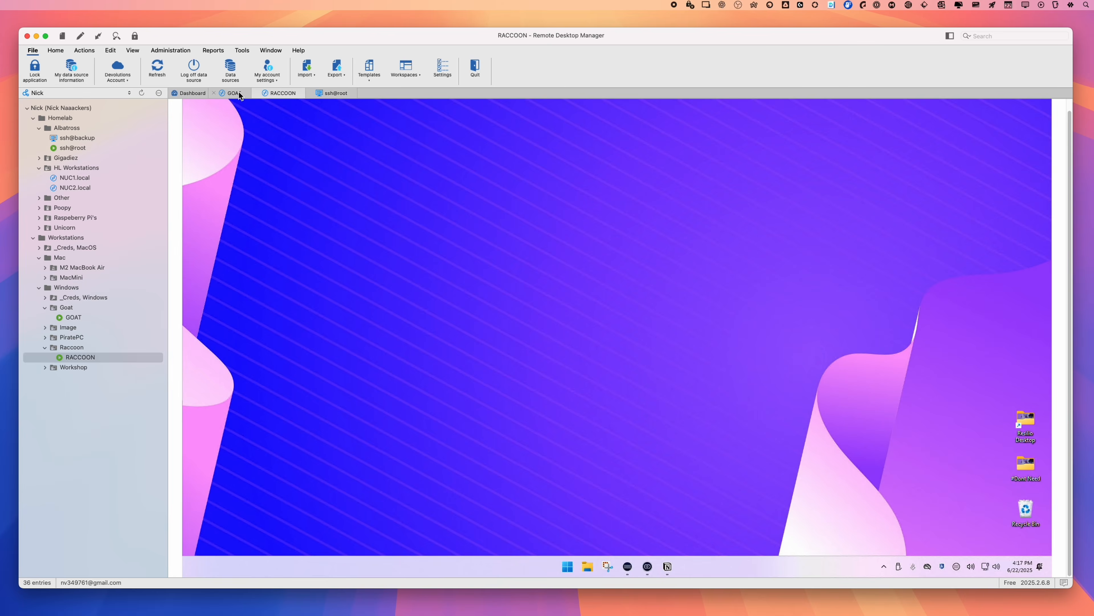
click(335, 95)
Dock the ssh@root terminal on the right, float it, then return it to a tab
drag(340, 100, 780, 558)
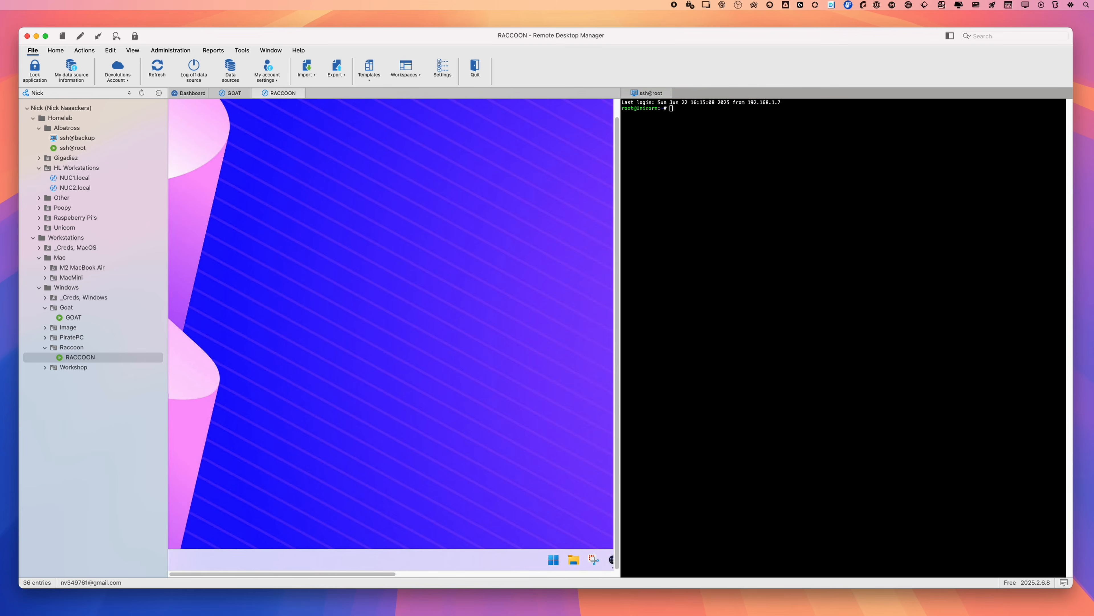
click(668, 102)
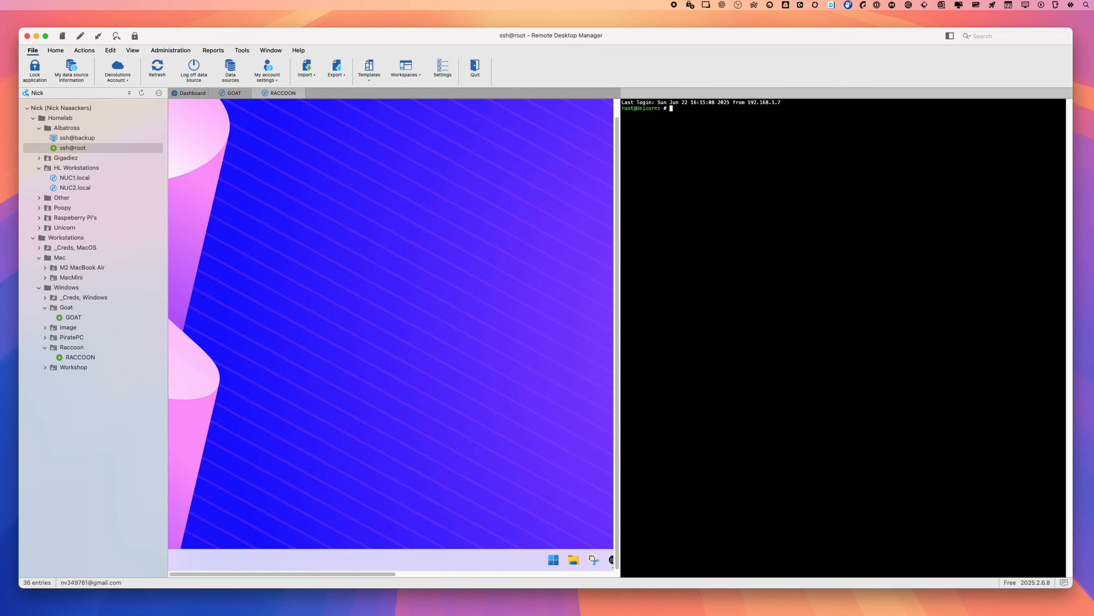
drag(646, 93, 941, 63)
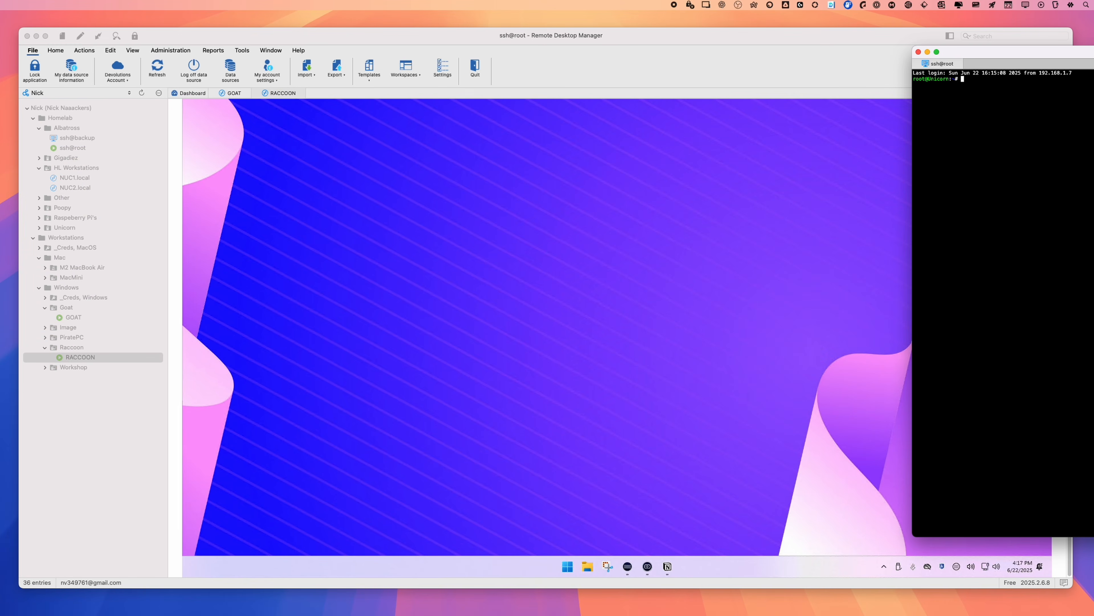
click(600, 50)
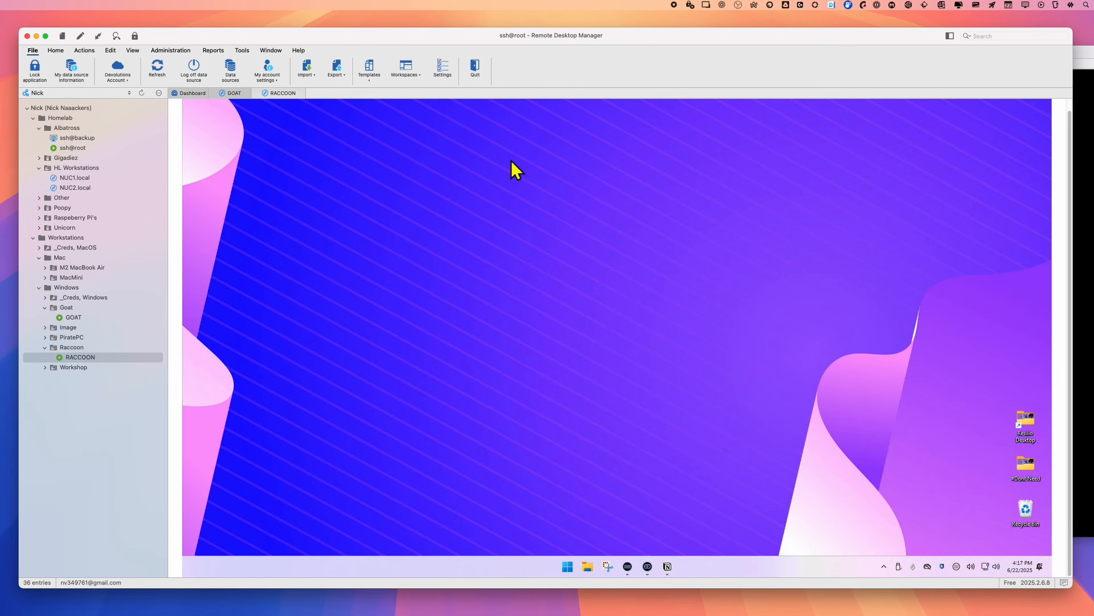
drag(631, 43, 434, 67)
drag(1092, 63, 506, 144)
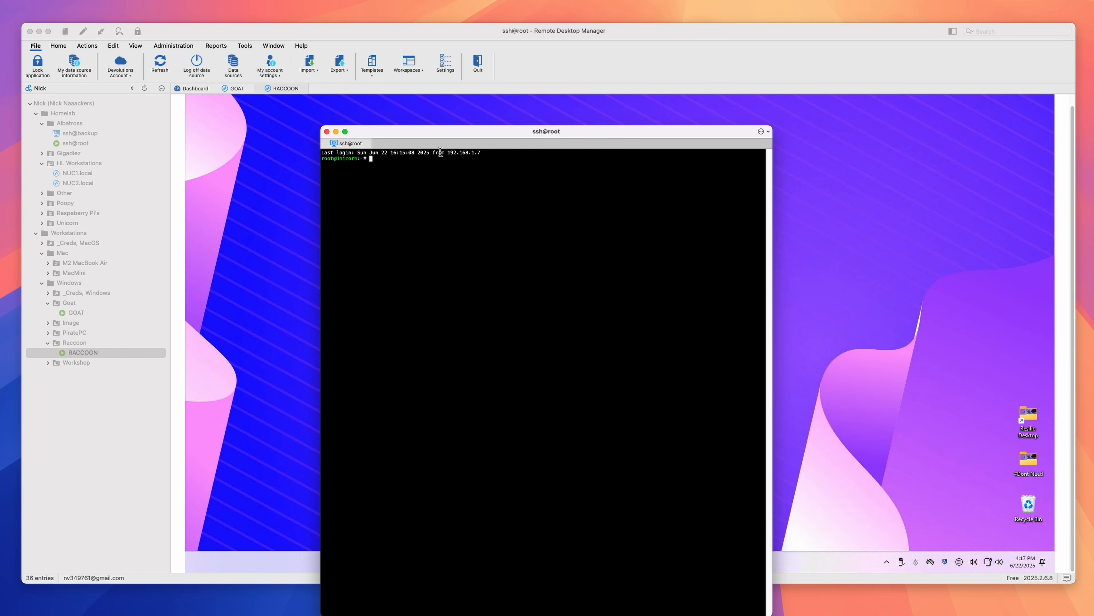
drag(392, 129, 510, 408)
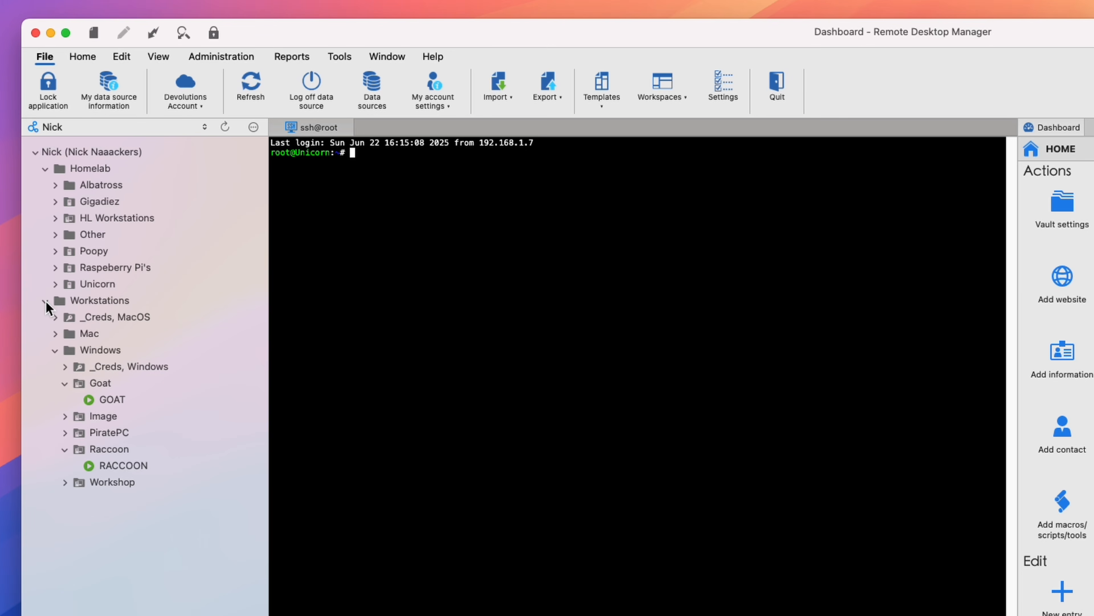
Expand Mac > M2 MacBook Air and select the Apple Remote Desktop laptop entry
click(66, 433)
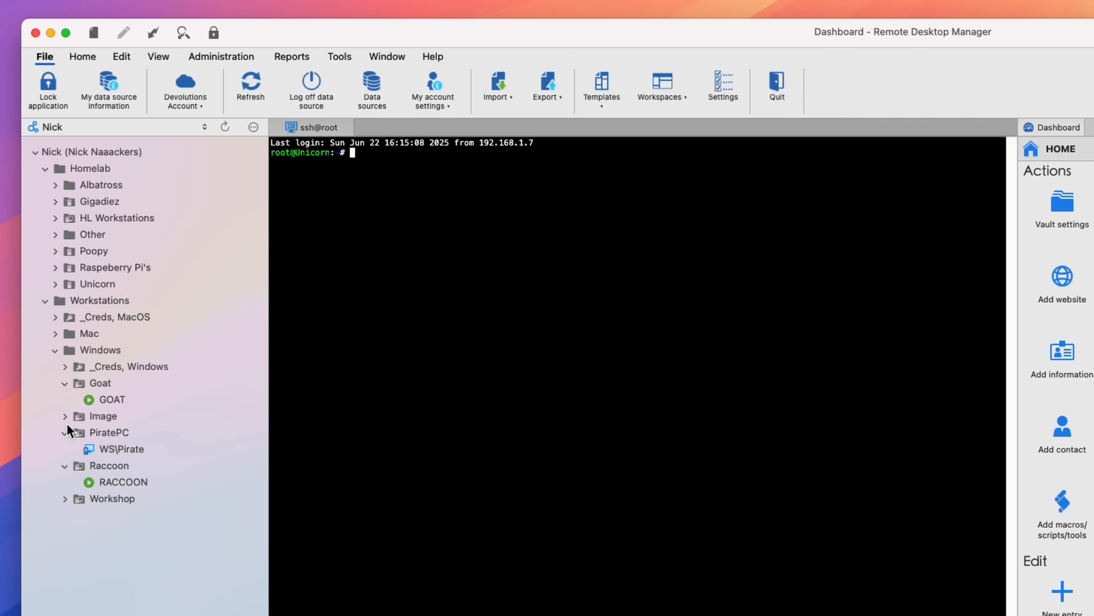
click(66, 433)
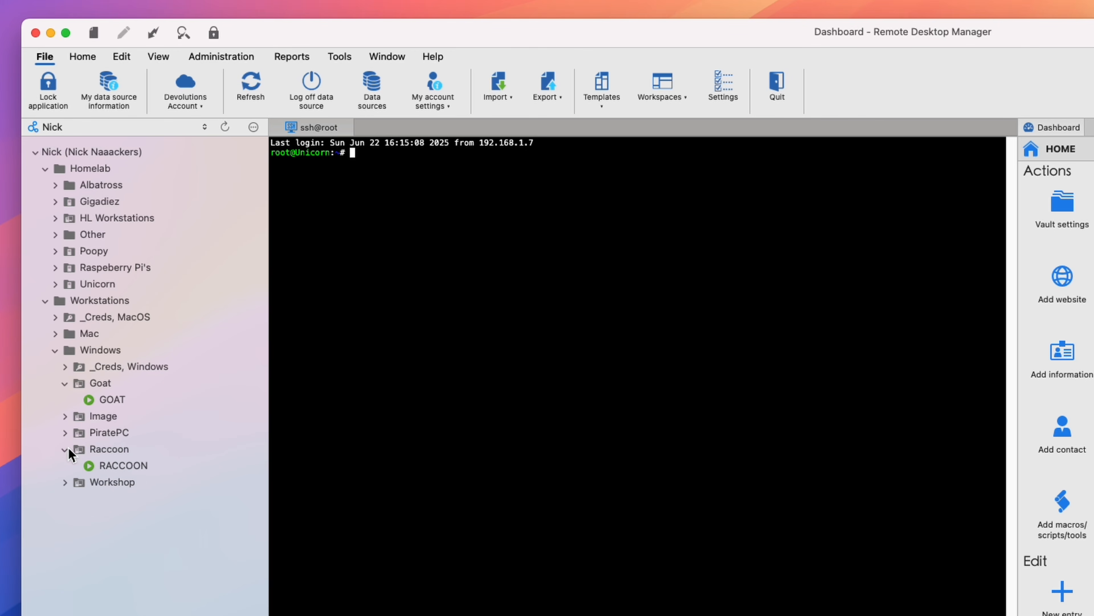
click(176, 351)
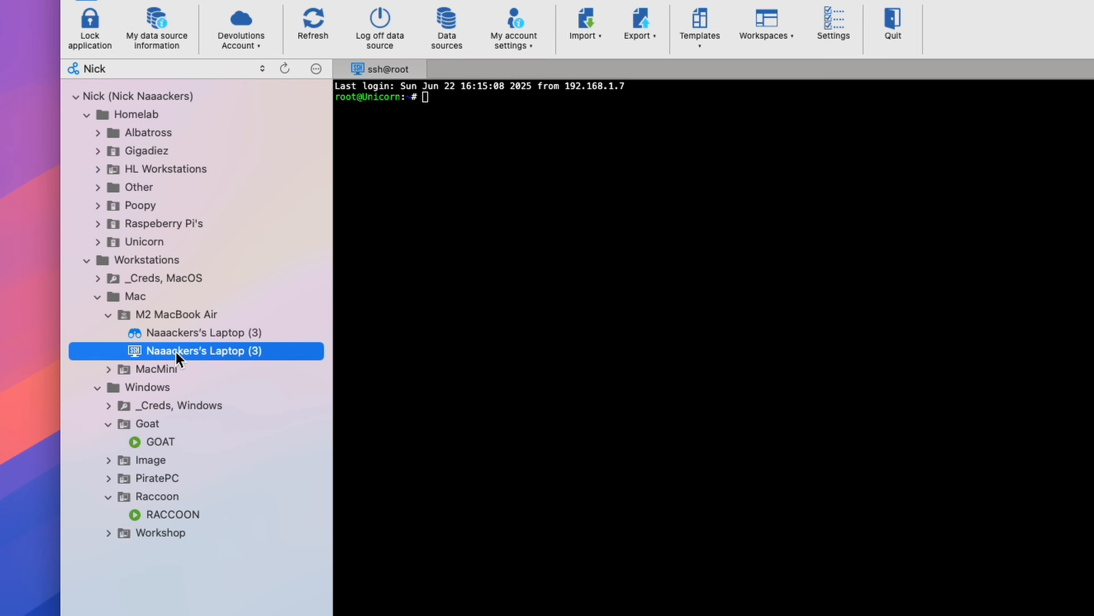
click(194, 334)
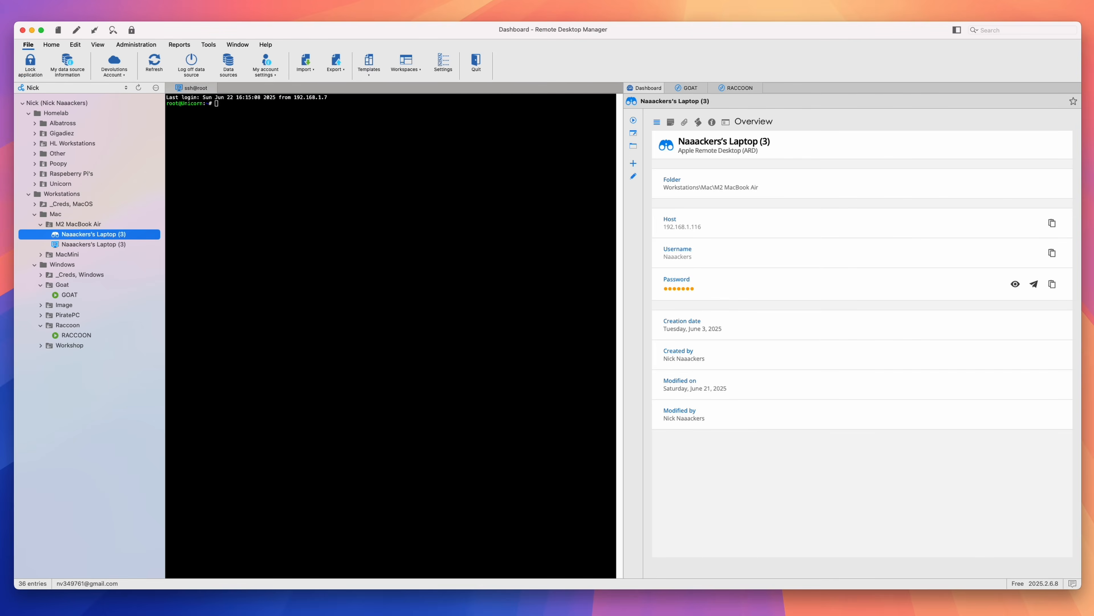
Start High Performance screen sharing with 1 Virtual Display and reposition the session window
click(474, 303)
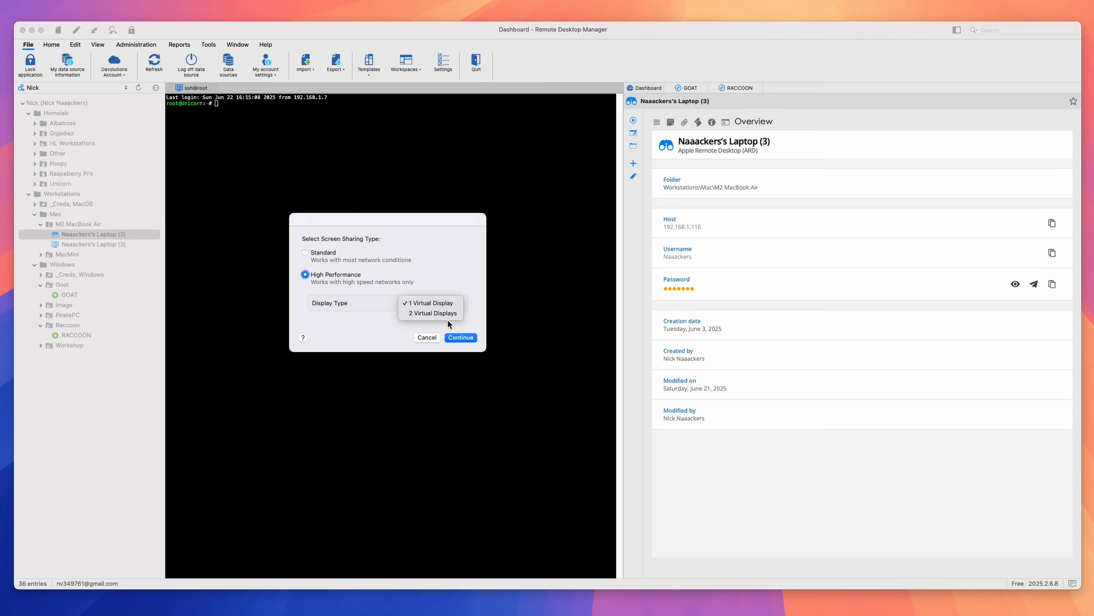
click(449, 304)
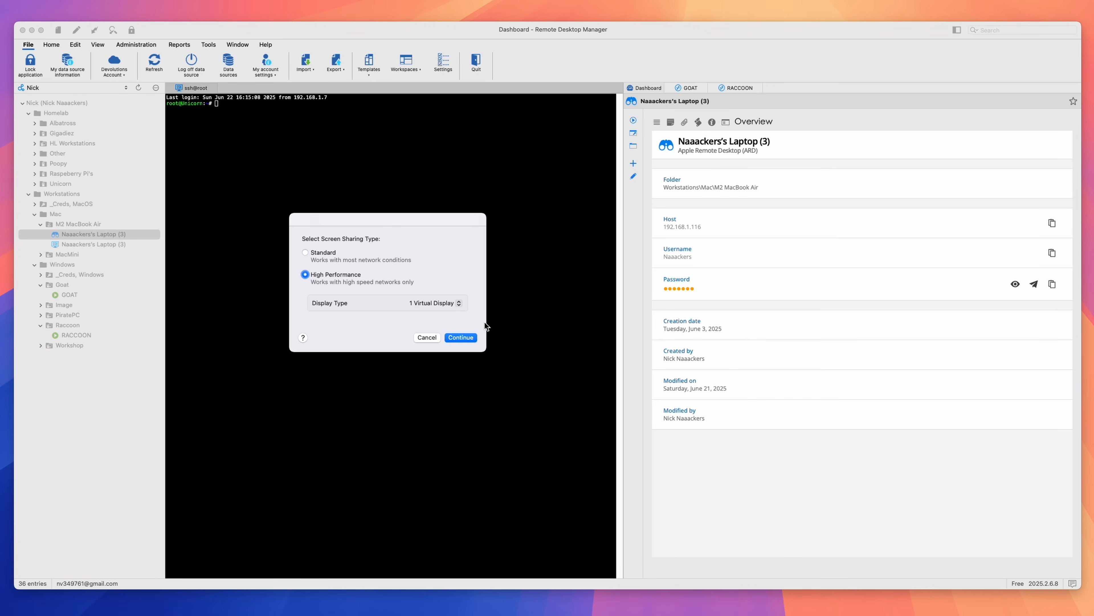
click(459, 338)
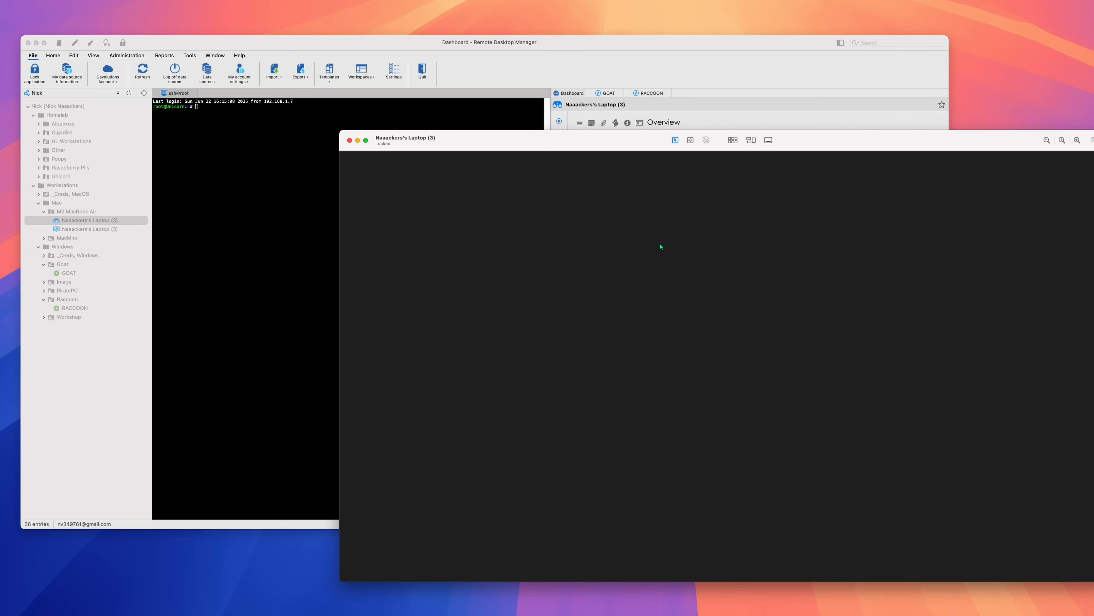
drag(691, 136, 657, 129)
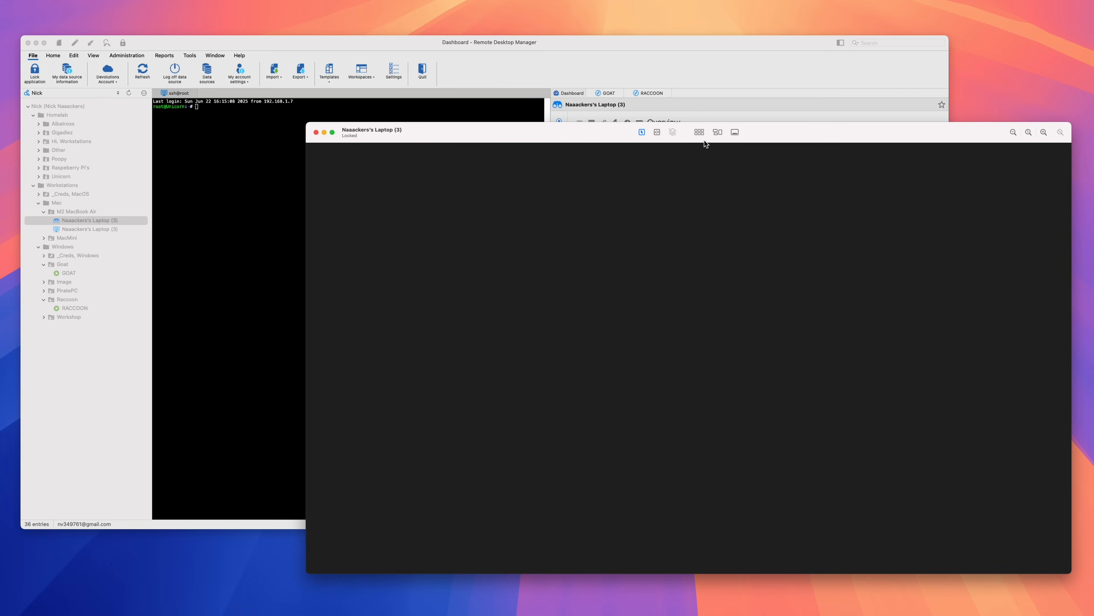
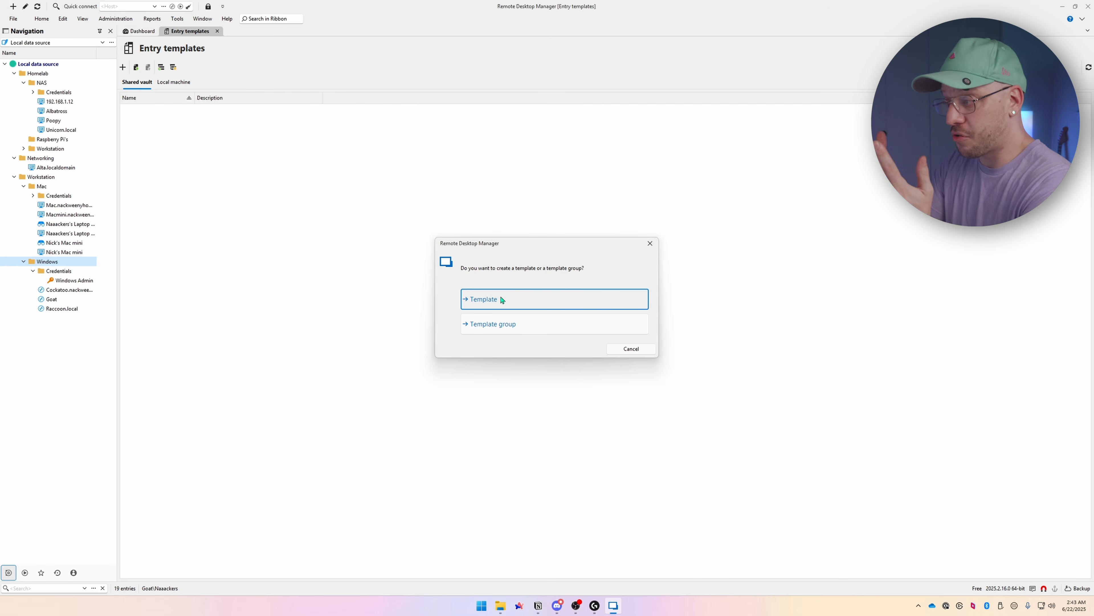
Start a new RDP (Microsoft Remote Desktop) entry template found by searching 'remote'
click(507, 303)
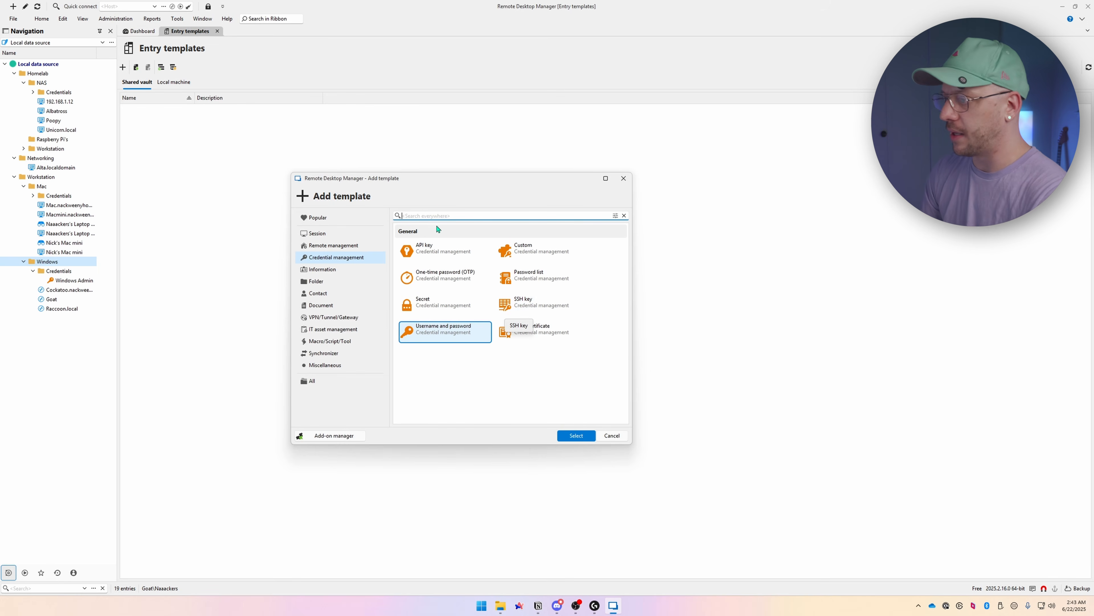
text(remote)
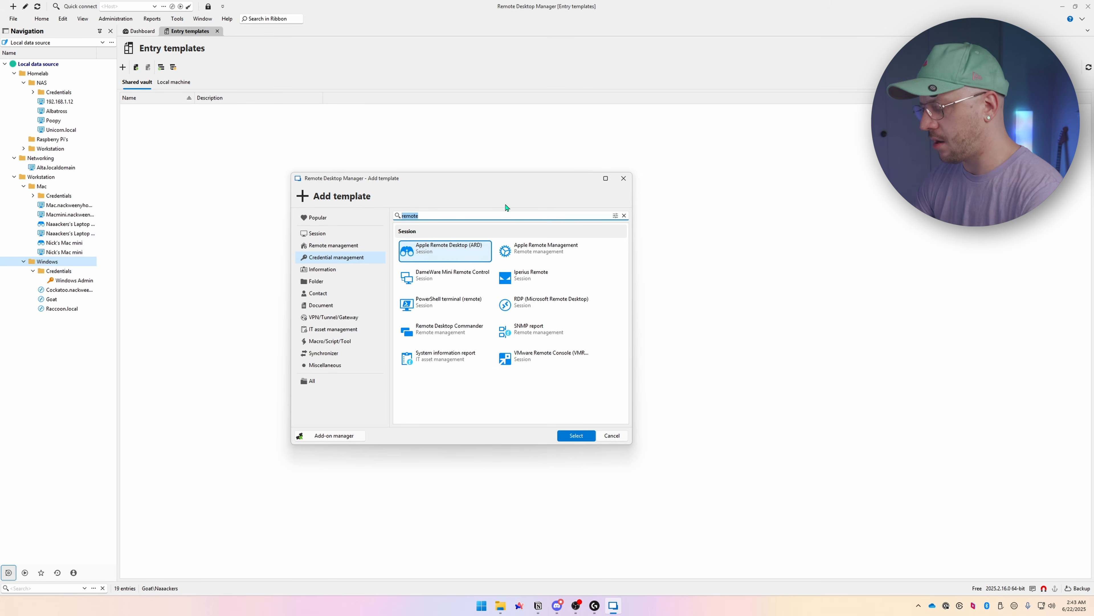
key(Return)
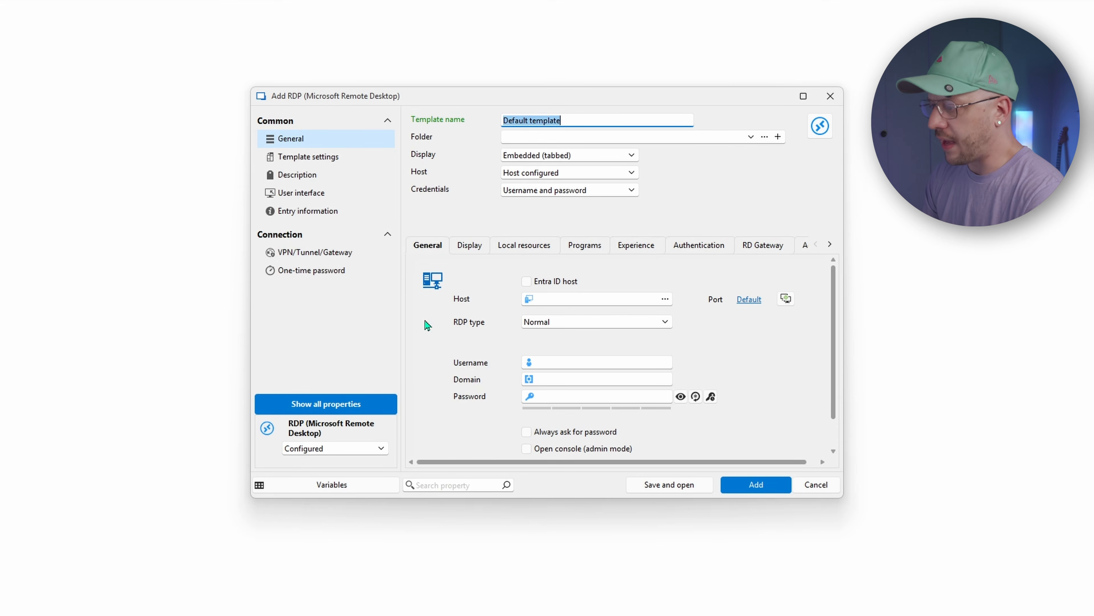
On the Display tab, set Screen sizing mode to Smart sizing and the size to 1920x1080
click(454, 253)
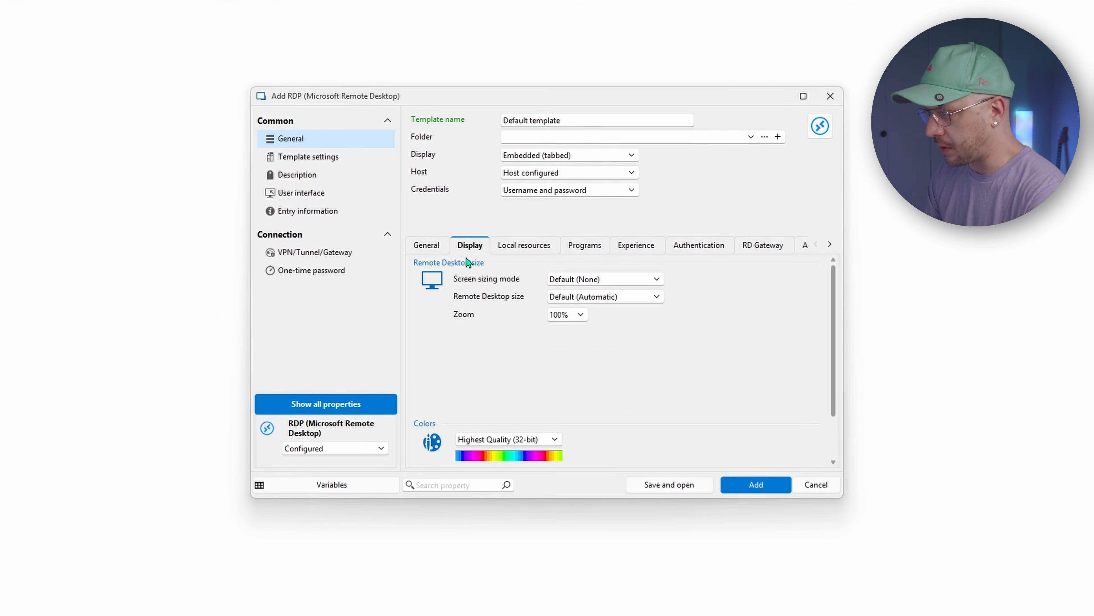
click(627, 281)
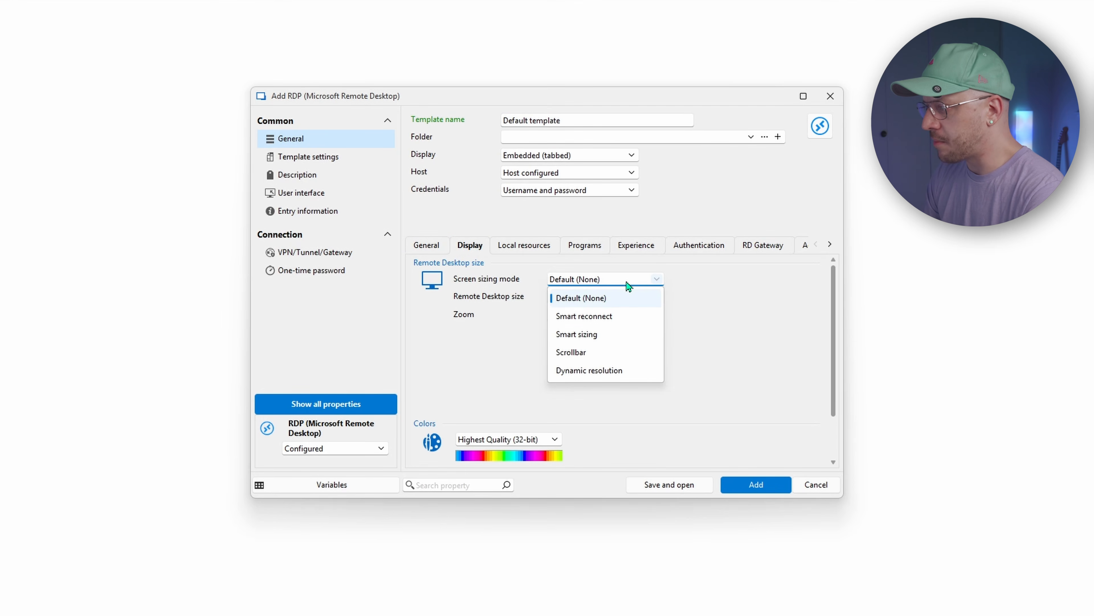
click(615, 334)
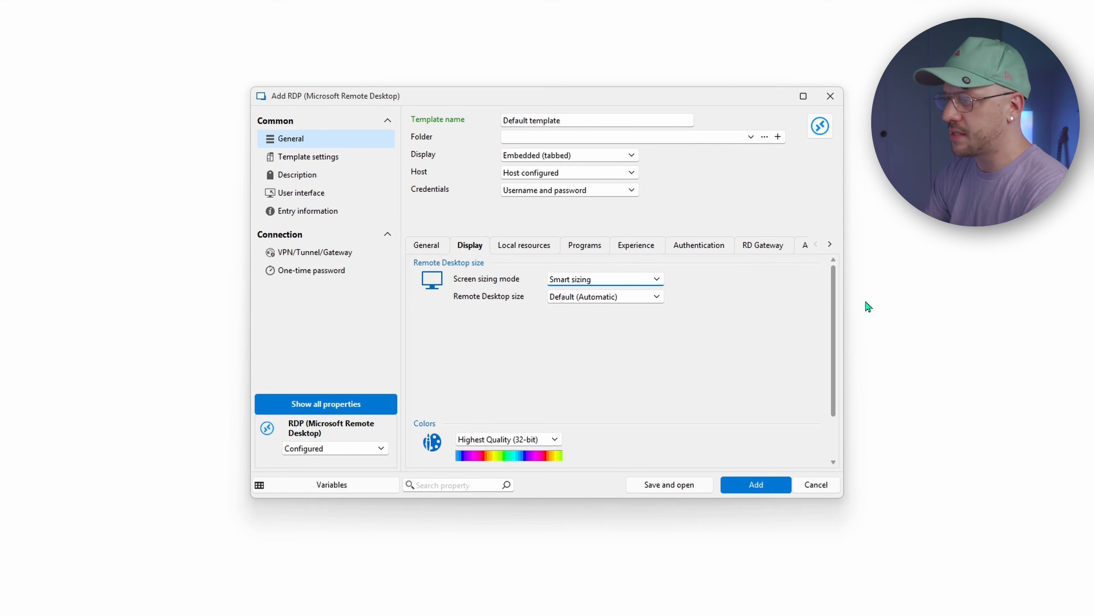
click(603, 297)
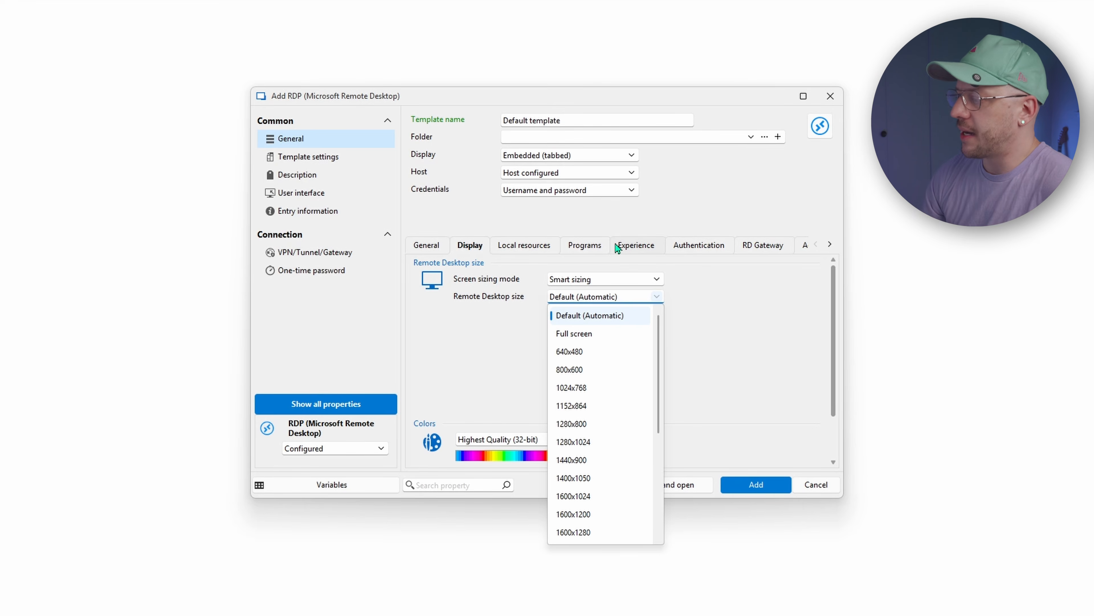
scroll(664, 383, down, 2)
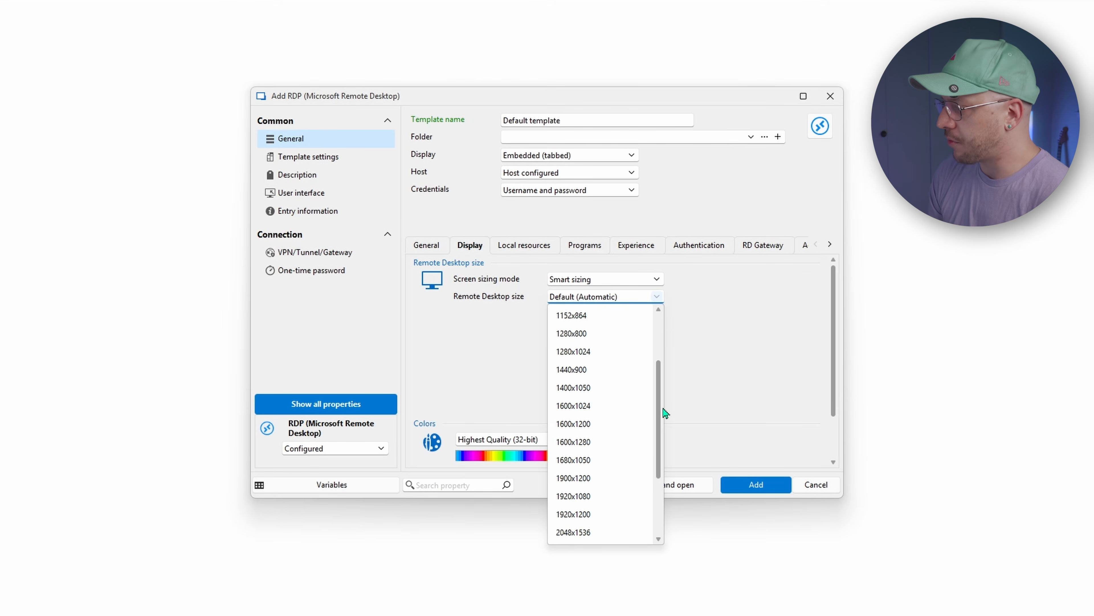
click(576, 495)
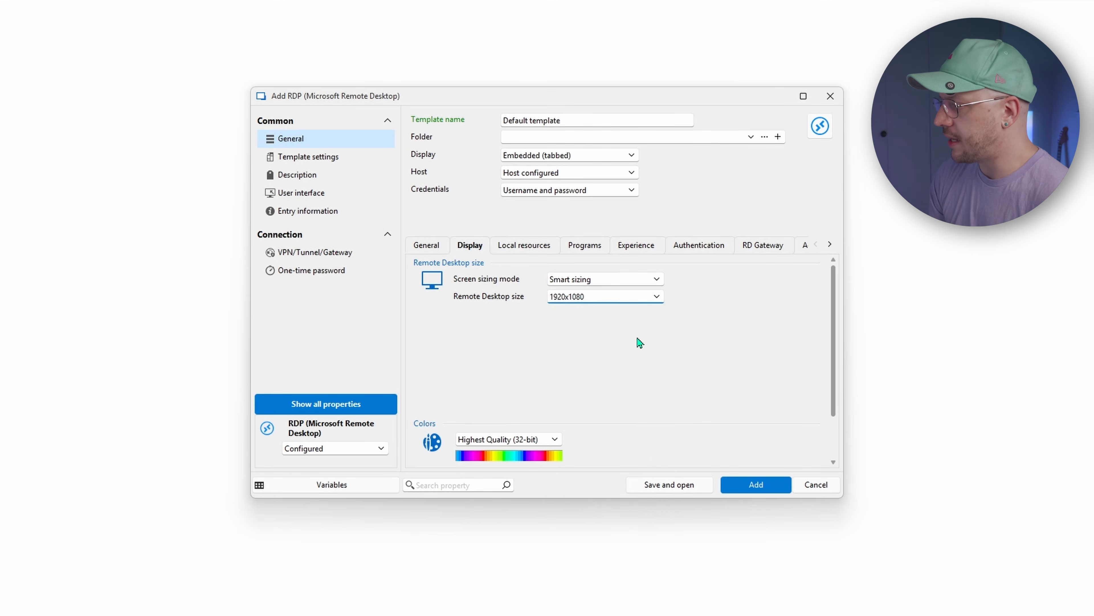
click(534, 247)
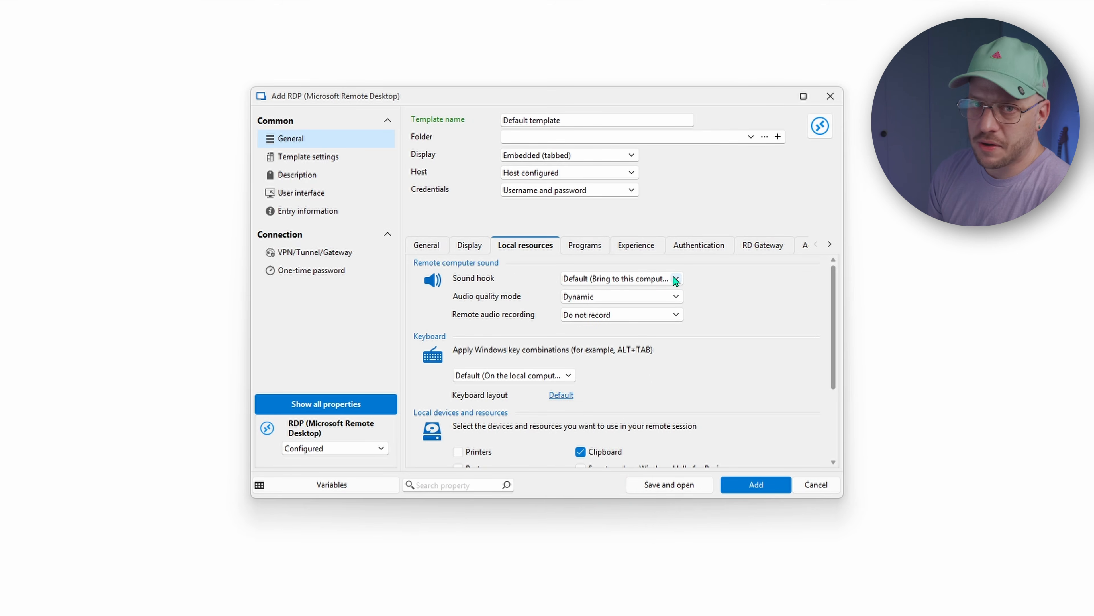
Set remote computer sound to leave sound on the remote computer
click(676, 280)
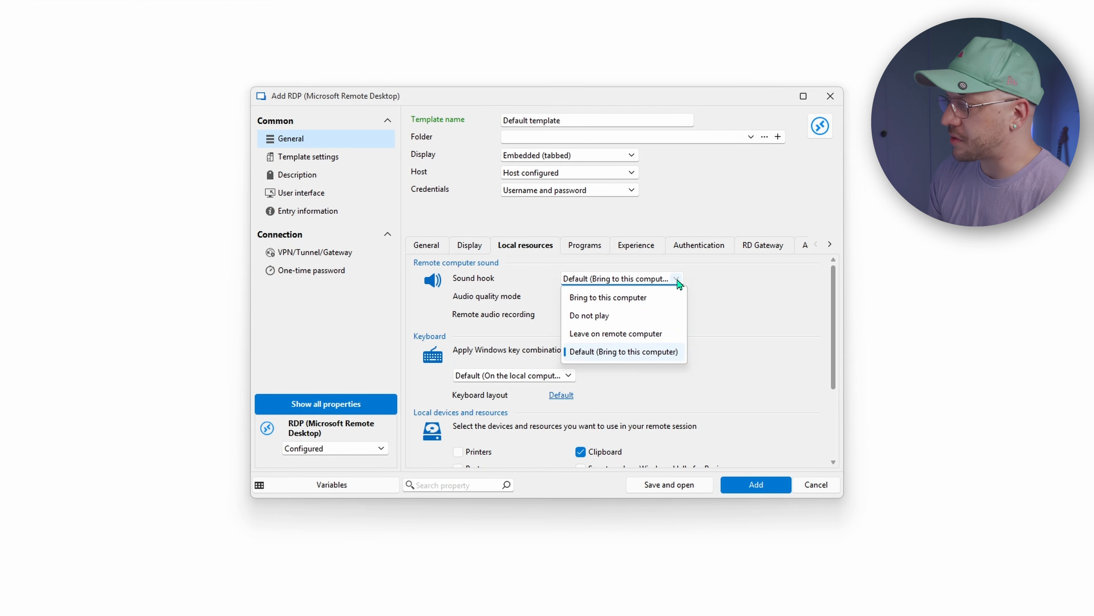
click(618, 319)
click(642, 278)
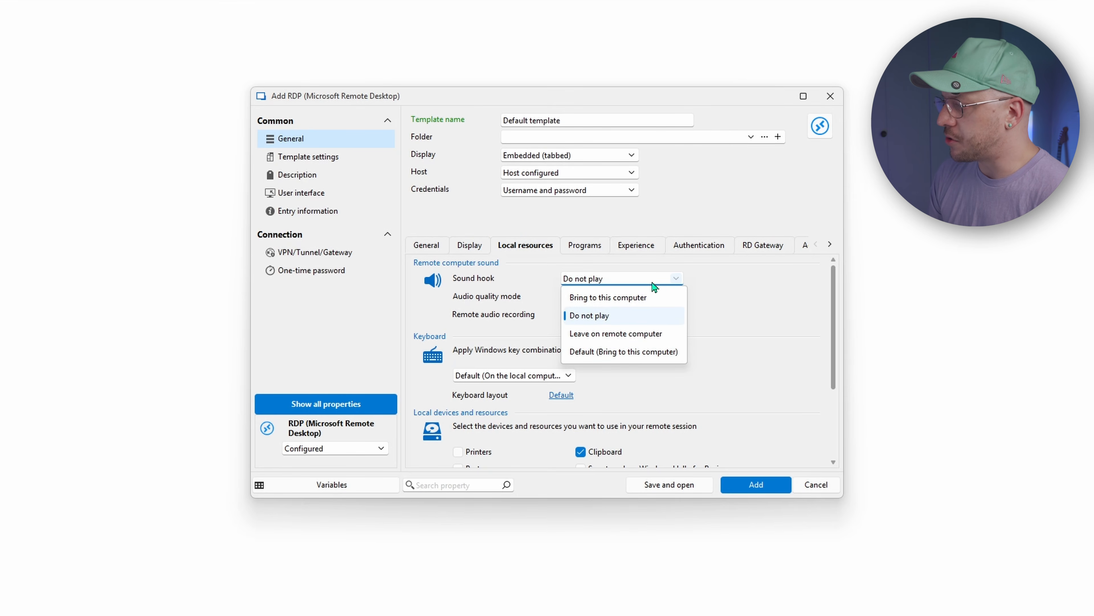
click(672, 336)
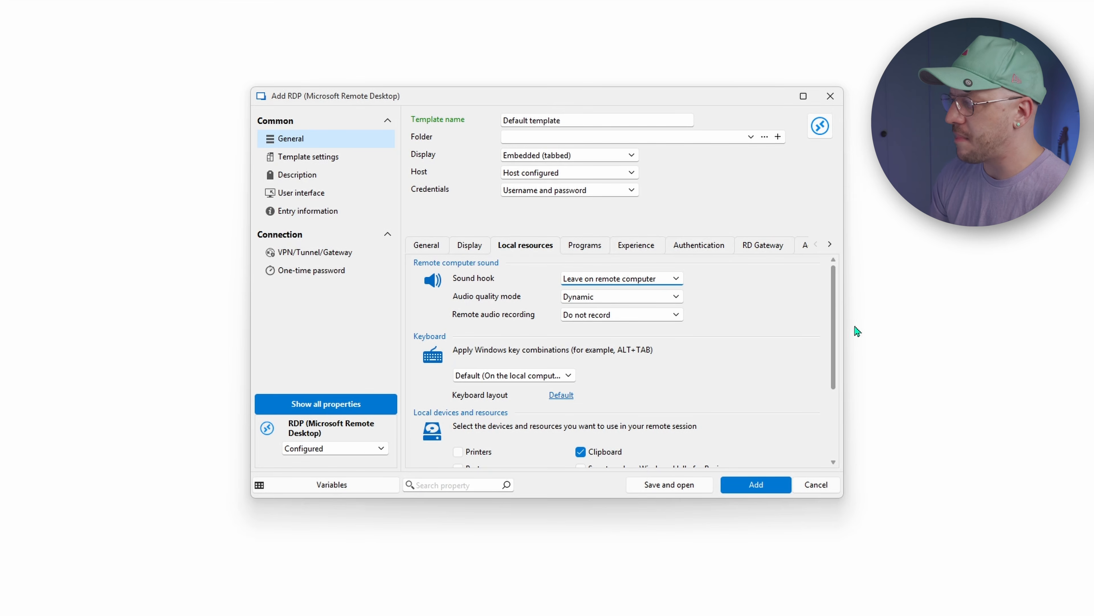
scroll(838, 353, down, 3)
scroll(840, 379, up, 3)
scroll(647, 310, down, 3)
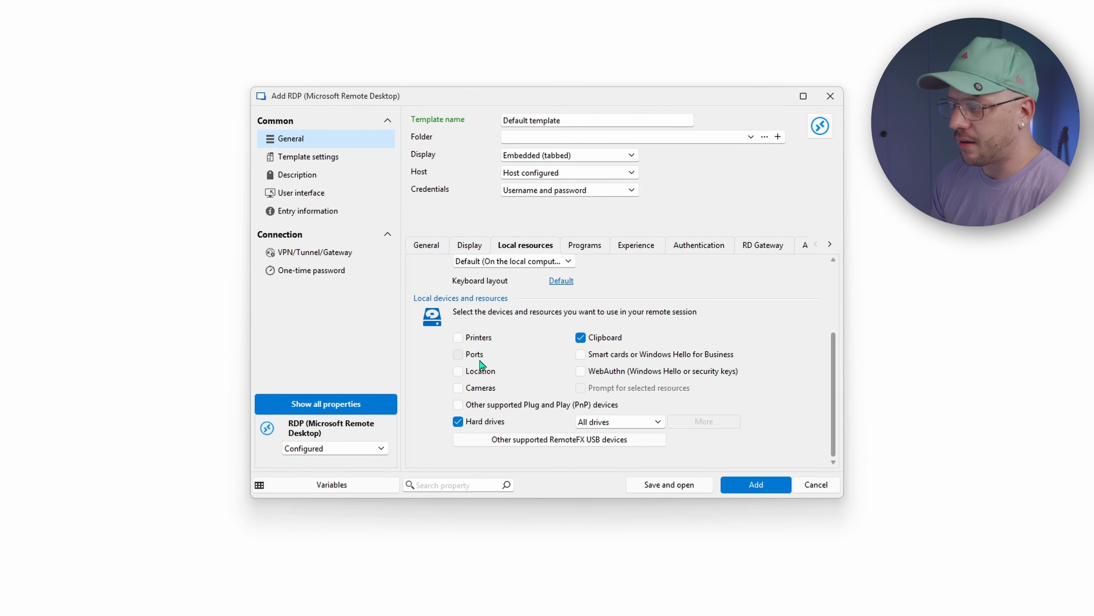
Review the Experience, Authentication, RD Gateway and Advanced settings of the template
click(614, 245)
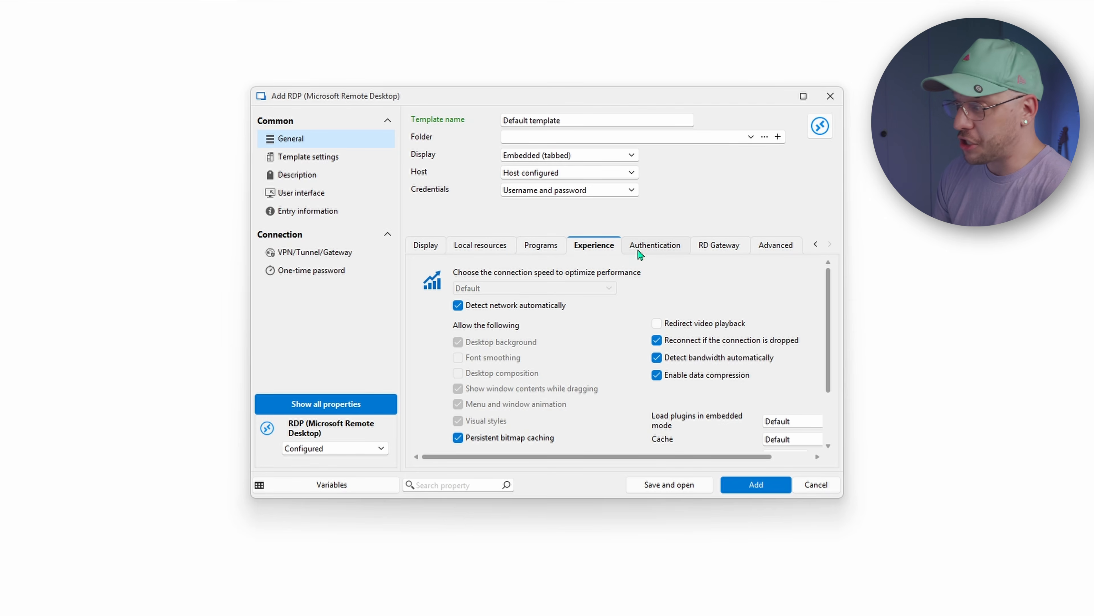
click(660, 246)
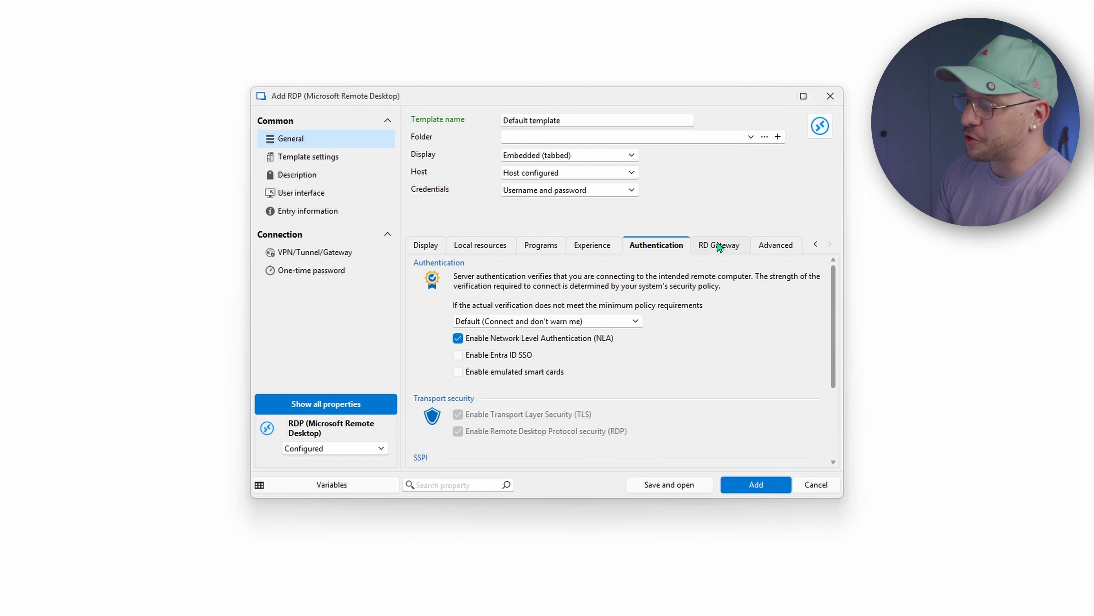
click(718, 246)
click(776, 245)
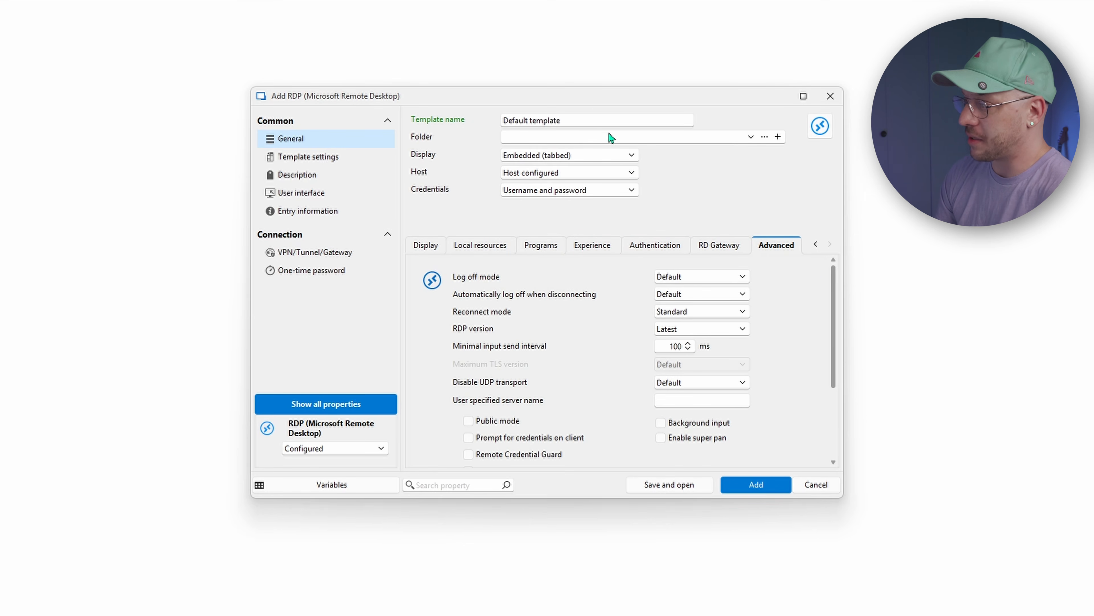
Rename the template to 'Windows RDP Default' and save it
click(465, 123)
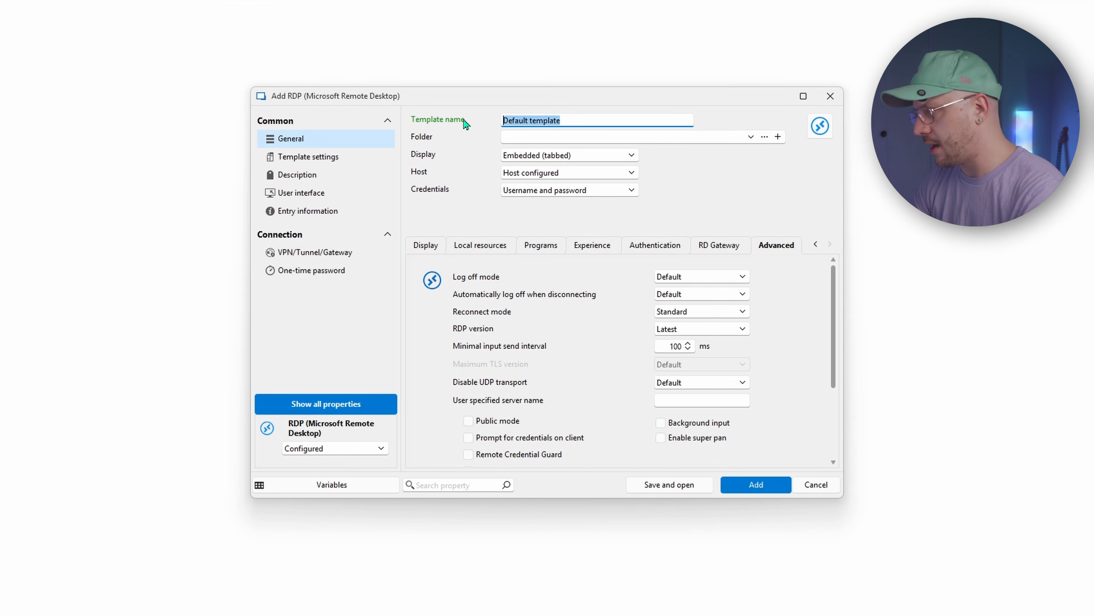
text(Windows RDP Default)
key(Return)
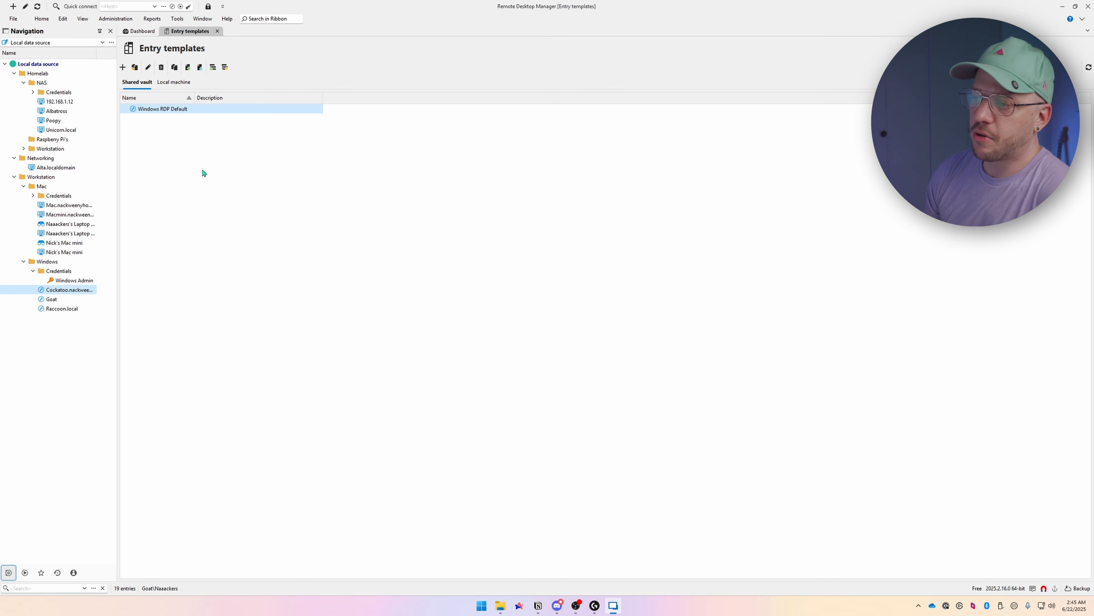
Open the Raccoon.local RDP session from the navigation tree, then close it
double_click(68, 309)
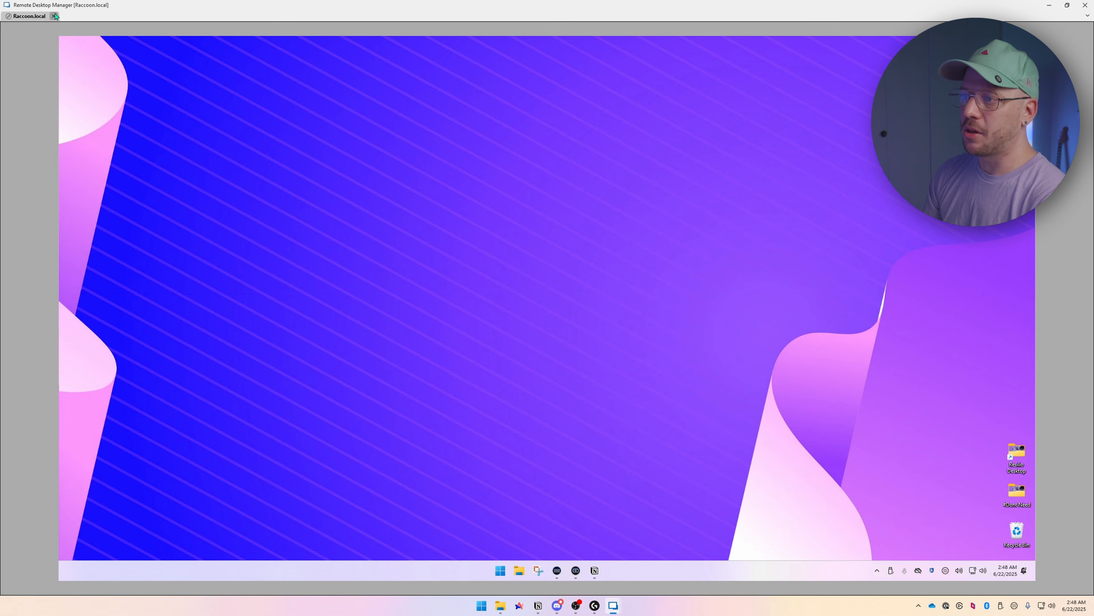
click(55, 16)
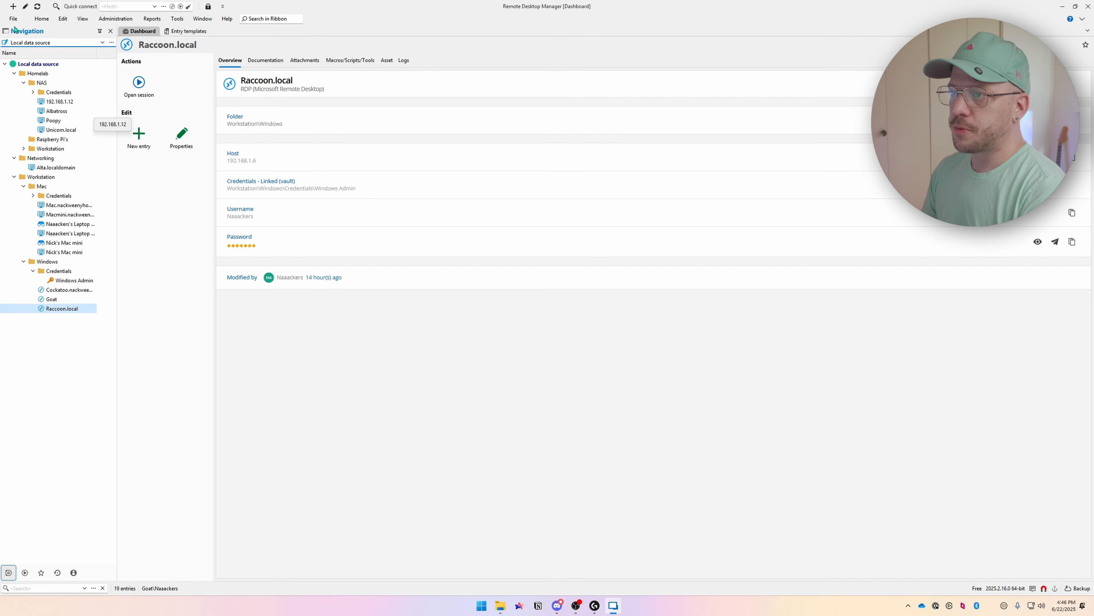
Start Devolutions Hub Personal setup from account settings, then dismiss the dialog
click(13, 19)
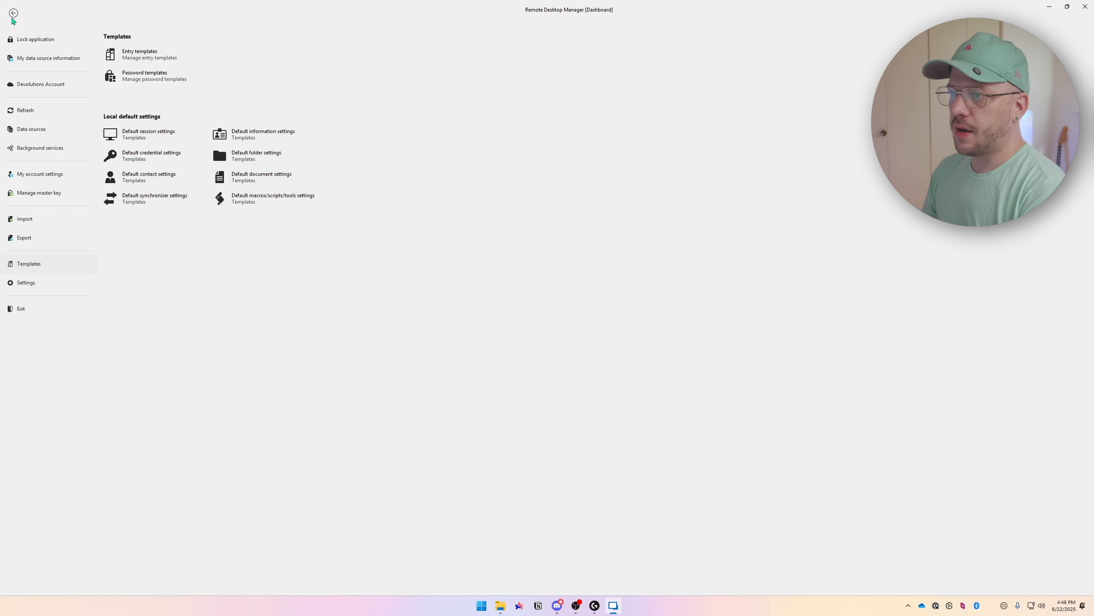
click(39, 173)
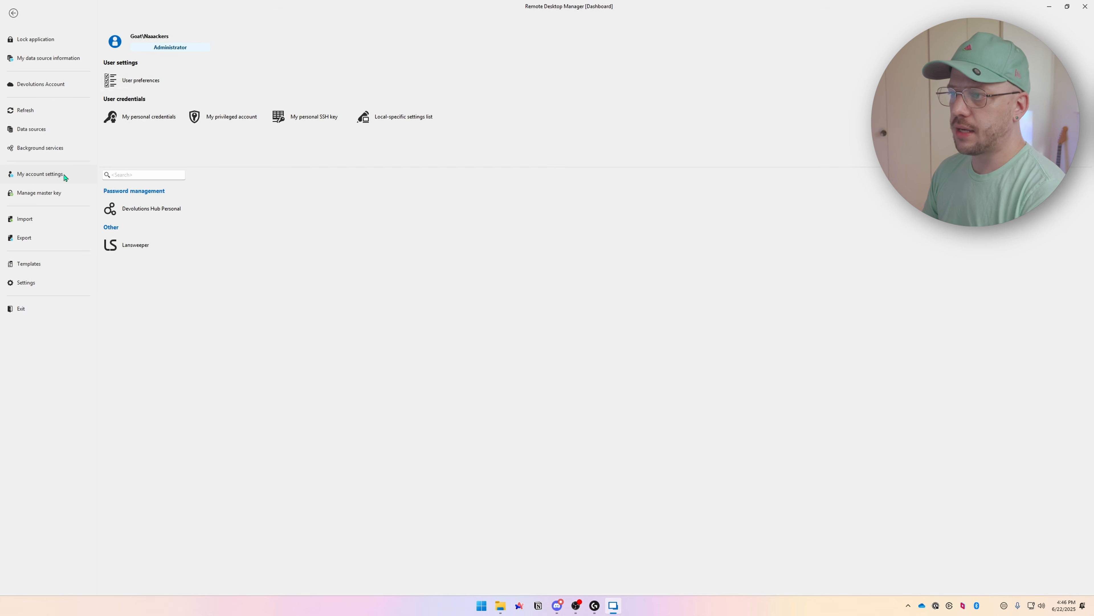
click(157, 213)
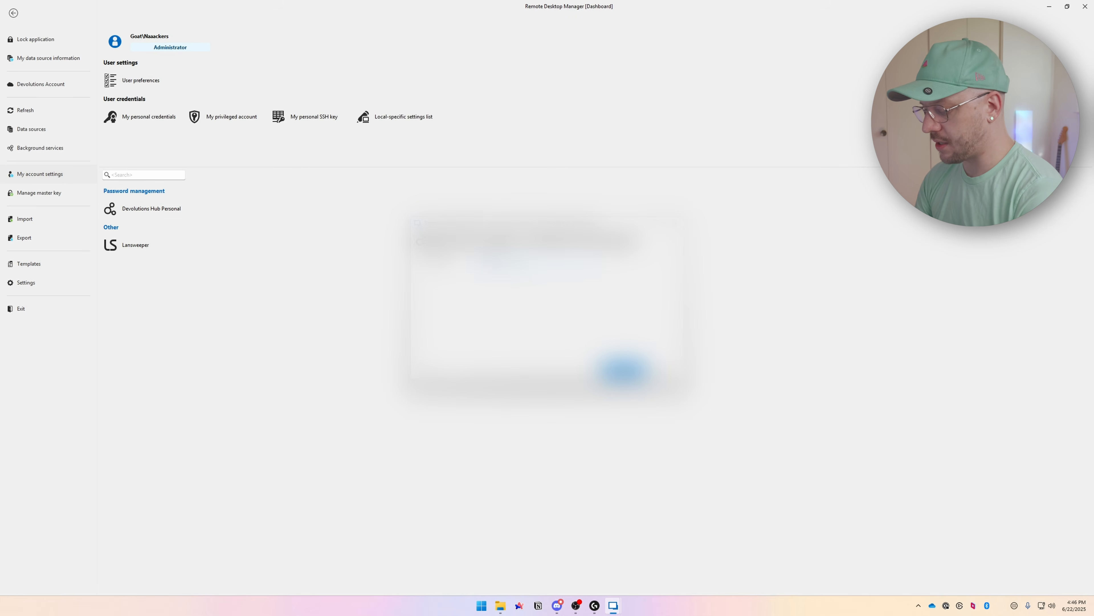
key(Escape)
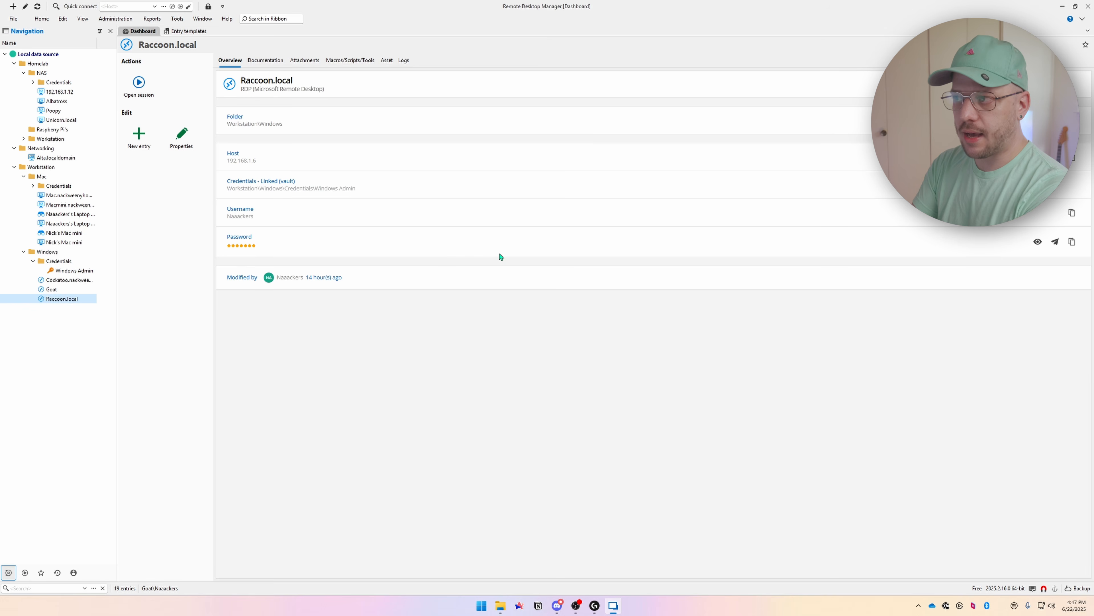
Add a Devolutions Hub Personal data source, then expand the Workstations and Homelab folders
click(13, 20)
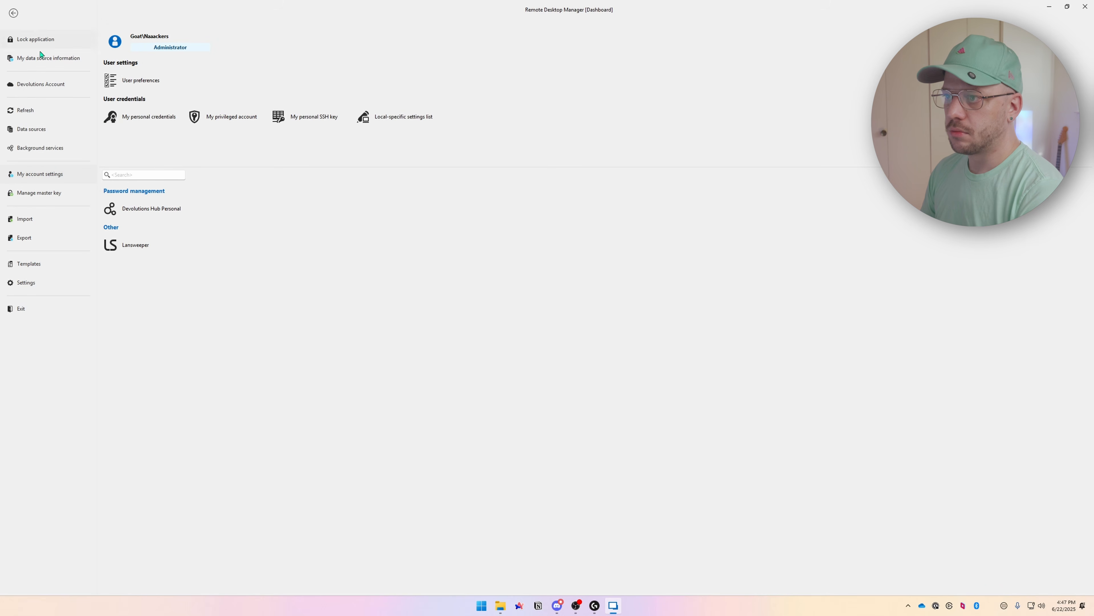
click(43, 134)
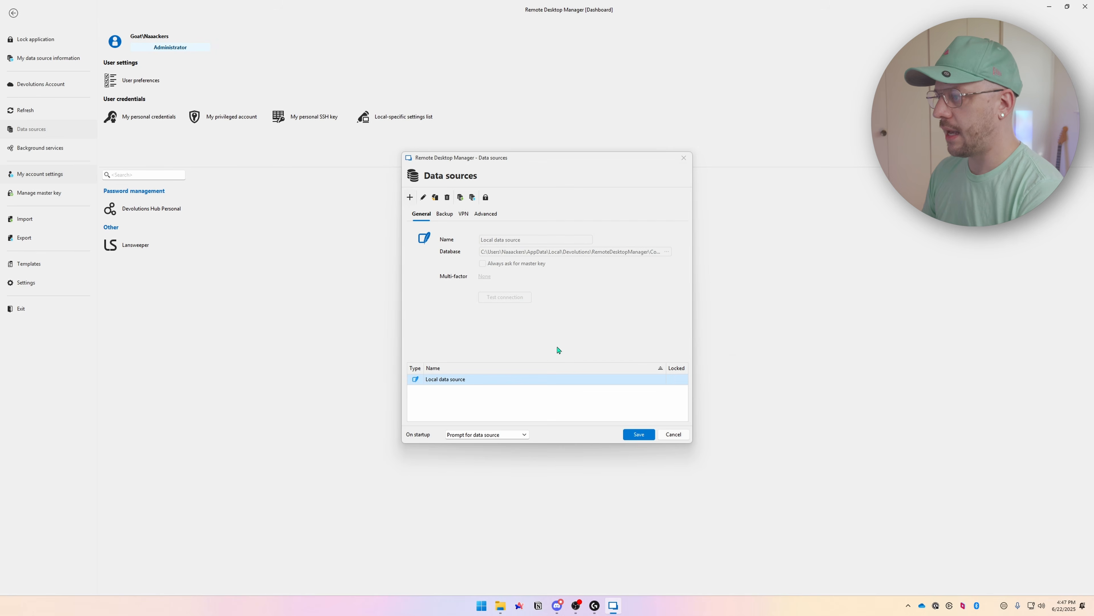
text(hub)
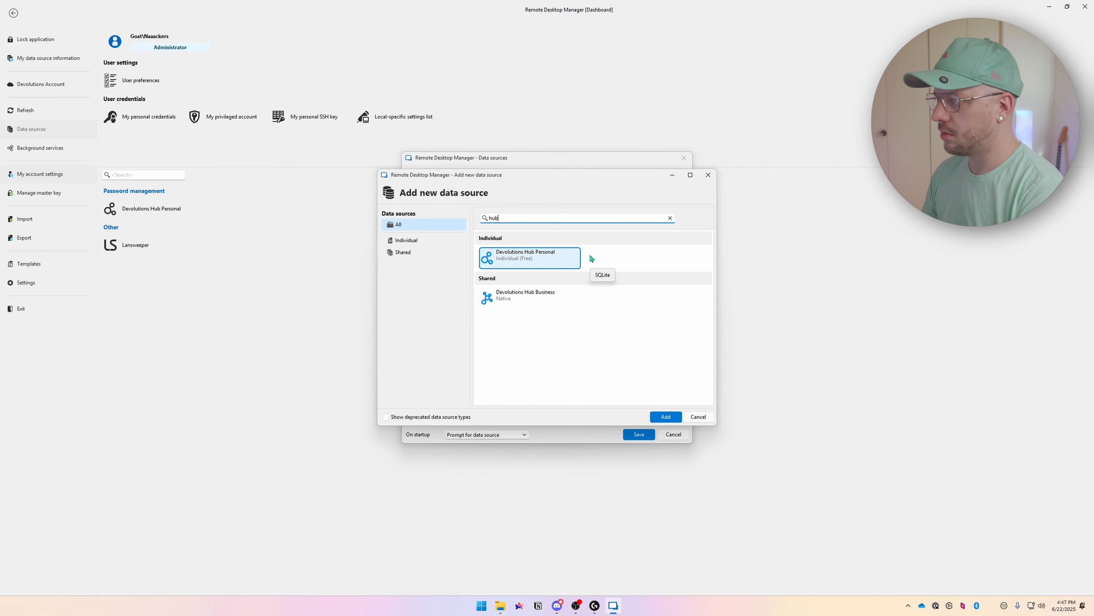
double_click(496, 260)
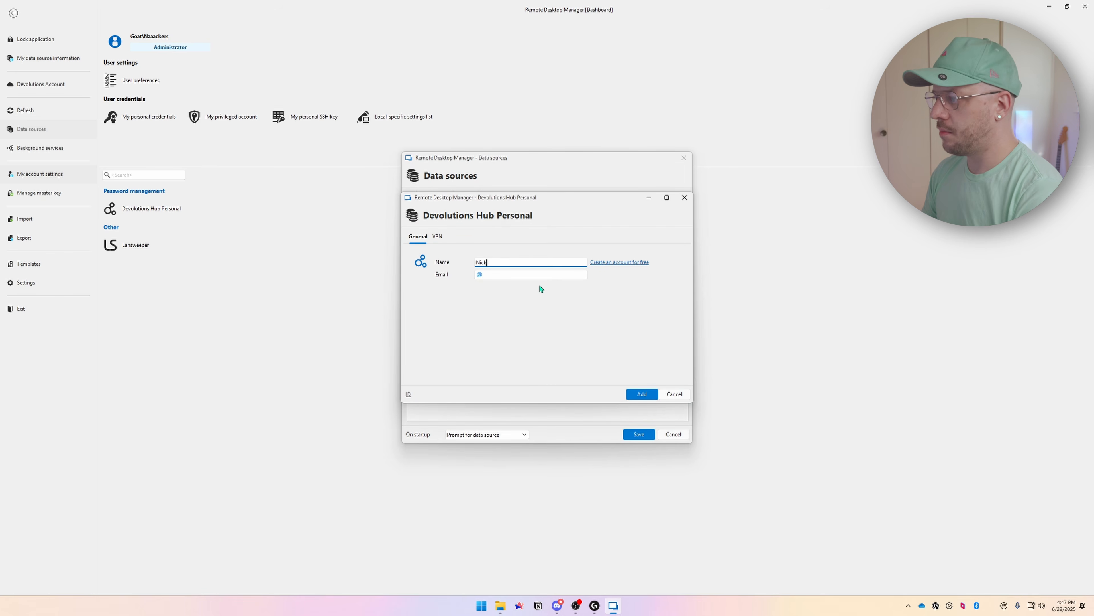
key(Tab)
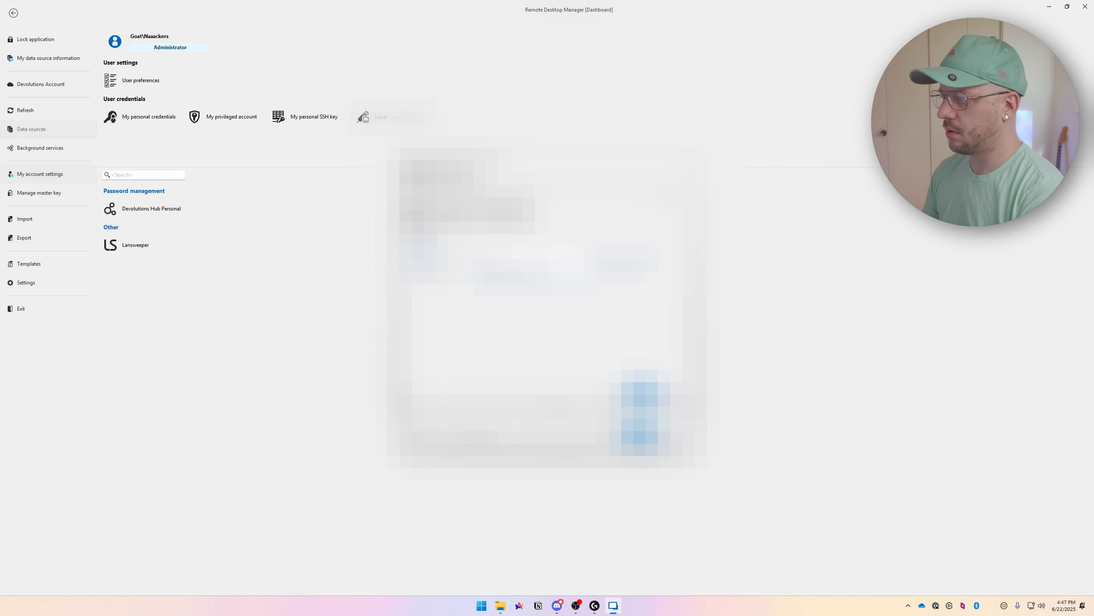
click(640, 396)
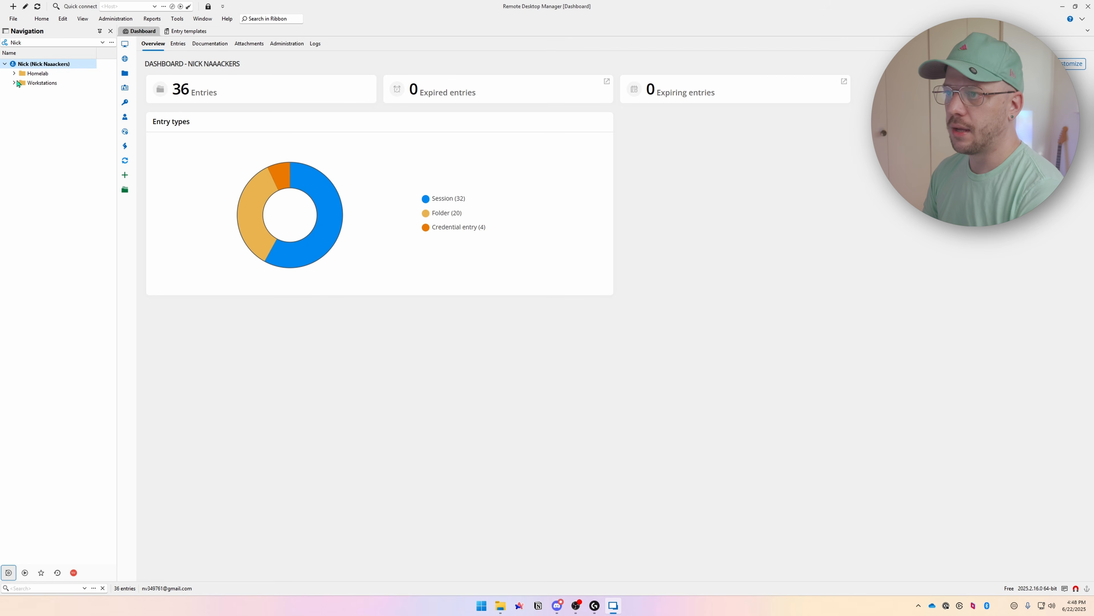
click(14, 83)
click(14, 73)
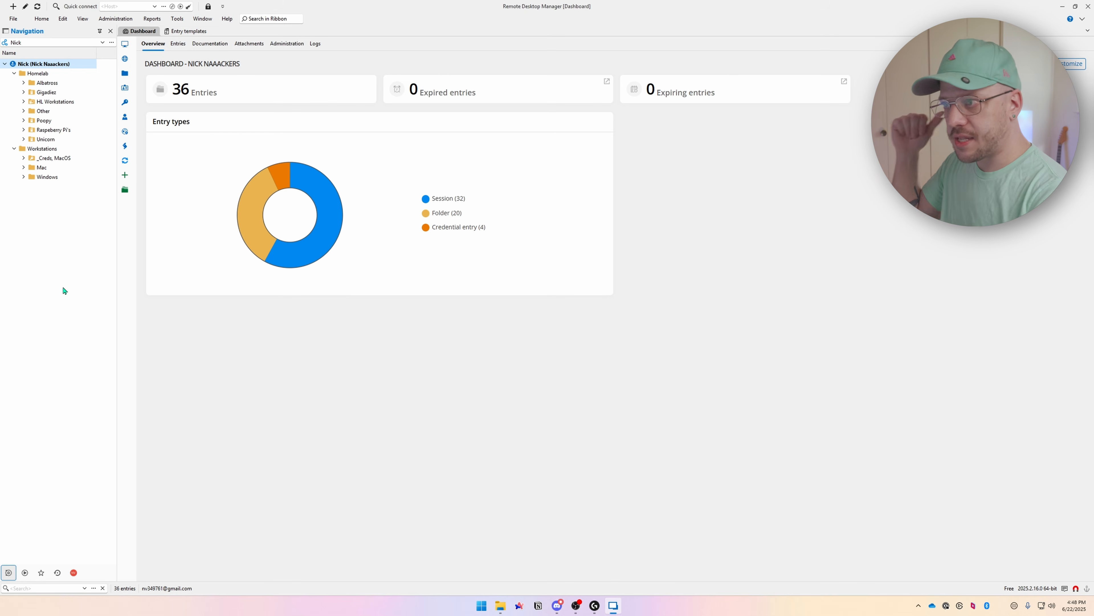
Open the M2 MacBook Air laptop Apple Remote Desktop entry from the Hub data source
click(103, 43)
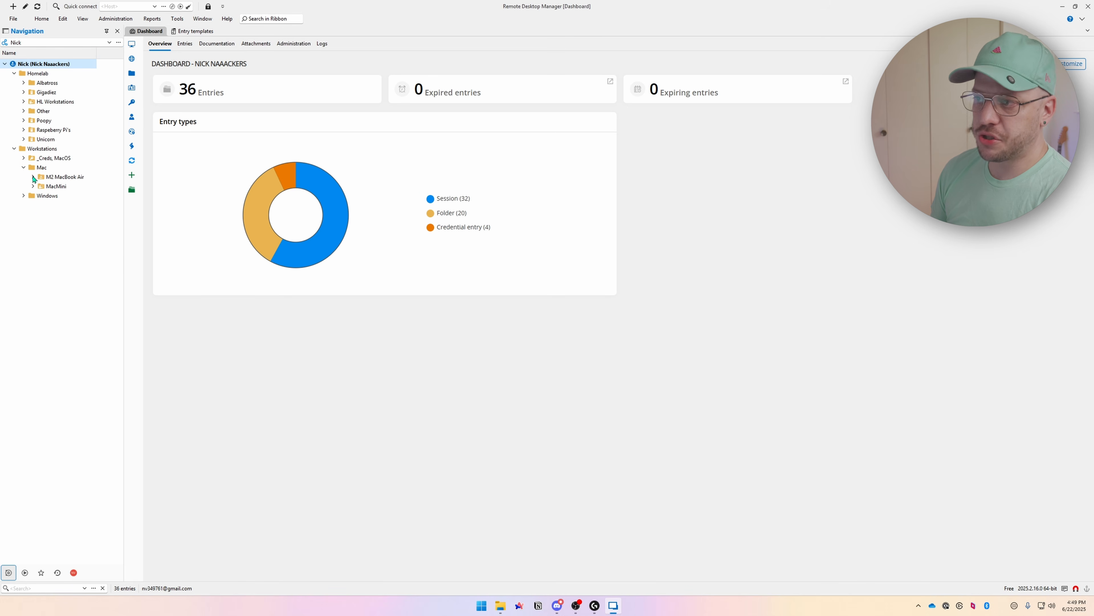
click(81, 187)
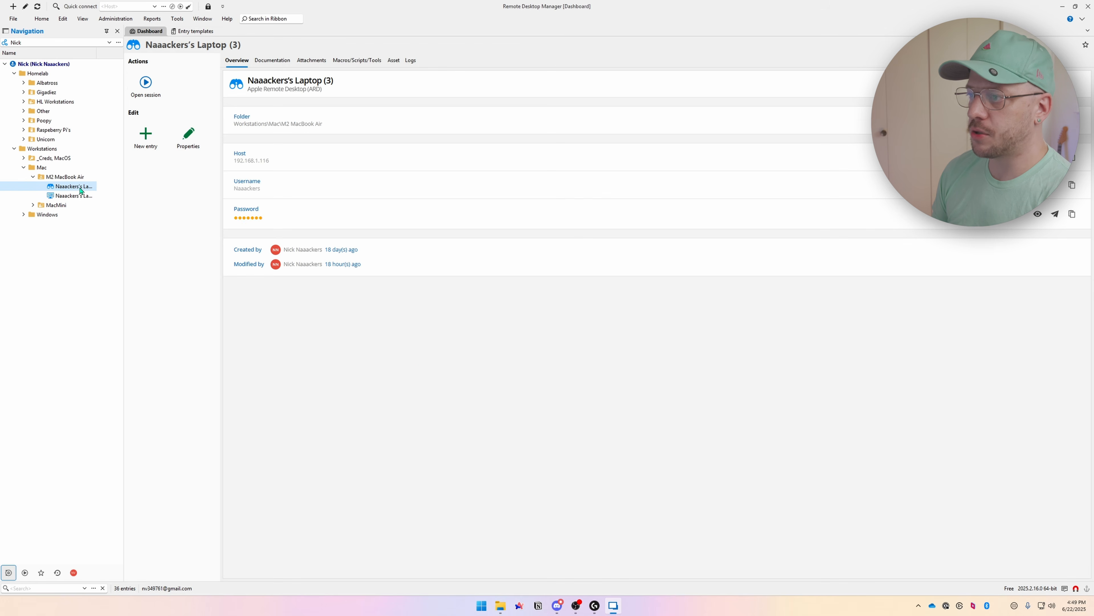